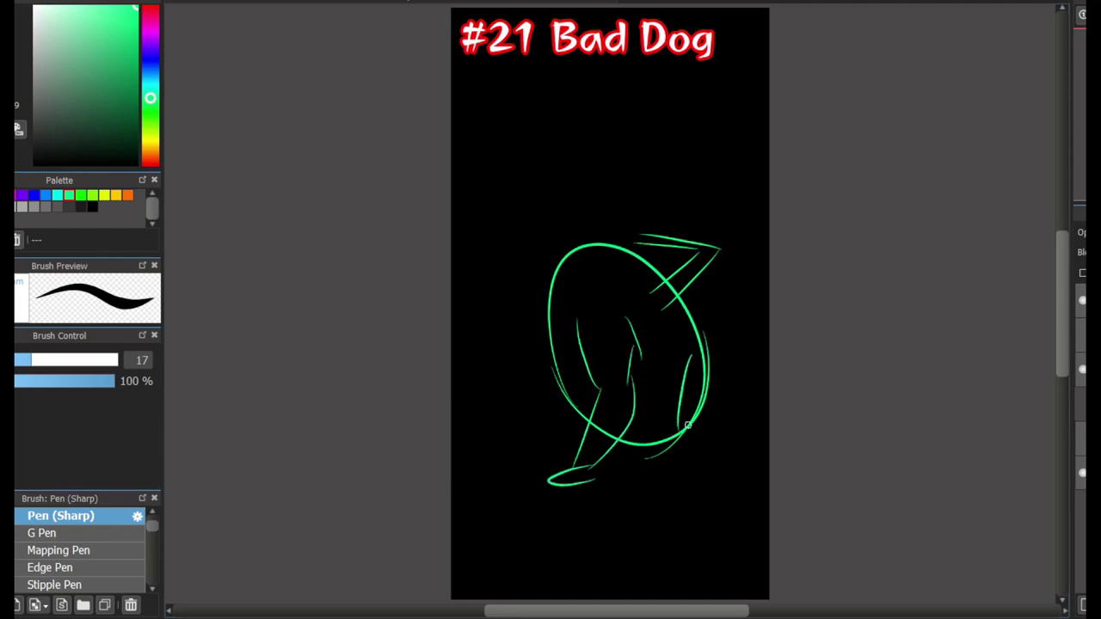
Step: Undo all the green sketch strokes of the oval body, arm and legs until the black canvas is empty
key("ctrl+z")
key("ctrl+z")
key("ctrl+z")
key("ctrl+z")
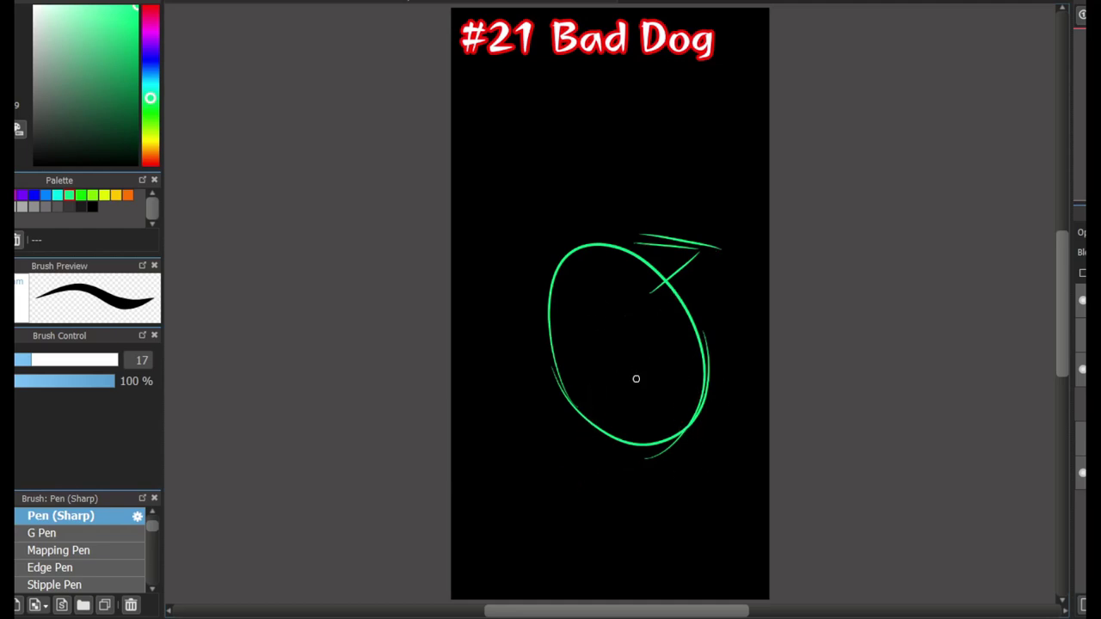
key("ctrl+z")
key("ctrl+z")
key("ctrl+z")
mouse_move(597, 327)
left_mouse_down()
mouse_move(674, 291)
mouse_move(602, 190)
mouse_move(670, 215)
left_mouse_up()
key("ctrl+z")
key("ctrl+z")
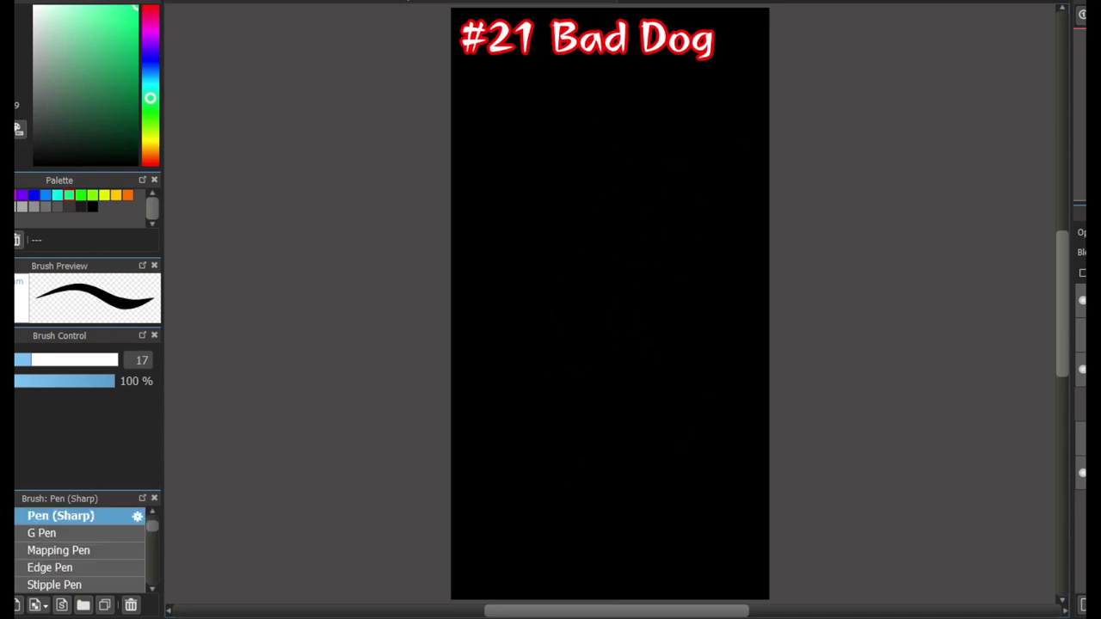
Step: Choose the Symmetry Pen brush and set its symmetry base point at the centre of the canvas
scroll(82, 551, "down", 5)
left_click(54, 532)
left_click(52, 567)
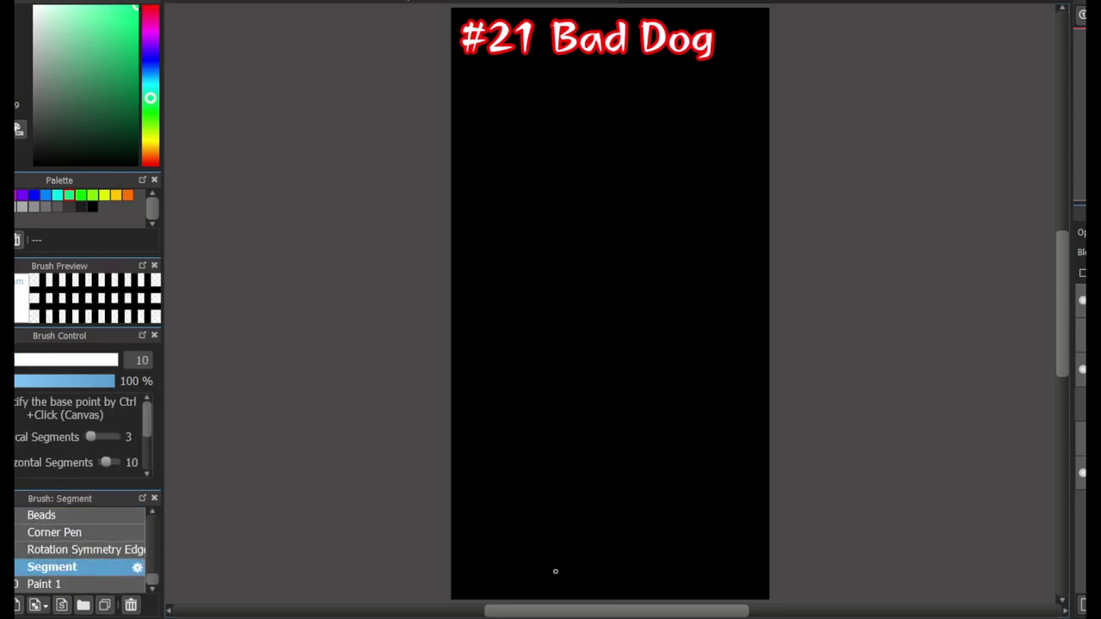
key("Up")
key("Up")
key("Up")
key("Up")
key("Up")
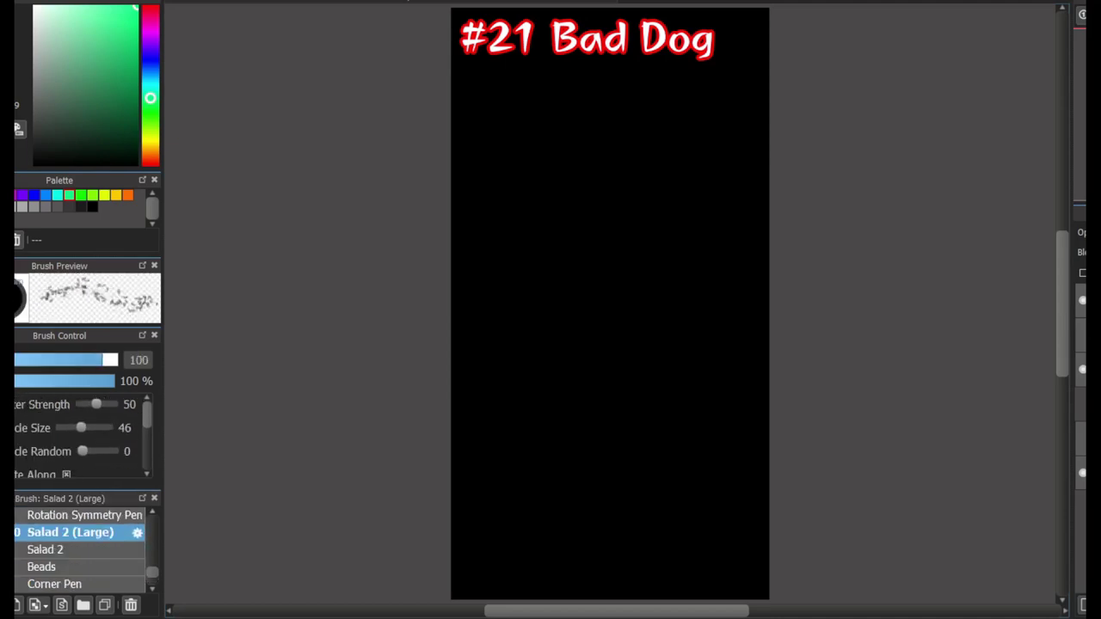
key("Up")
key("Up")
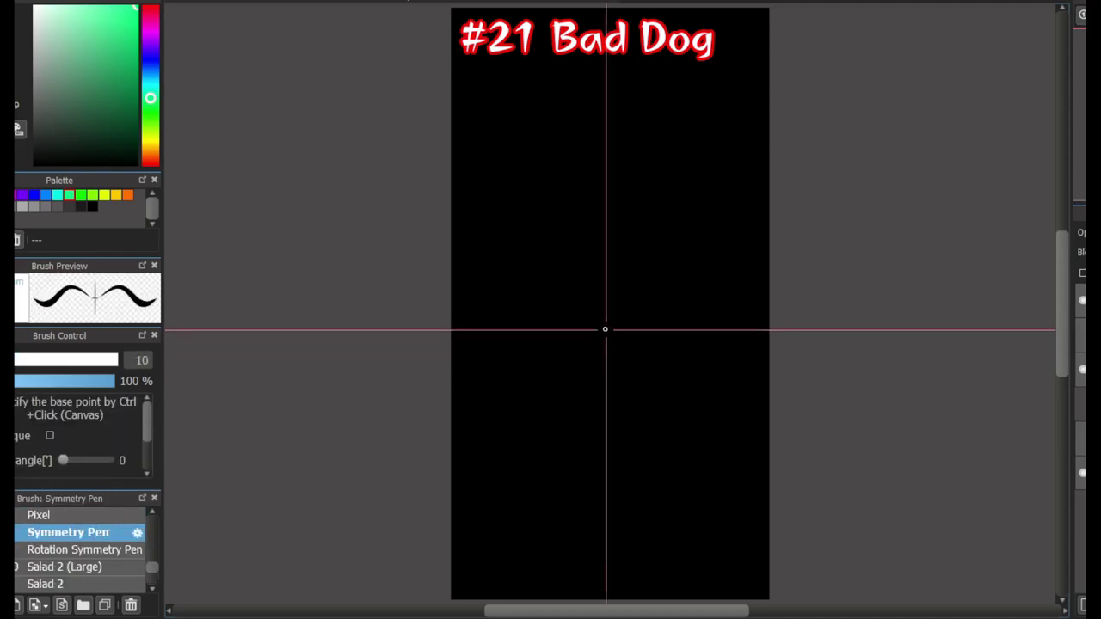
left_click(605, 325, "ctrl")
Step: Sketch a mirrored green face with slanted eyes, a curved mouth and a tall pointed shape between the eyes
scroll(604, 348, "up", 2)
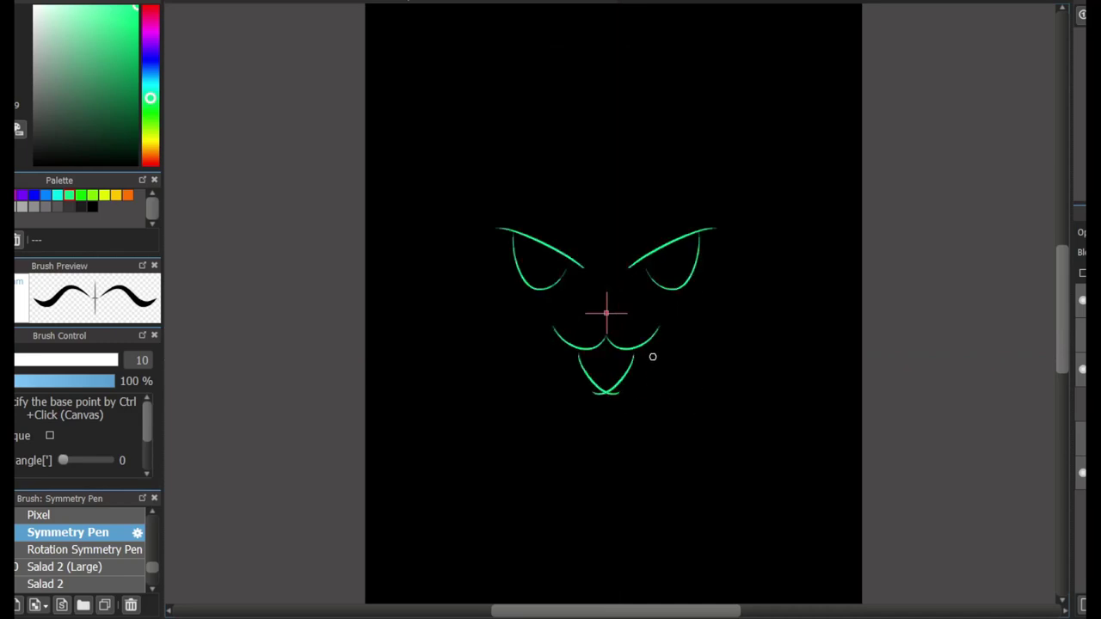
left_click_drag(623, 318, 607, 180)
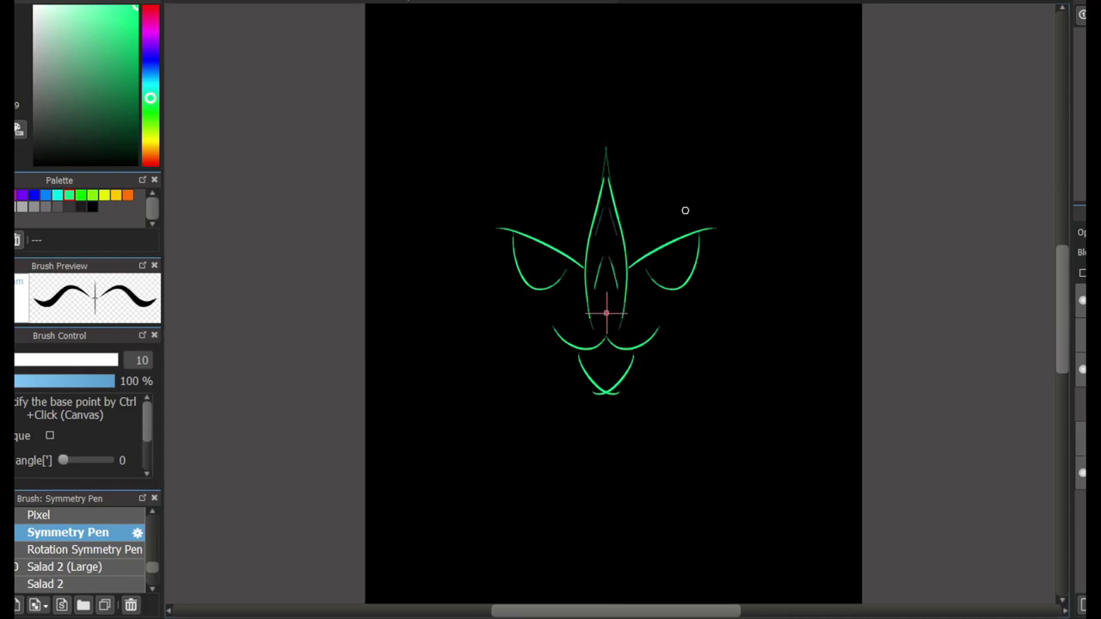
mouse_move(627, 182)
left_mouse_down()
mouse_move(754, 370)
mouse_move(765, 278)
mouse_move(624, 524)
left_mouse_up()
Step: Undo the whole mirrored face sketch and switch to the Pencil brush
key("ctrl+z")
key("ctrl+z")
key("ctrl+z")
key("ctrl+z")
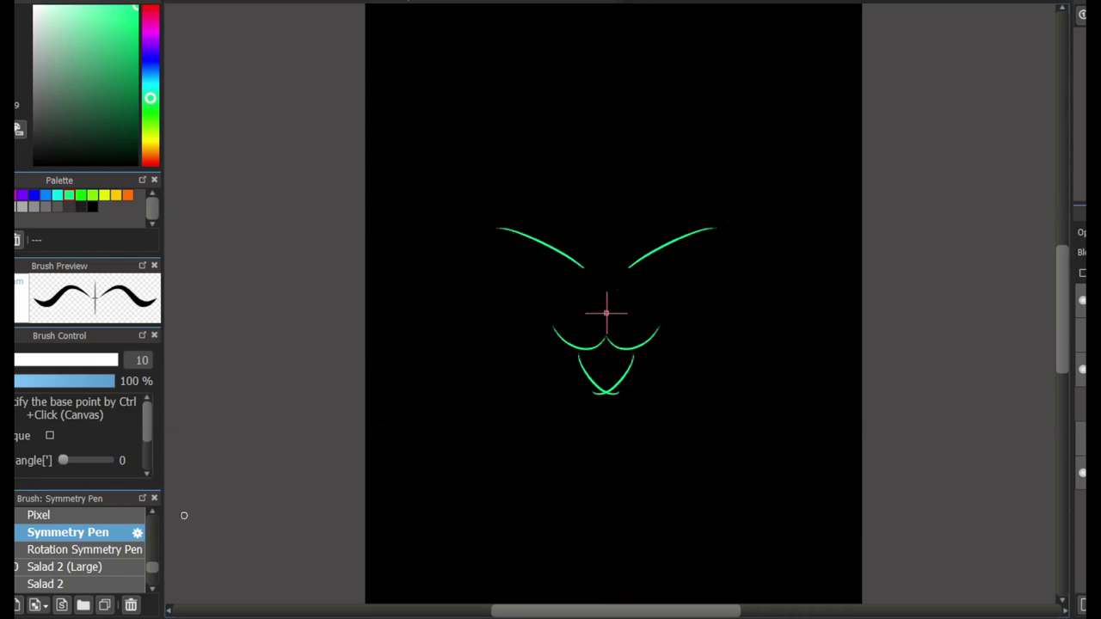
scroll(86, 550, "up", 5)
key("p")
left_click_drag(503, 299, 516, 306)
key("ctrl+z")
key("ctrl+z")
key("ctrl+z")
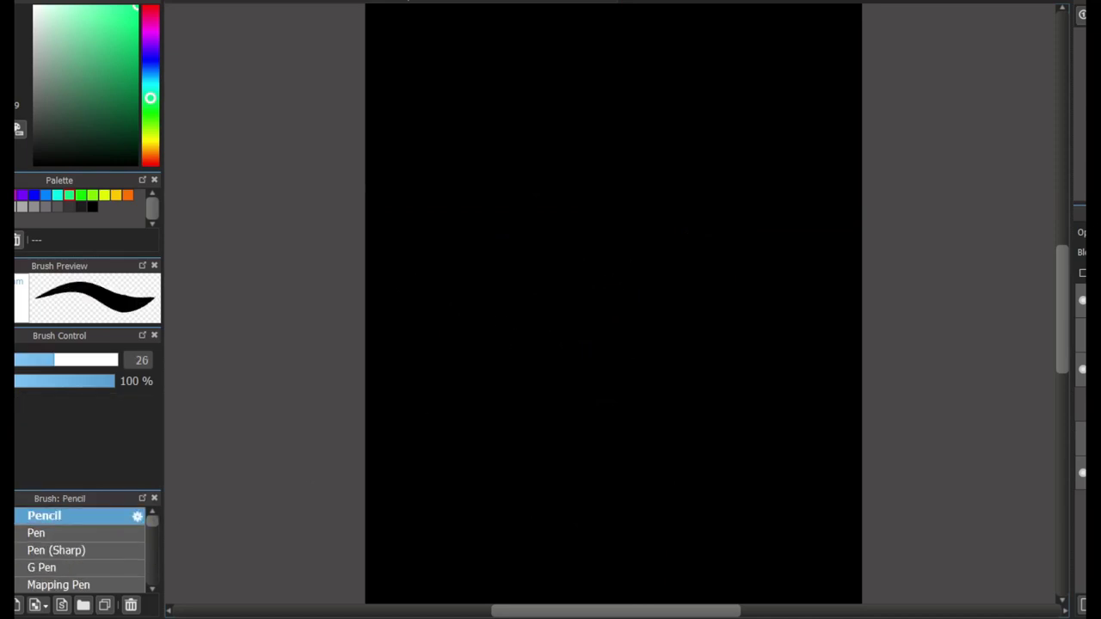
Step: Draw a tall green ellipse outline in the middle of the canvas and start transforming it with a tilt
left_click_drag(507, 188, 712, 461)
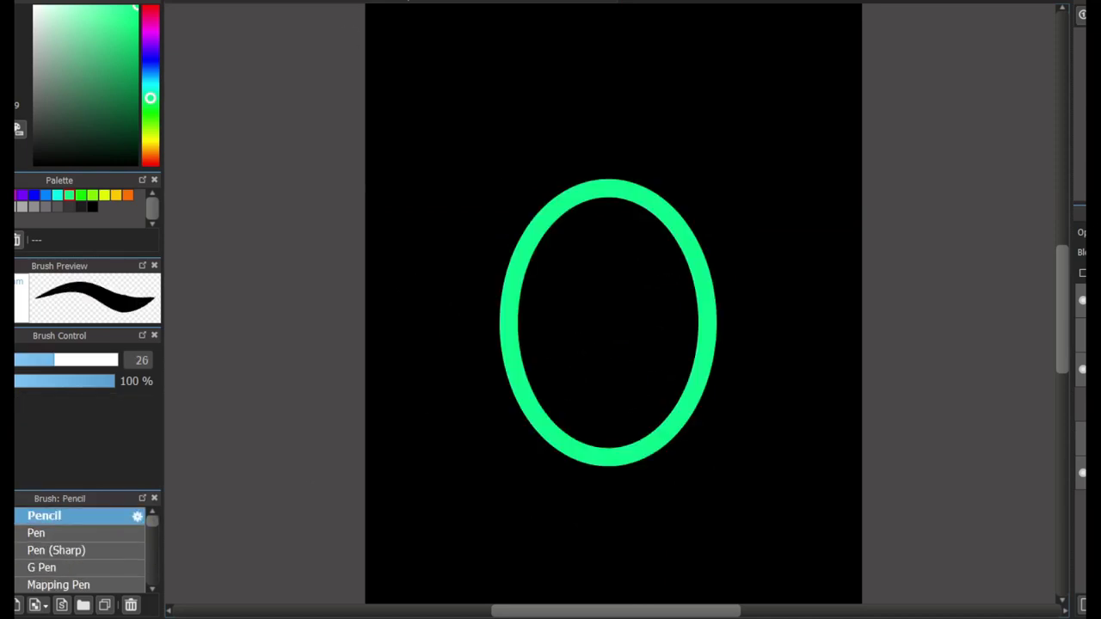
key("ctrl+t")
left_click_drag(739, 137, 580, 84)
left_click(786, 579)
left_click_drag(788, 281, 783, 310)
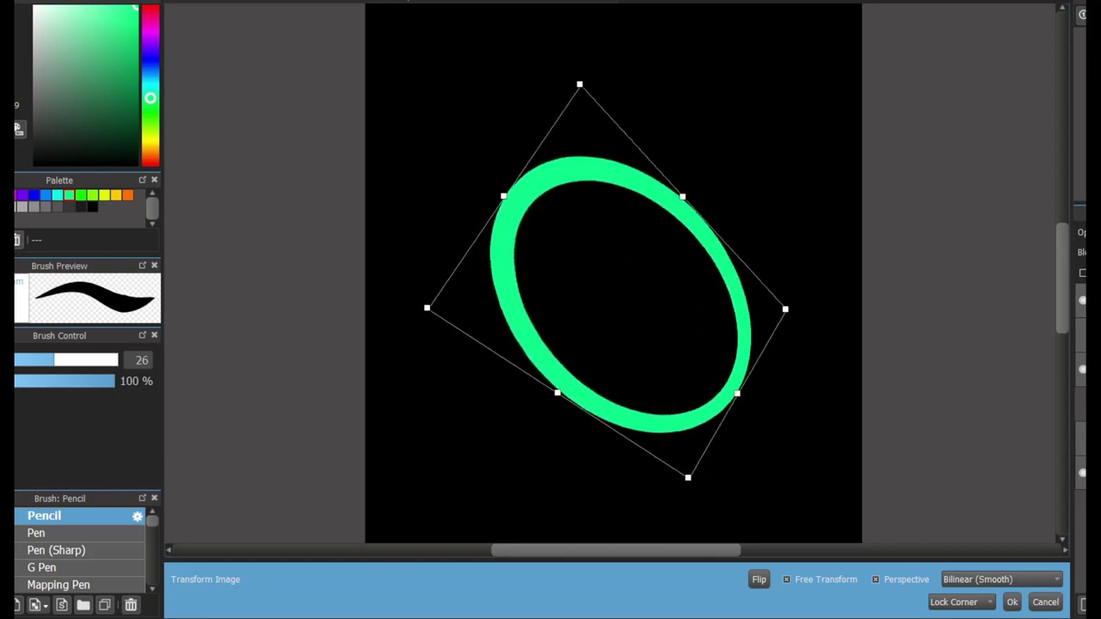
Step: With Free Transform off, rotate the green ellipse until it leans slightly left and place it in the canvas's lower half
left_click_drag(653, 94, 511, 119)
left_click(786, 578)
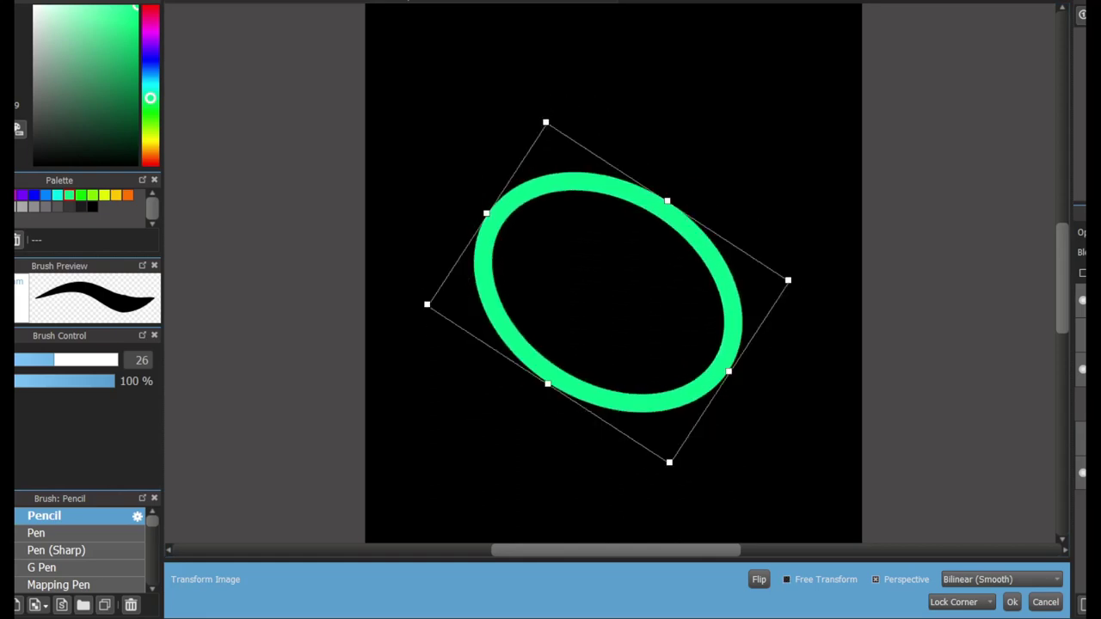
left_click_drag(788, 280, 848, 216)
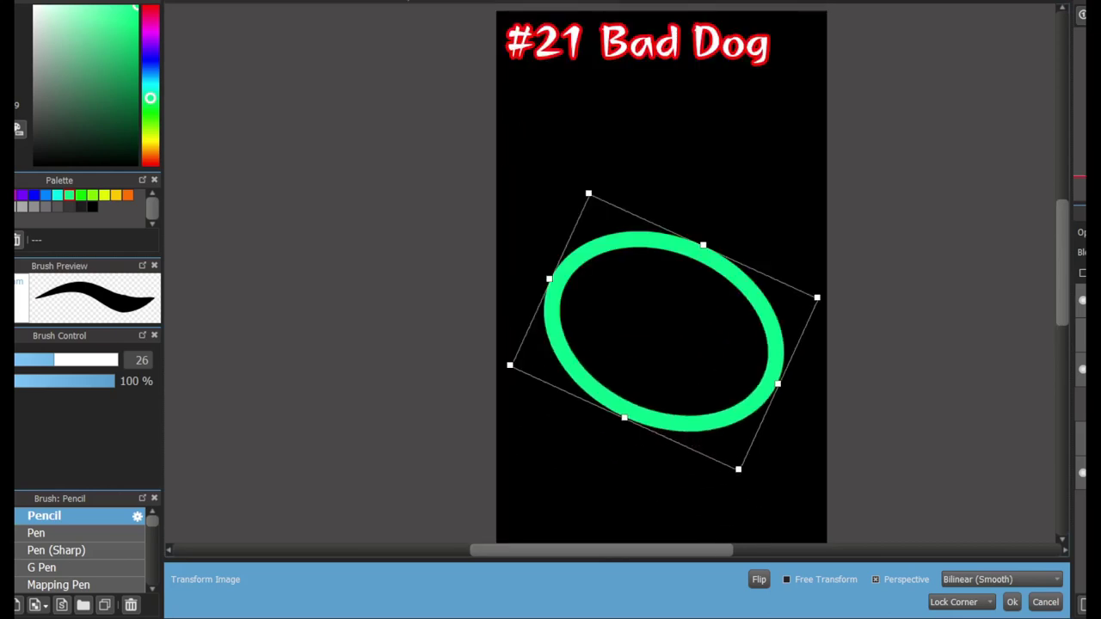
left_click_drag(664, 331, 713, 430)
scroll(796, 313, "down", 1)
left_click_drag(864, 375, 852, 461)
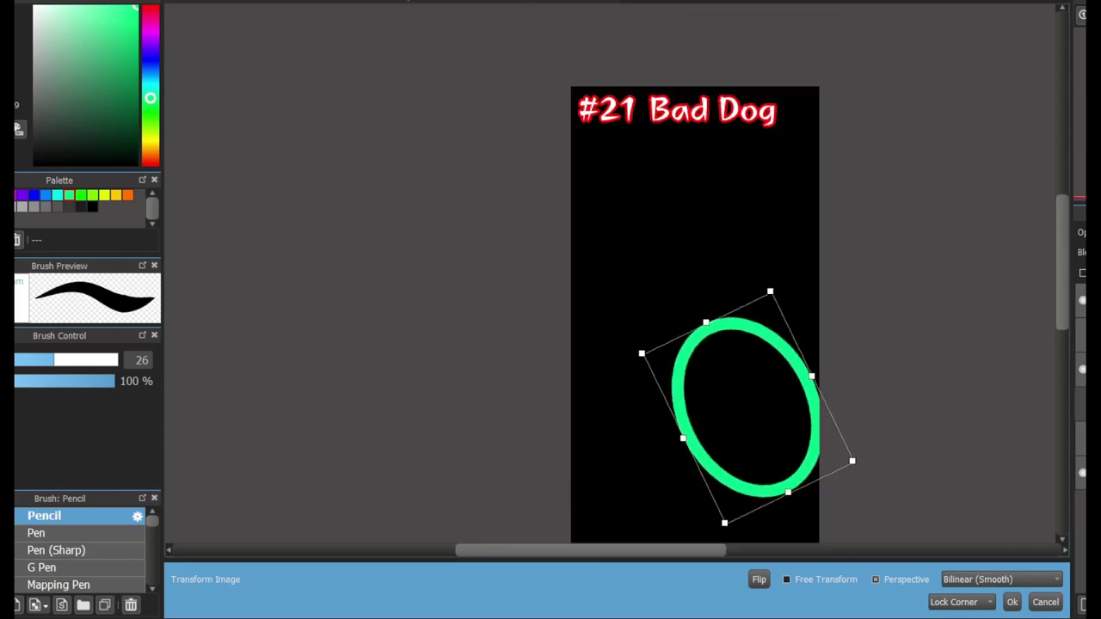
left_click_drag(745, 407, 719, 415)
scroll(705, 344, "down", 2)
left_click_drag(700, 362, 683, 403)
scroll(705, 327, "up", 1)
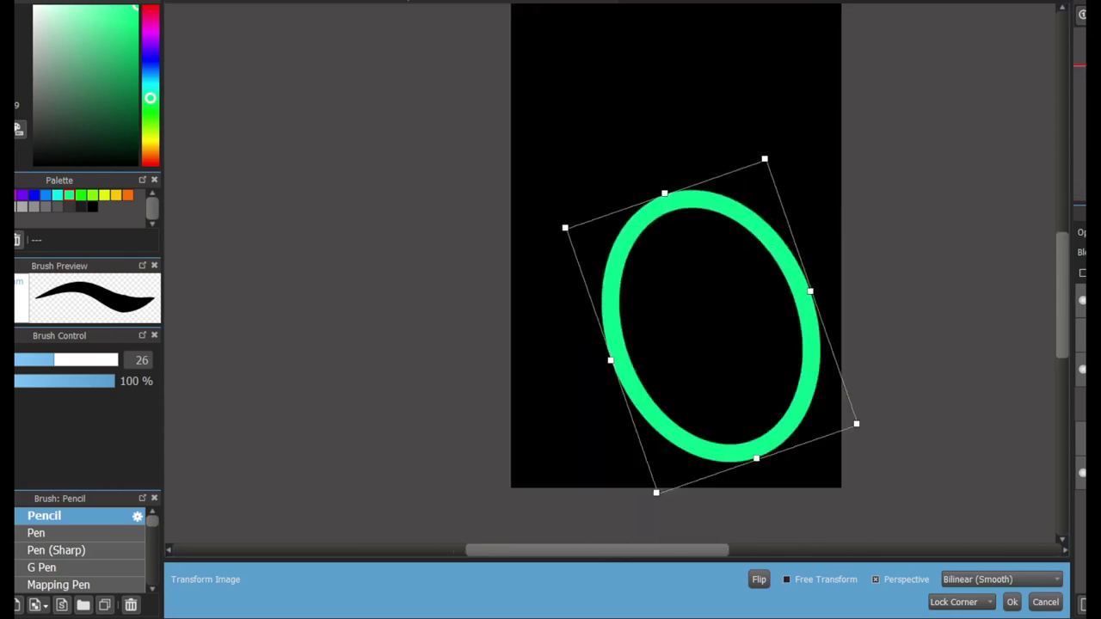
mouse_move(856, 423)
left_mouse_down()
mouse_move(845, 413)
mouse_move(879, 442)
mouse_move(848, 438)
left_mouse_up()
Step: Turn on Free Transform, pull the ellipse's corners outward to enlarge and elongate it, and apply the transformation
left_click(786, 579)
left_click_drag(762, 167, 779, 86)
mouse_move(750, 480)
left_mouse_down()
mouse_move(770, 493)
mouse_move(758, 496)
left_mouse_up()
mouse_move(556, 233)
left_mouse_down()
mouse_move(585, 238)
mouse_move(523, 253)
mouse_move(546, 225)
left_mouse_up()
left_click_drag(688, 327, 673, 316)
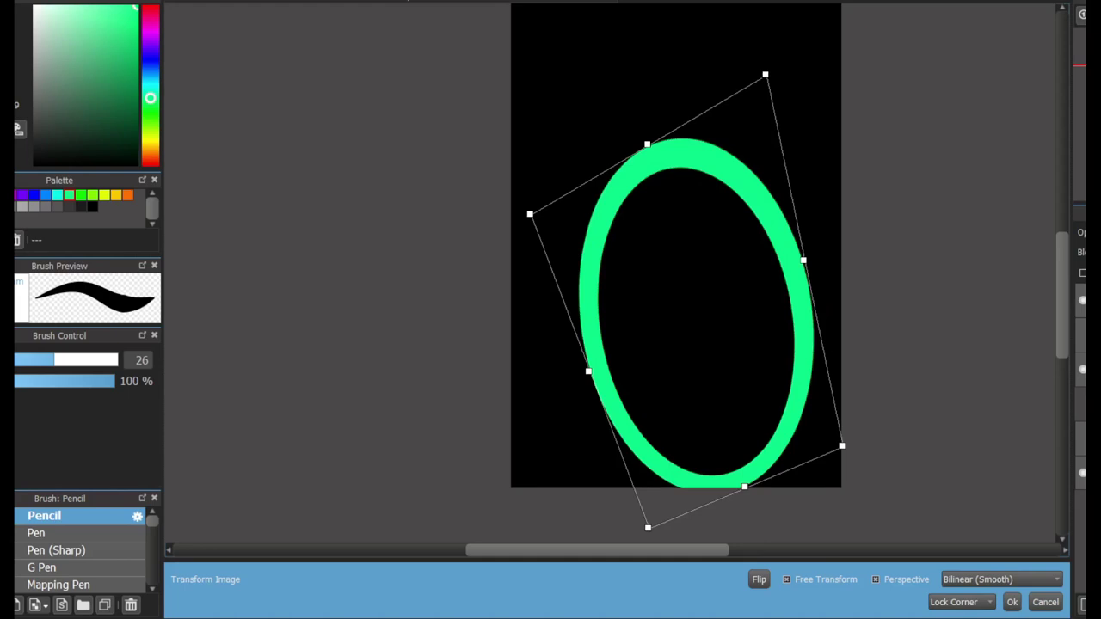
left_click(1011, 602)
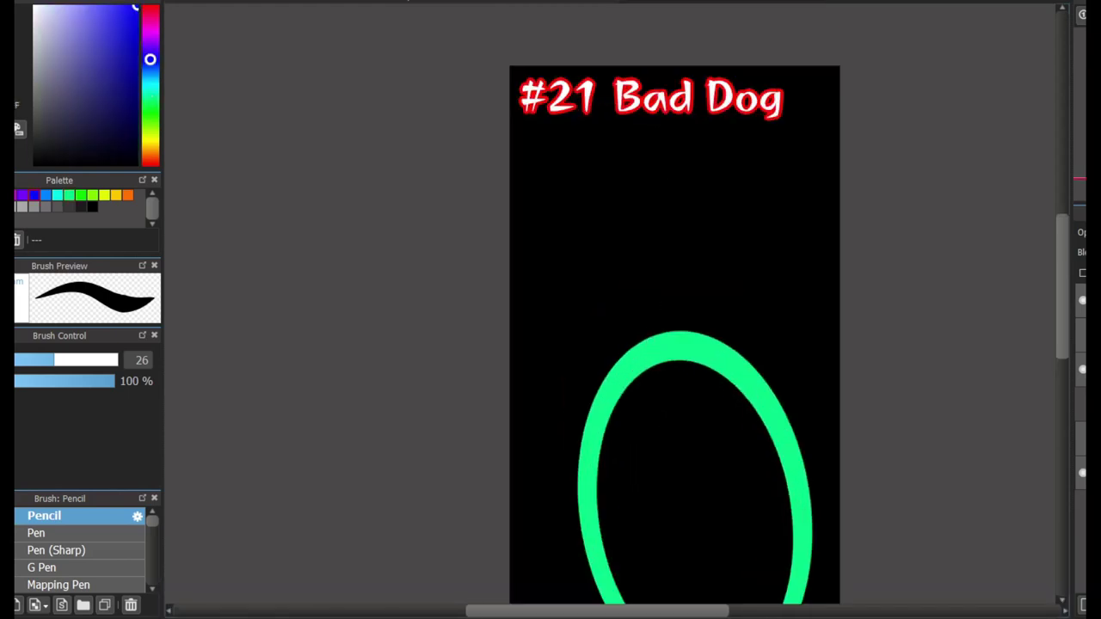
Step: Draw a long, narrow blue rectangle outline, tilt and shrink it so it overlaps the ellipse's upper end, and apply the transformation
left_click_drag(546, 221, 645, 449)
key("ctrl+z")
left_click_drag(594, 204, 750, 443)
key("ctrl+t")
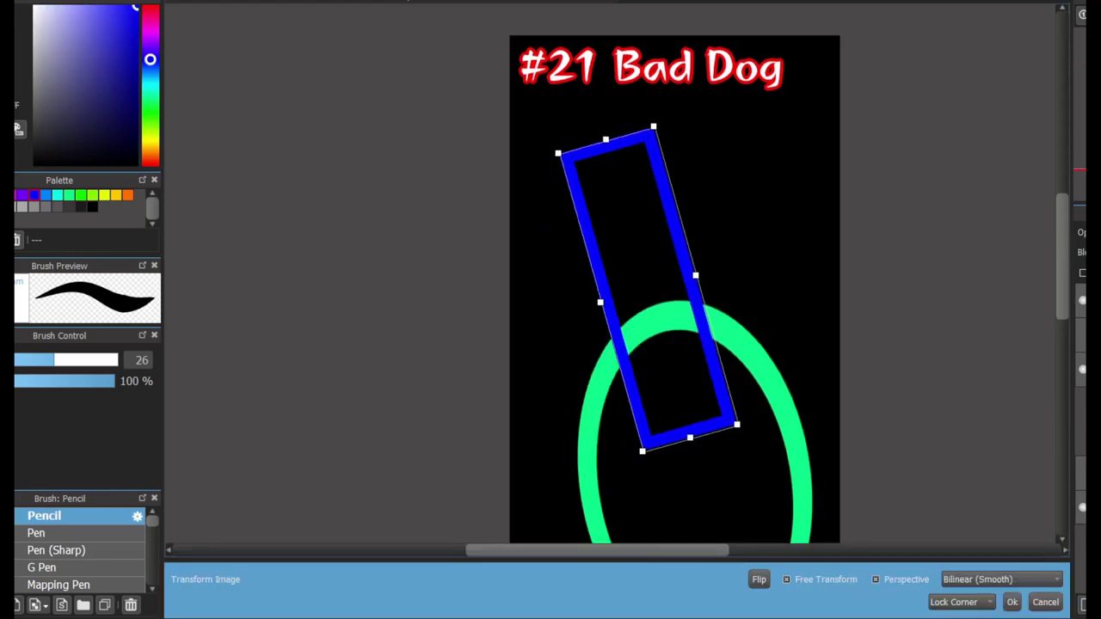
left_click(786, 579)
left_click_drag(646, 292, 648, 268)
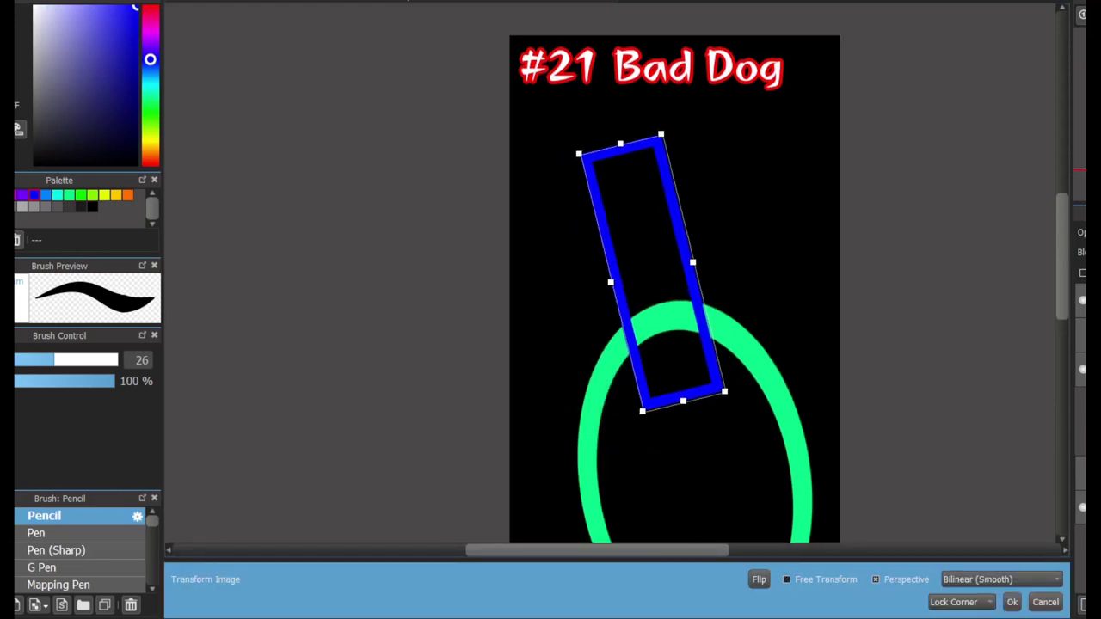
key("Return")
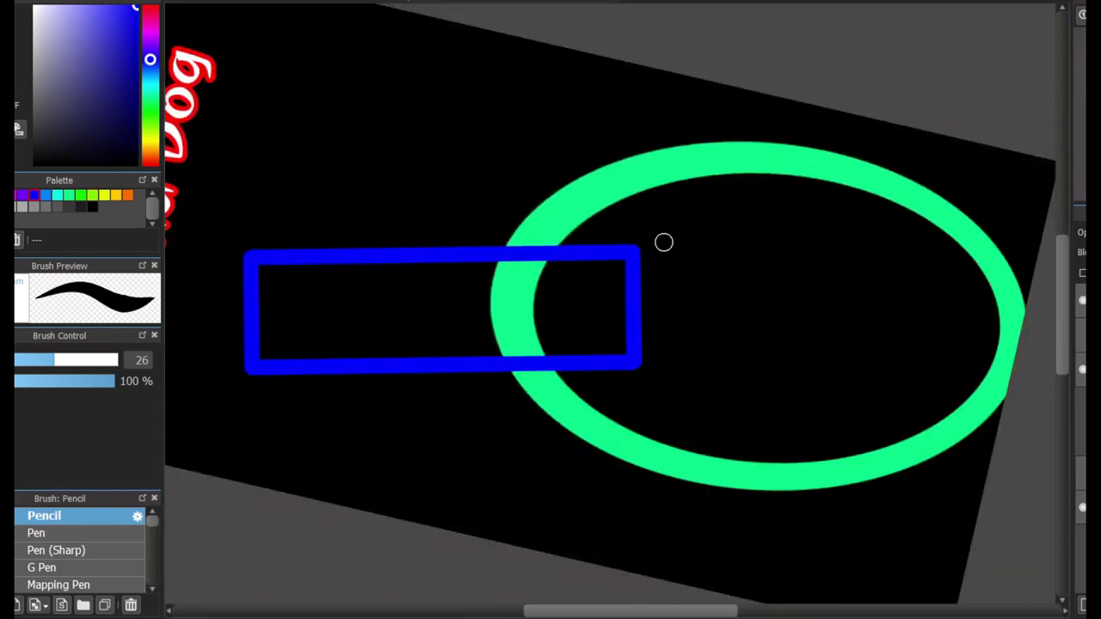
Step: Sketch a bent blue arm across the ellipse's side and delete the rectangle's closed end inside the ellipse
mouse_move(663, 240)
left_mouse_down()
mouse_move(738, 142)
mouse_move(667, 123)
mouse_move(666, 92)
left_mouse_up()
key("e")
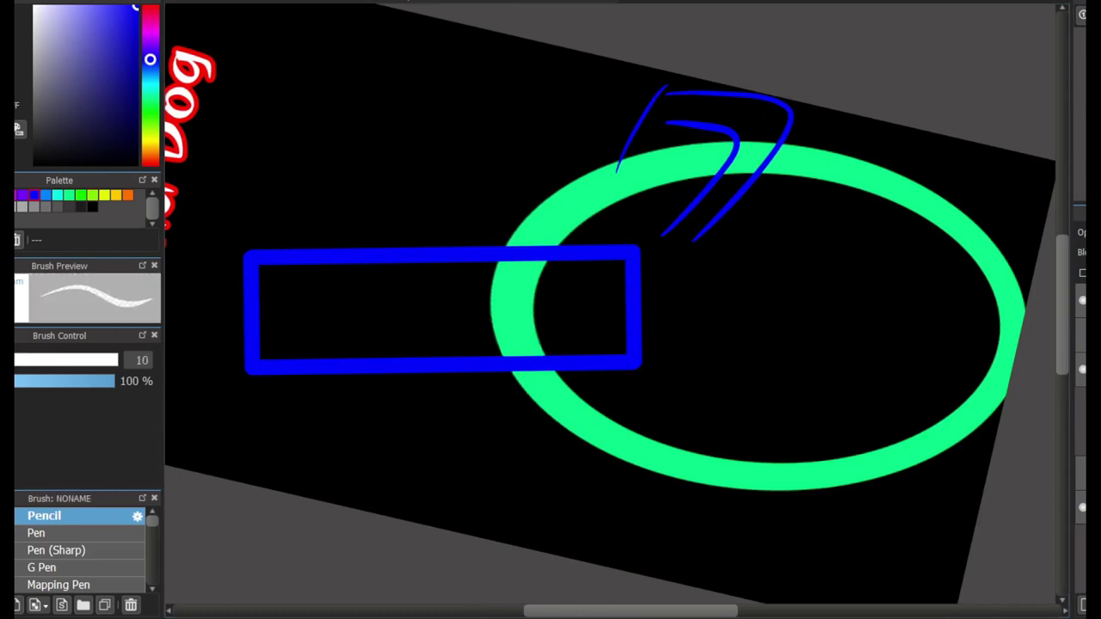
left_click_drag(550, 239, 646, 386)
key("Delete")
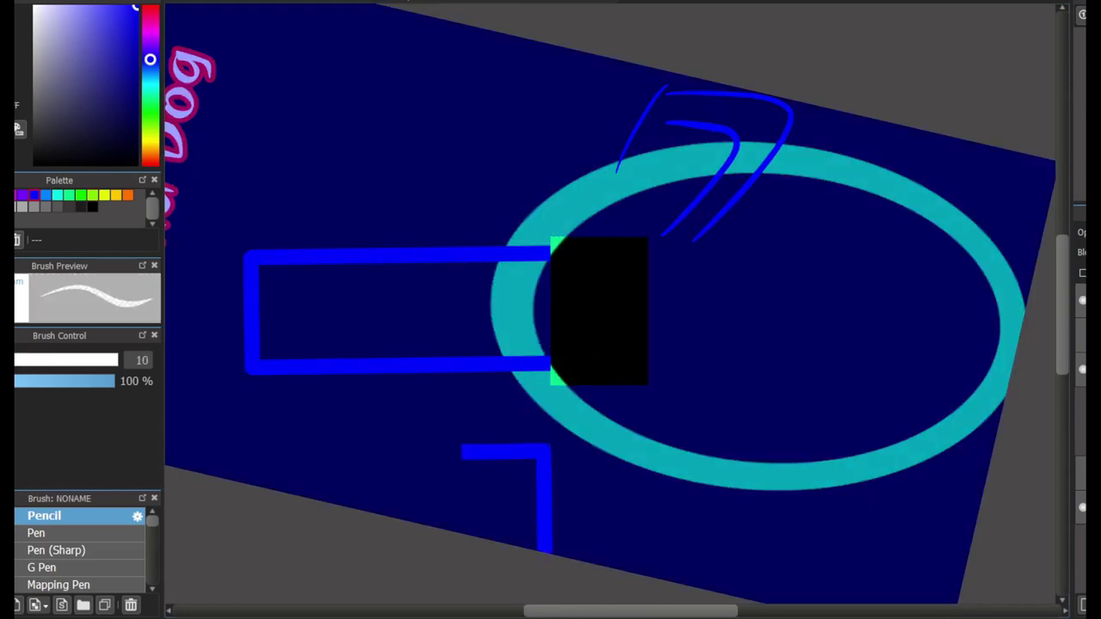
key("ctrl+d")
key("b")
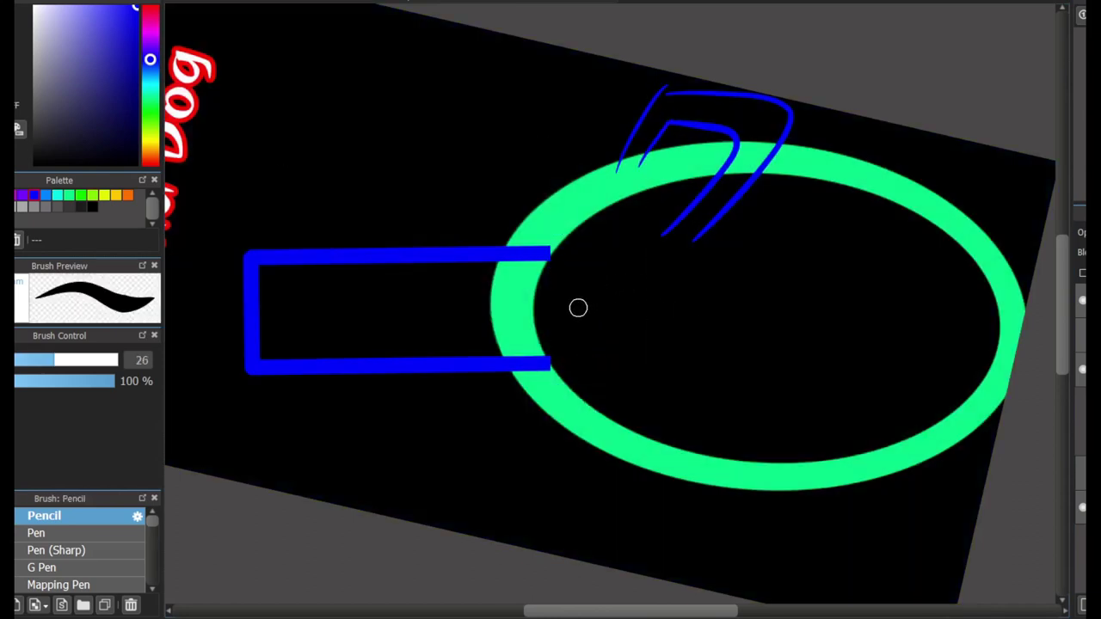
Step: Sketch an angry half-round eye inside the ellipse's upper end and a curved head outline along the green ring
left_click_drag(578, 307, 641, 312)
key("ctrl+z")
left_click_drag(641, 258, 580, 296)
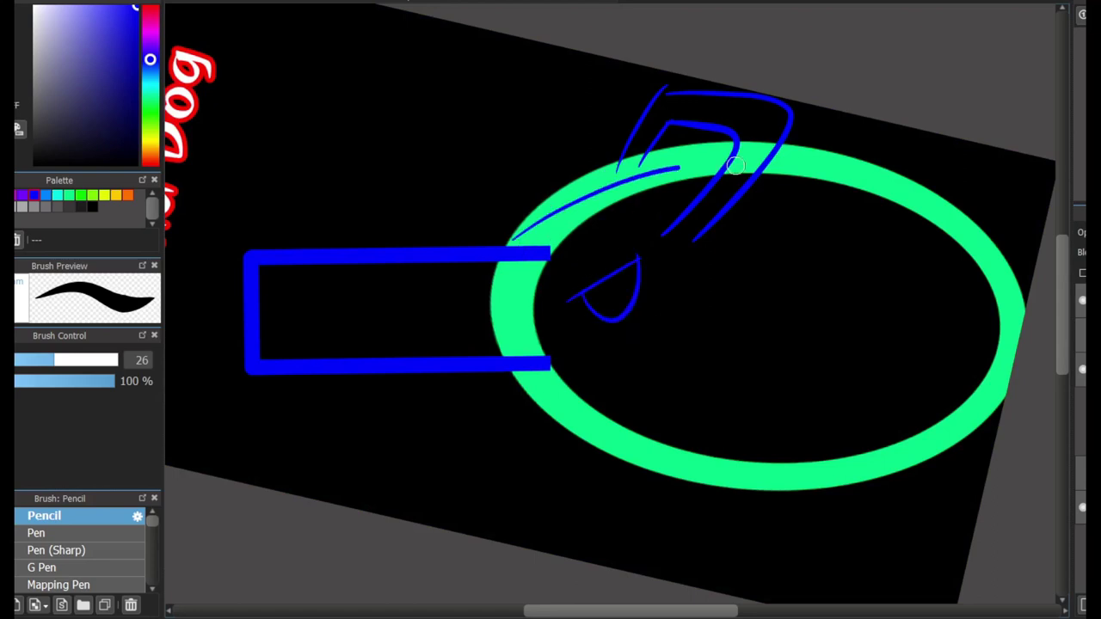
left_click_drag(532, 340, 563, 397)
mouse_move(525, 234)
left_mouse_down()
mouse_move(576, 399)
mouse_move(885, 473)
left_mouse_up()
key("ctrl+z")
Step: Sketch the second arm crossing the ellipse's side opposite the bent arm, and begin a leg near its lower end
left_click_drag(745, 342, 824, 564)
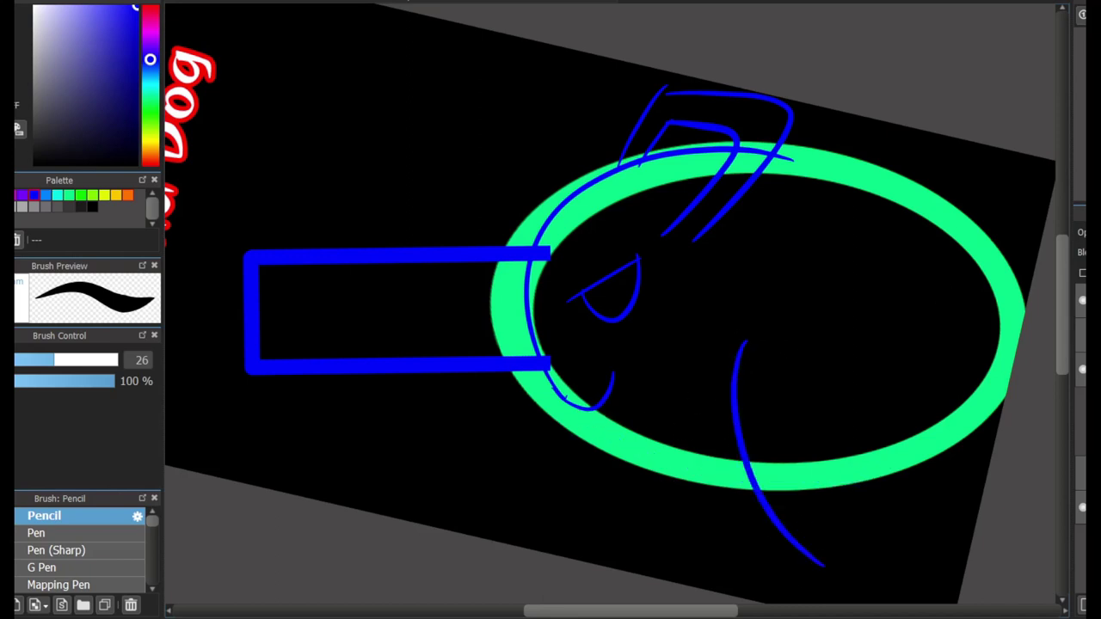
key("ctrl+z")
scroll(1021, 222, "down", 2)
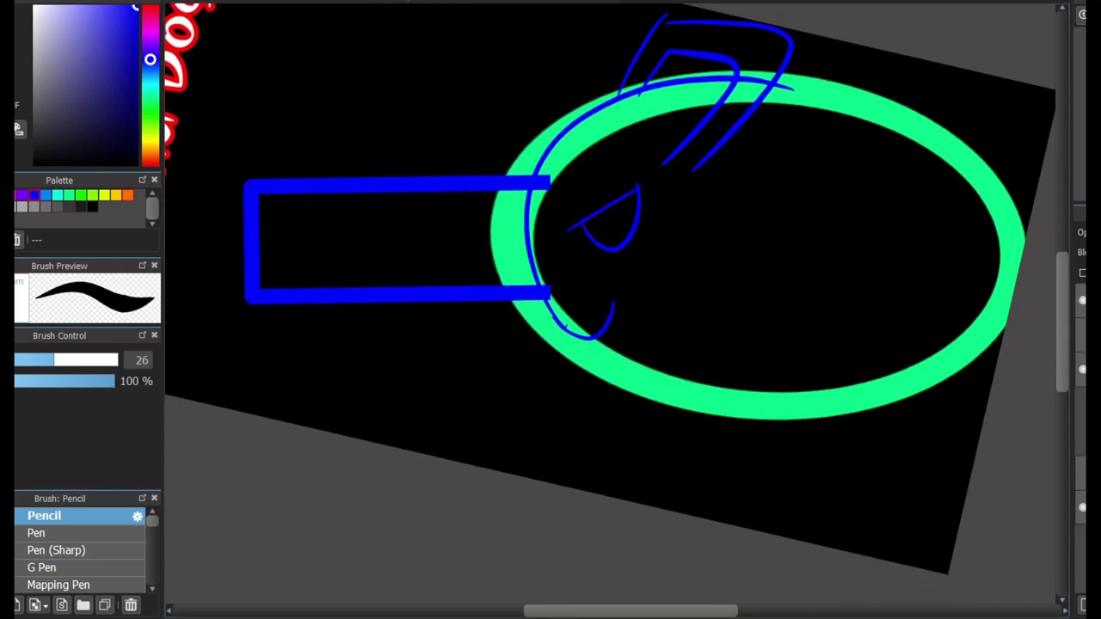
left_click_drag(711, 314, 813, 484)
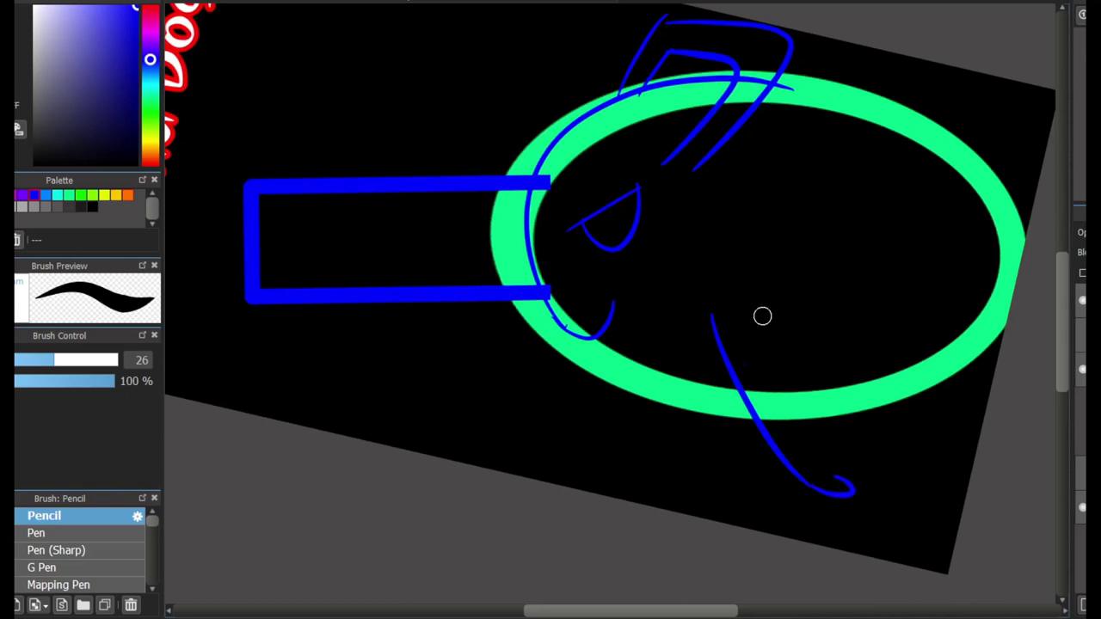
left_click_drag(714, 301, 752, 413)
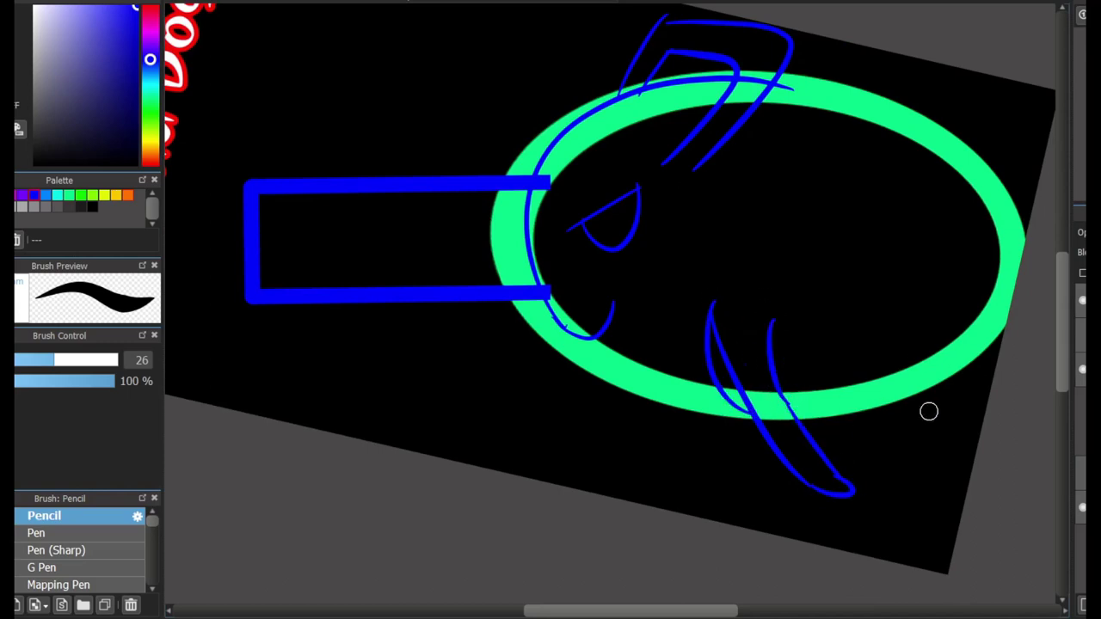
left_click_drag(910, 291, 983, 422)
Step: Add a boxy shape at the bent arm's elbow, then a rounded tip and scalloped bumps along the blue rectangle
key("asciicircum")
key("asciicircum")
key("asciicircum")
key("asciicircum")
key("asciicircum")
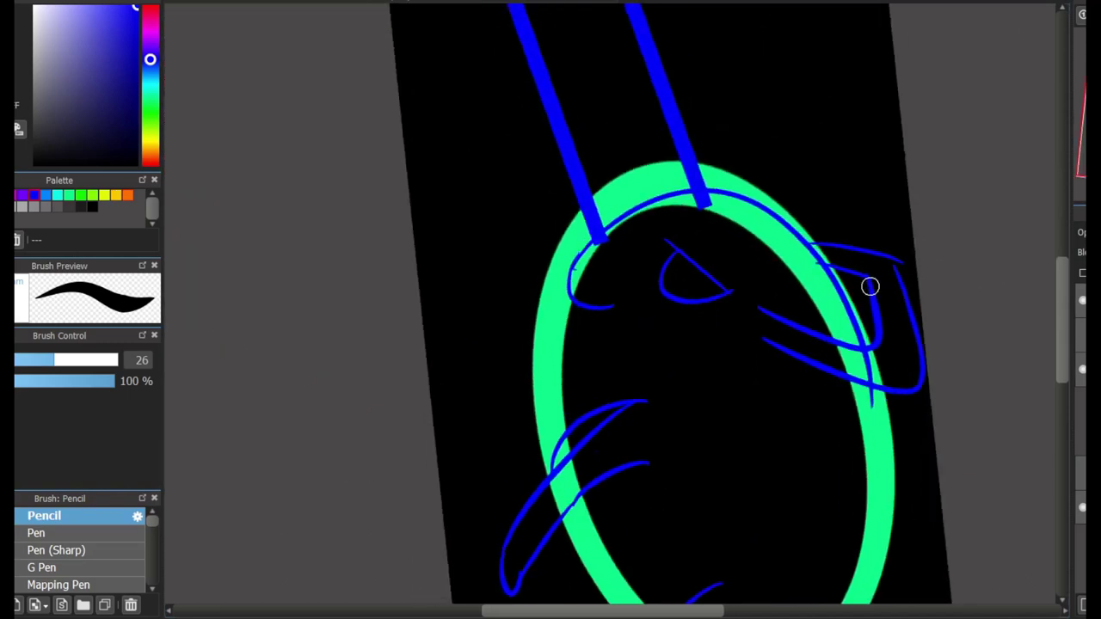
left_click_drag(890, 329, 826, 183)
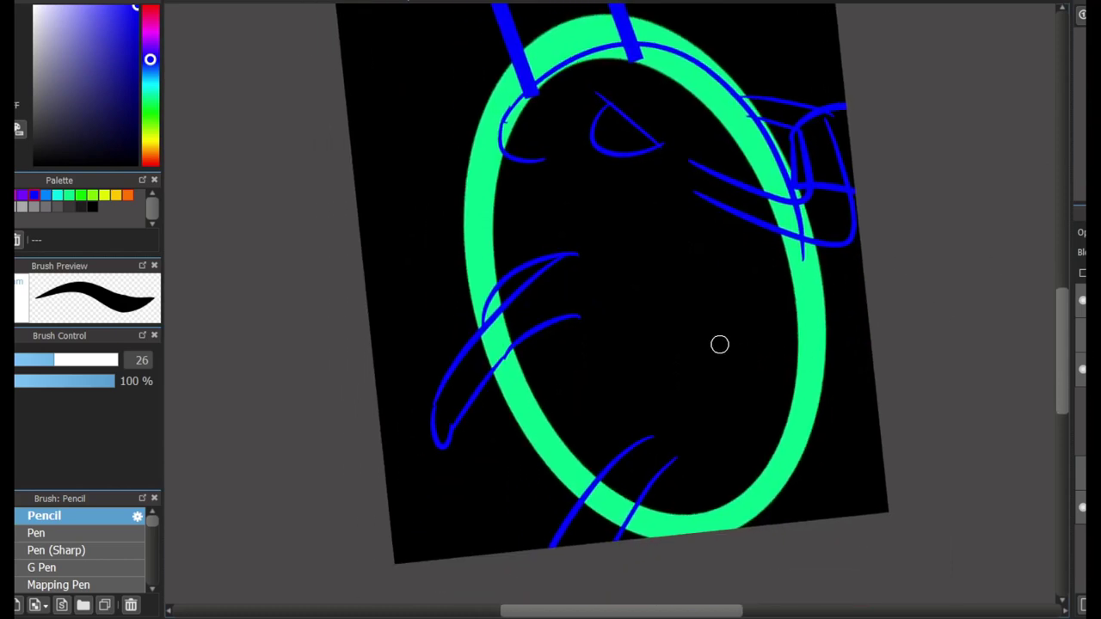
scroll(802, 307, "up", 5)
scroll(801, 276, "left", 2)
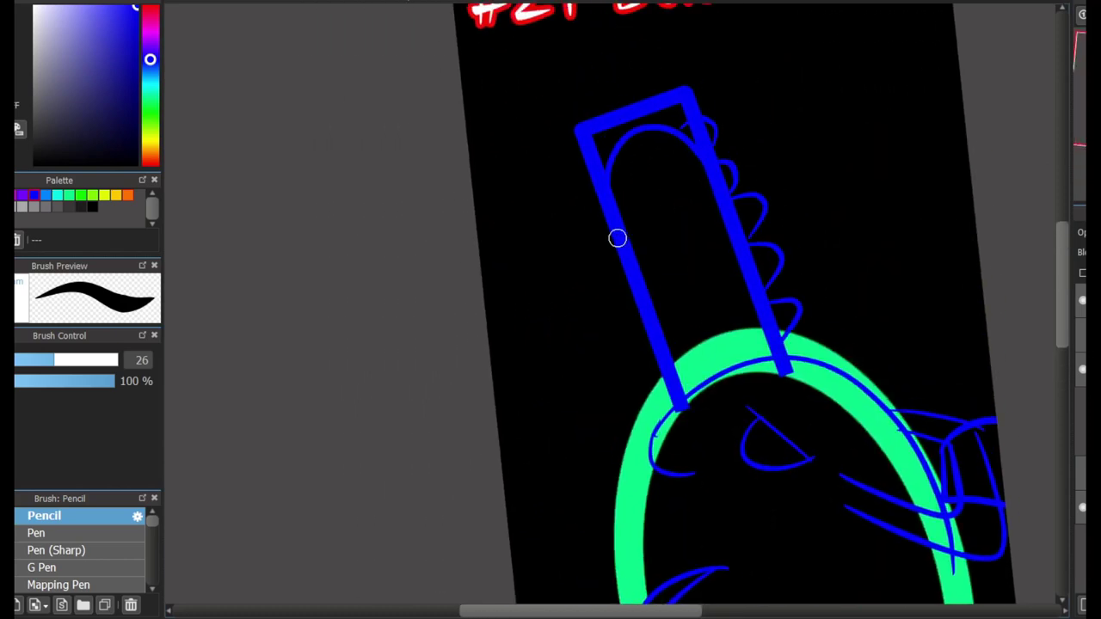
Step: Trace the body's sides and bottom along the green ellipse and sketch an angular second leg at its lower right
scroll(764, 311, "down", 5)
scroll(763, 311, "right", 1)
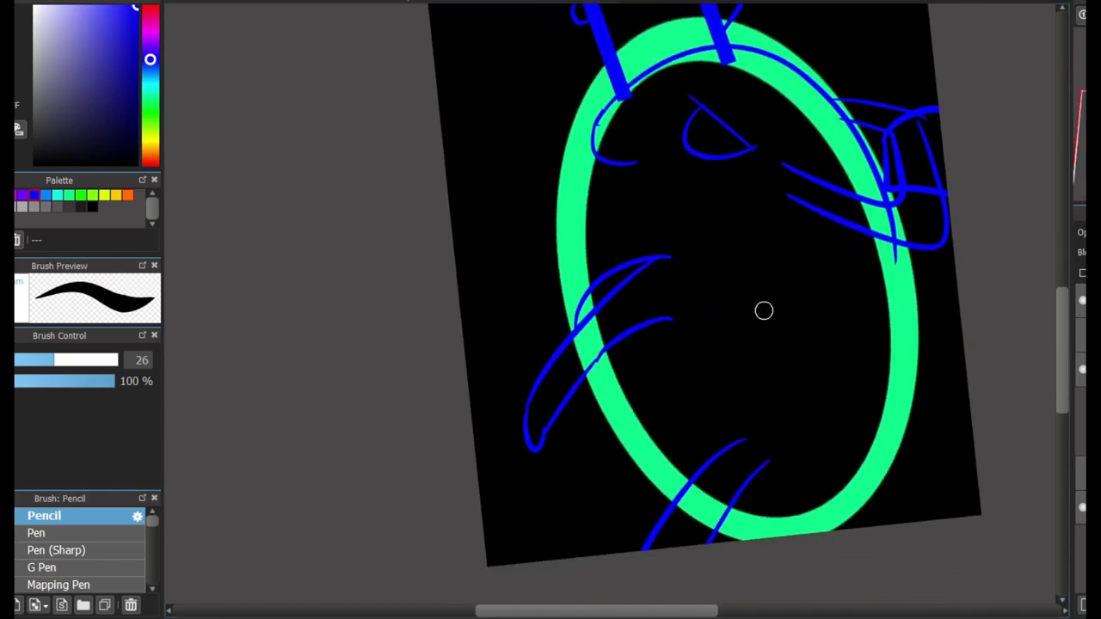
mouse_move(587, 198)
left_mouse_down()
mouse_move(596, 332)
mouse_move(736, 443)
left_mouse_up()
mouse_move(894, 239)
left_mouse_down()
mouse_move(834, 494)
mouse_move(728, 470)
left_mouse_up()
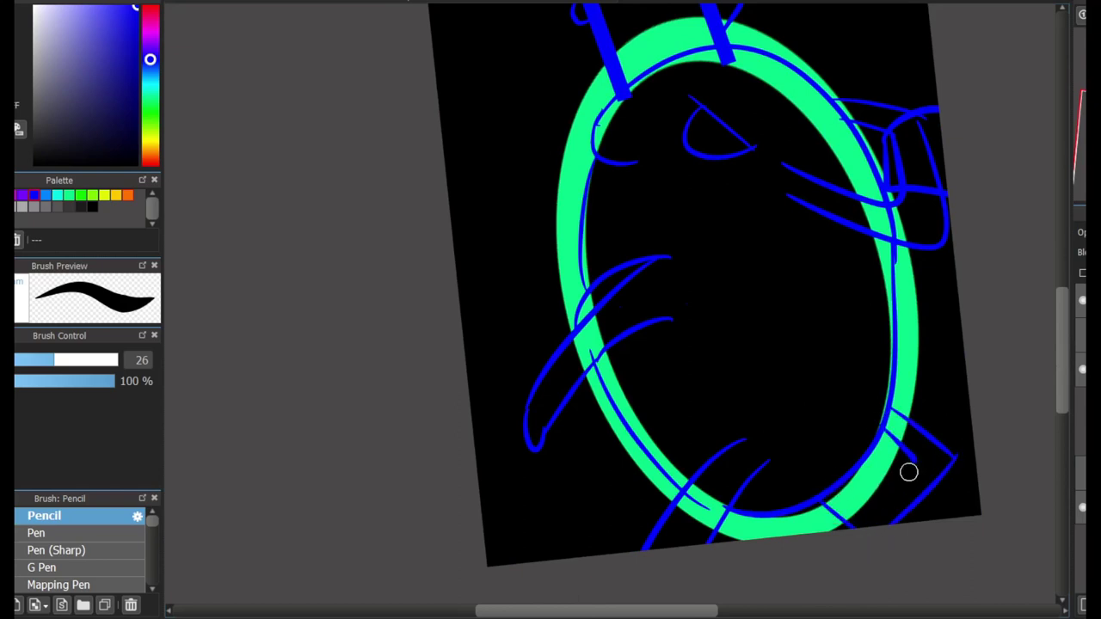
left_click_drag(909, 471, 938, 513)
Step: Draw four thin straight blue lines radiating outward, two on each side of the tilted rectangle
scroll(970, 509, "up", 8)
scroll(970, 509, "left", 1)
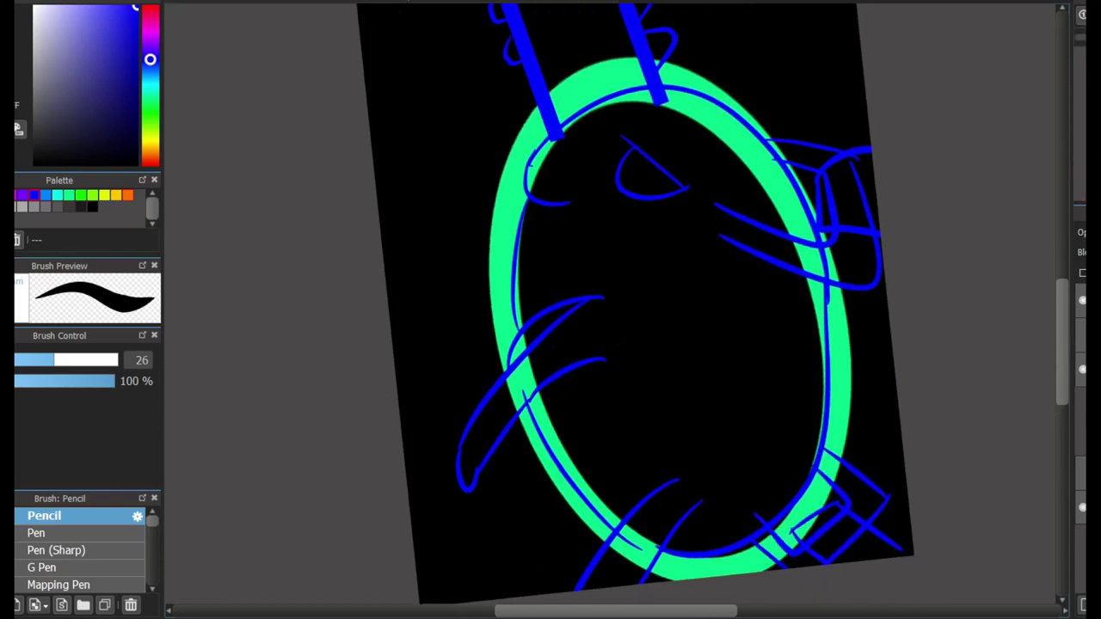
left_click_drag(854, 144, 809, 342)
left_click_drag(819, 76, 781, 237)
left_click_drag(568, 283, 465, 217)
left_click_drag(617, 375, 477, 327)
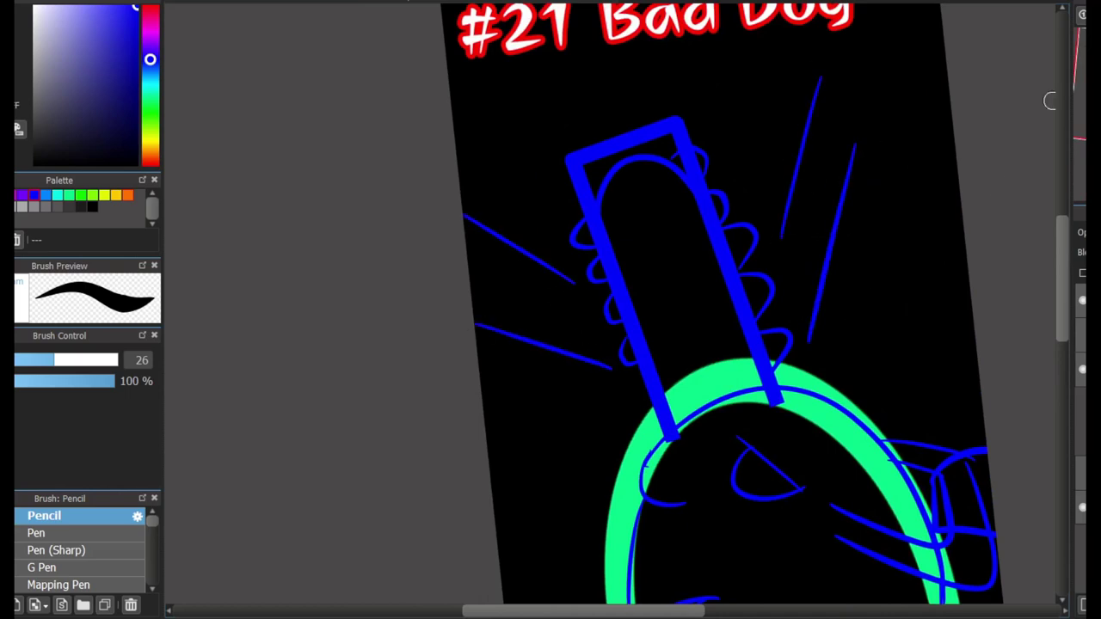
Step: Undo the four straight radiating lines and sketch curved ones in their place, two on each side of the rectangle
scroll(915, 187, "down", 4)
scroll(915, 186, "up", 3)
key("ctrl+z")
key("ctrl+z")
key("ctrl+z")
key("ctrl+z")
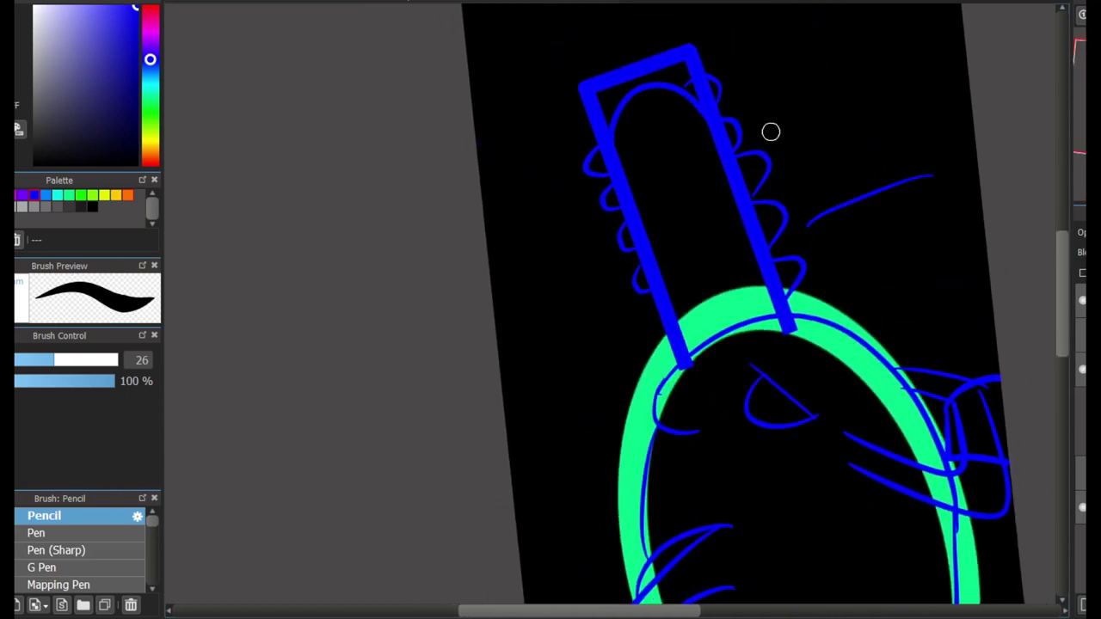
scroll(783, 349, "down", 5)
scroll(783, 349, "right", 2)
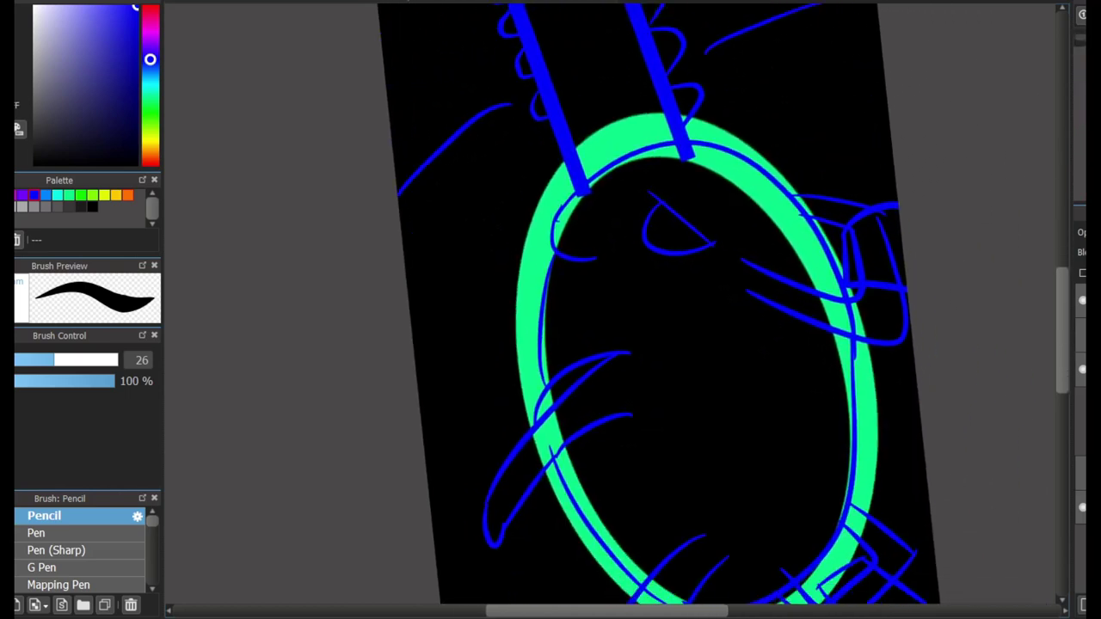
Step: Sketch two curved thigh strokes around the top of the first leg, at the ellipse's lower end
scroll(696, 405, "down", 1)
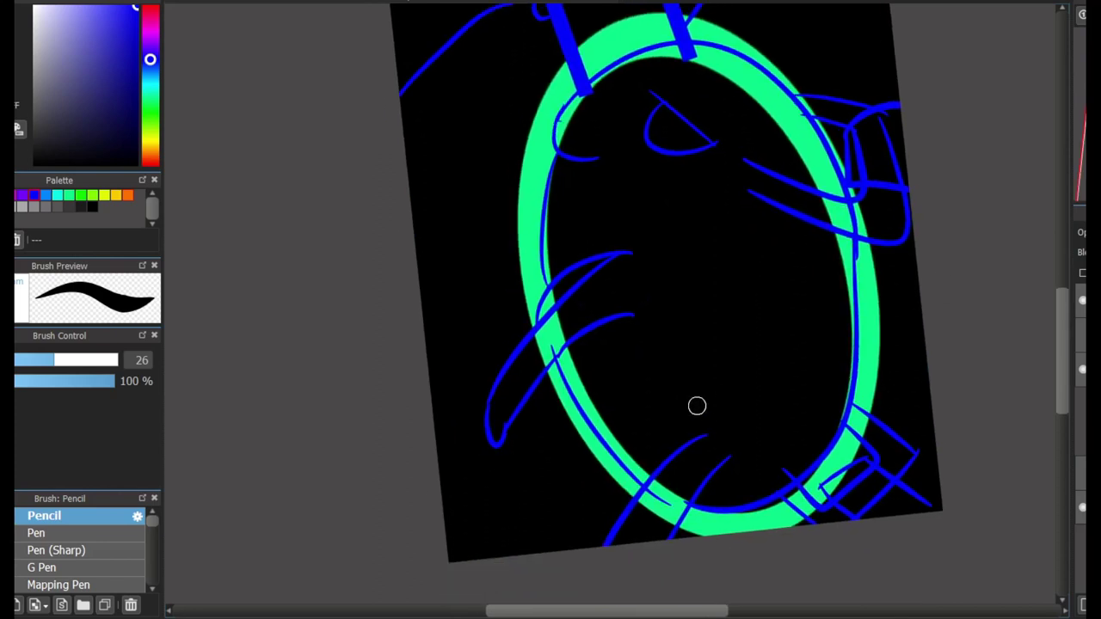
key("ctrl+z")
left_click_drag(662, 495, 741, 386)
left_click_drag(764, 439, 678, 509)
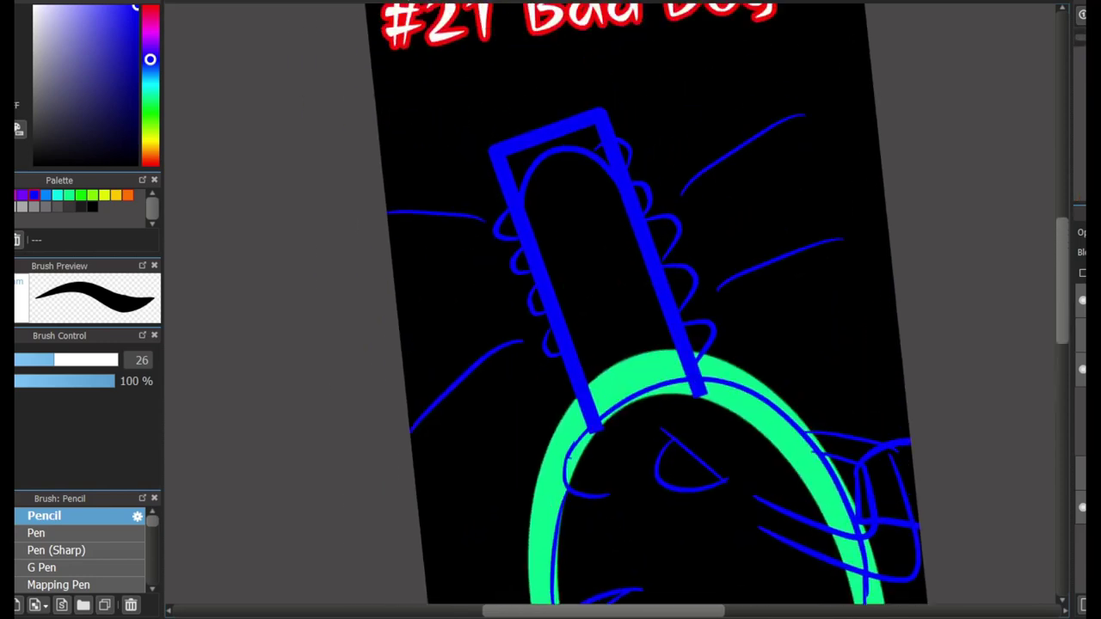
scroll(623, 310, "up", 3)
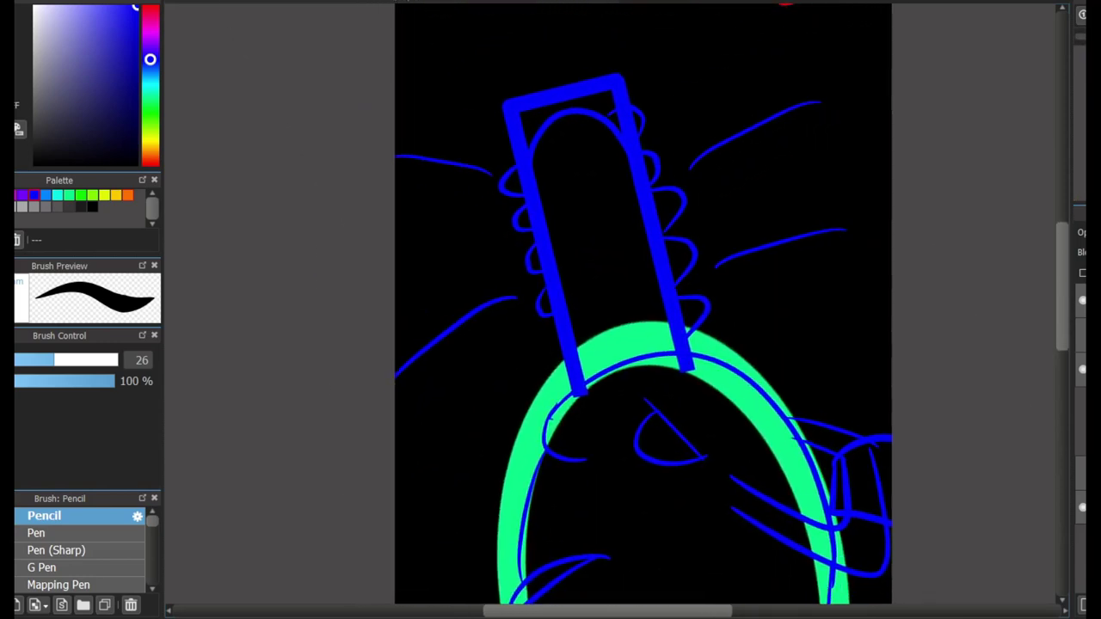
Step: Scale the whole sketch down towards the canvas's lower-right corner, leaving room around the character
key("ctrl+t")
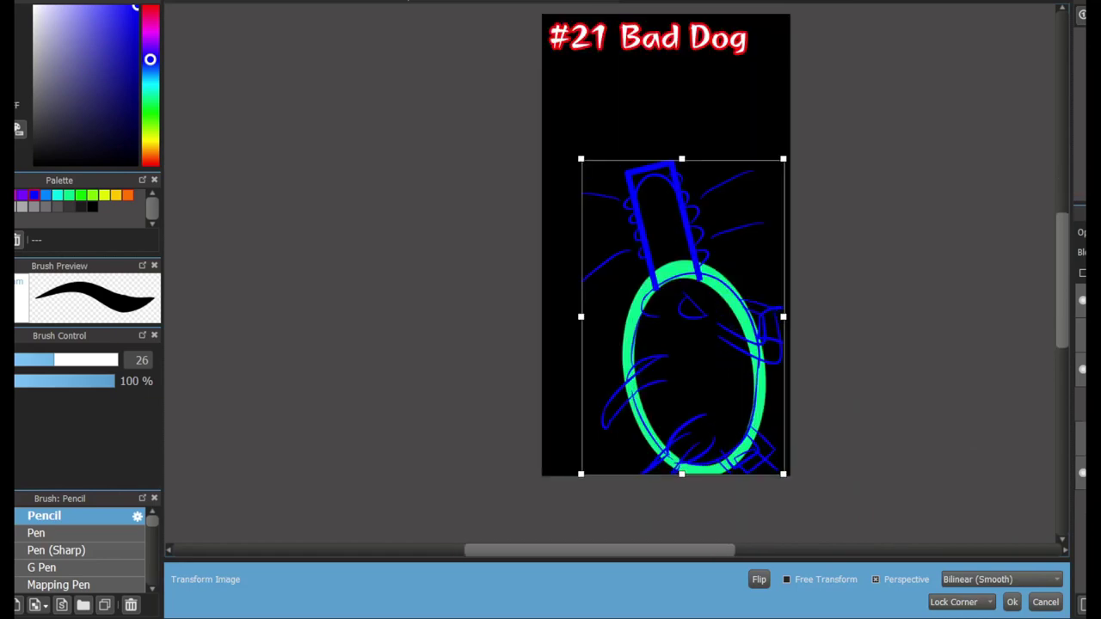
left_click_drag(541, 89, 597, 175)
left_click(1012, 602)
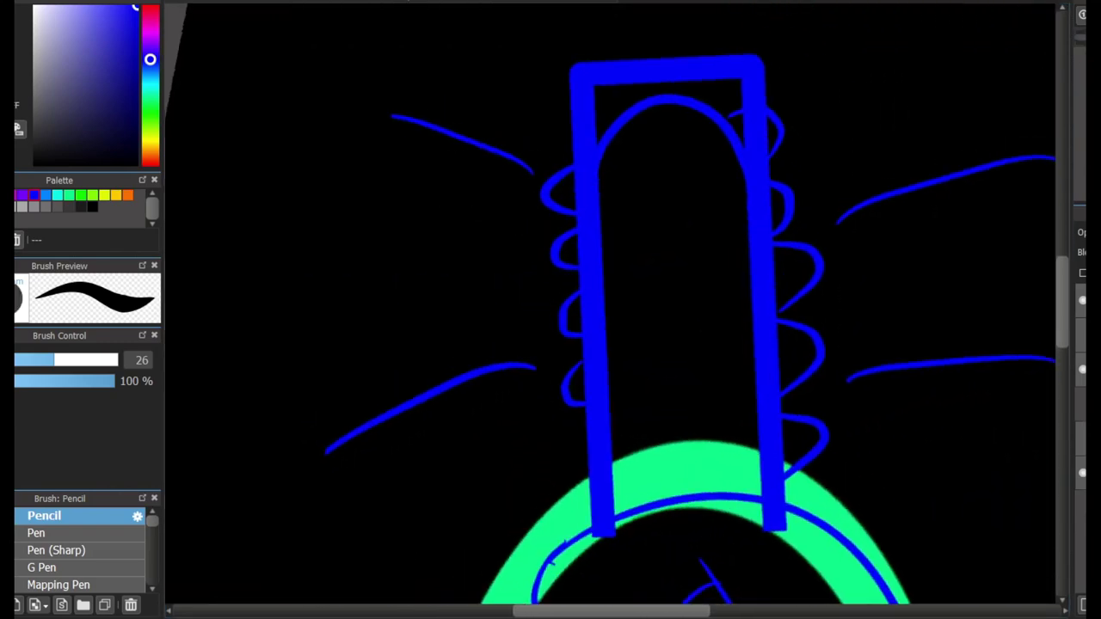
Step: Select the blue rectangle with its scalloped bumps and stretch it upward with a free transform, leaning its far end slightly left
left_click_drag(543, 34, 823, 486)
key("ctrl+t")
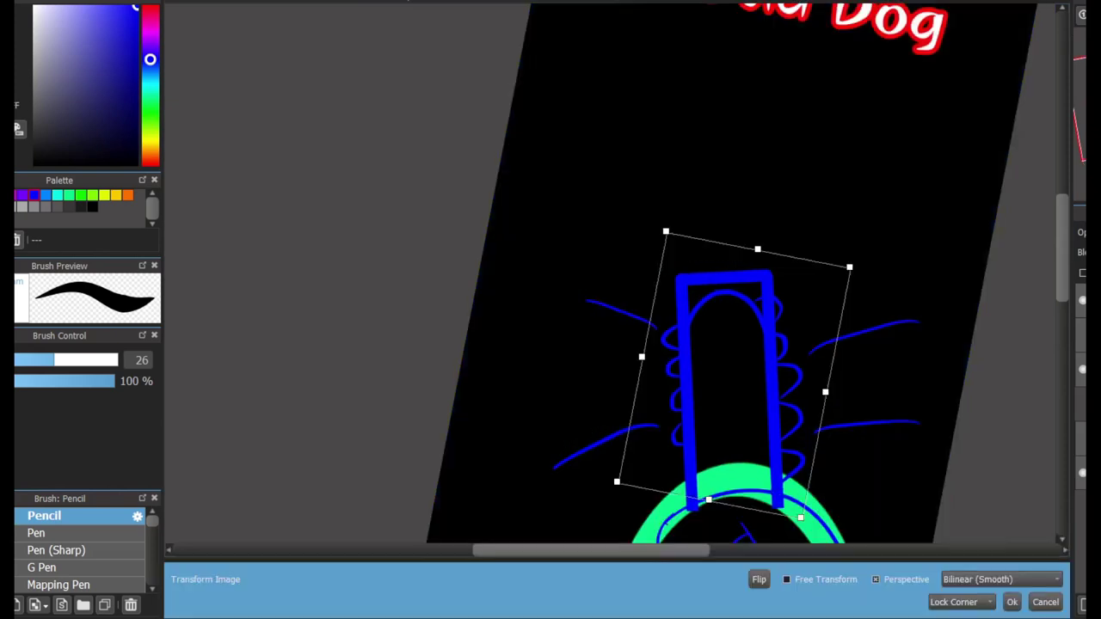
left_click(786, 578)
left_click_drag(666, 232, 657, 103)
left_click_drag(849, 267, 824, 152)
left_click_drag(800, 516, 803, 535)
left_click_drag(655, 102, 650, 54)
mouse_move(823, 151)
left_mouse_down()
mouse_move(813, 110)
mouse_move(820, 135)
left_mouse_up()
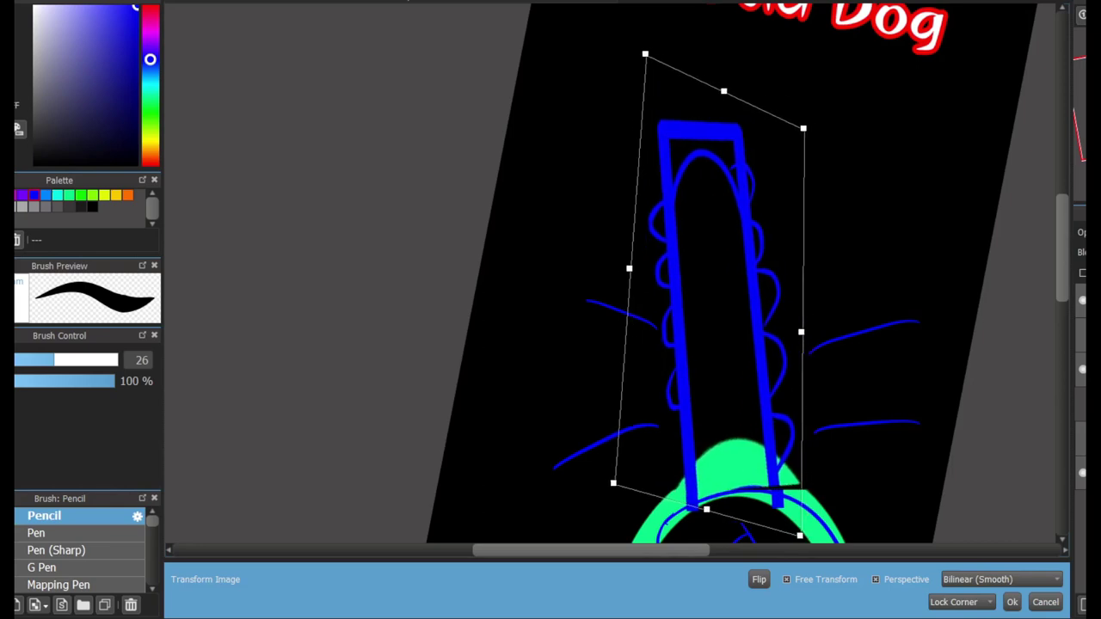
left_click_drag(651, 54, 667, 52)
key("ctrl+minus")
key("Return")
key("ctrl+d")
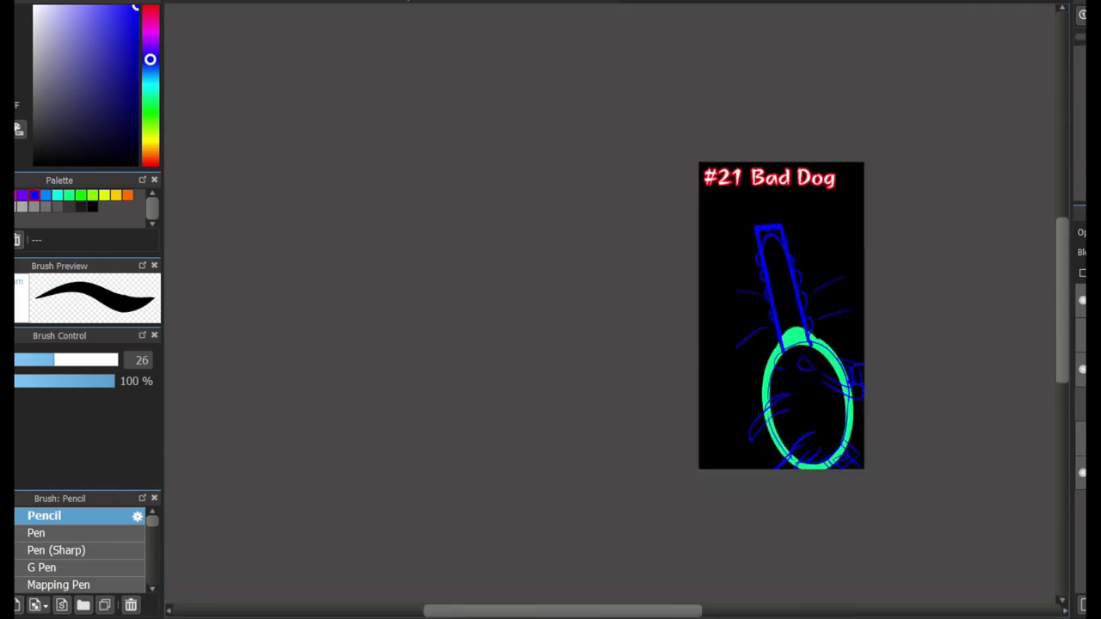
Step: Thicken the slanted upper line of the eye and extend it slightly past the eye's corner
key("ctrl+plus")
scroll(712, 267, "right", 5)
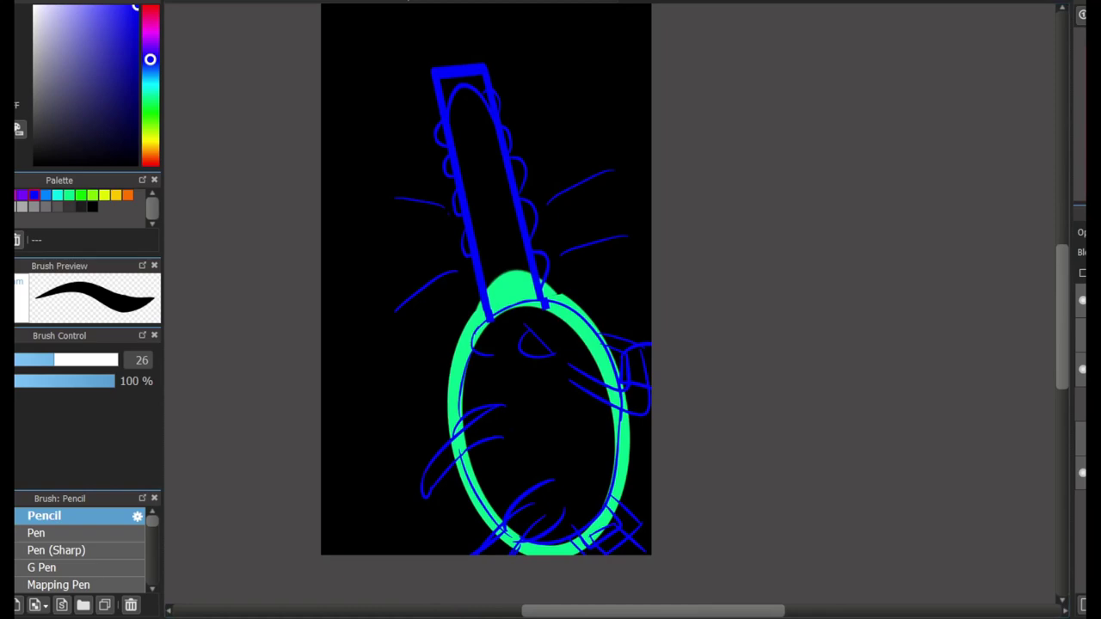
scroll(1050, 416, "left", 4)
key("ctrl+plus")
scroll(631, 405, "up", 2)
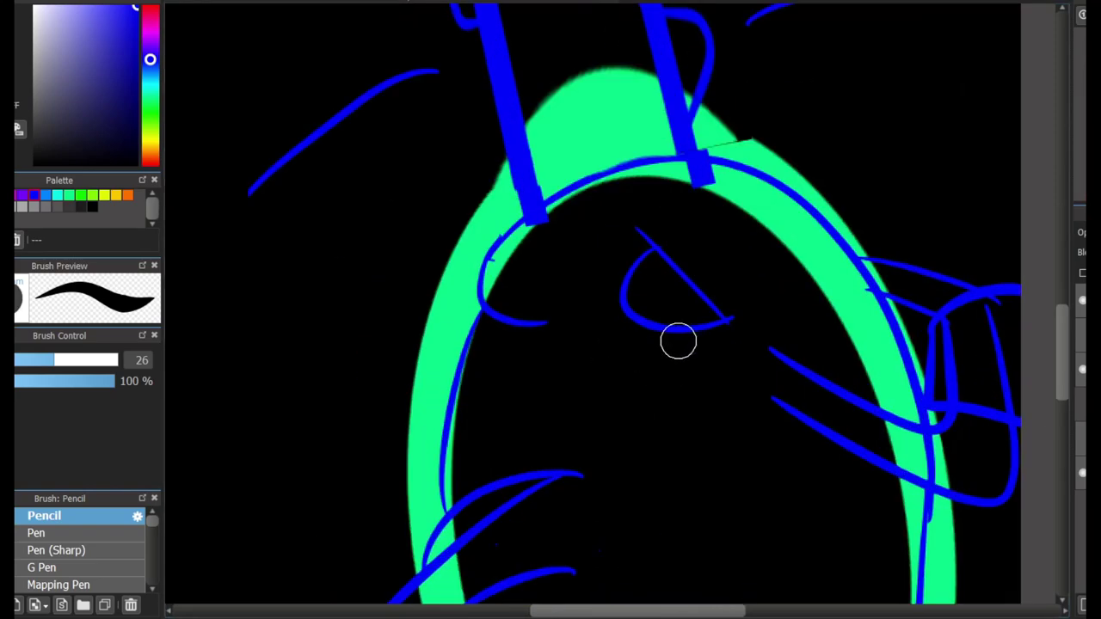
key("minus")
key("minus")
key("minus")
key("minus")
key("minus")
key("minus")
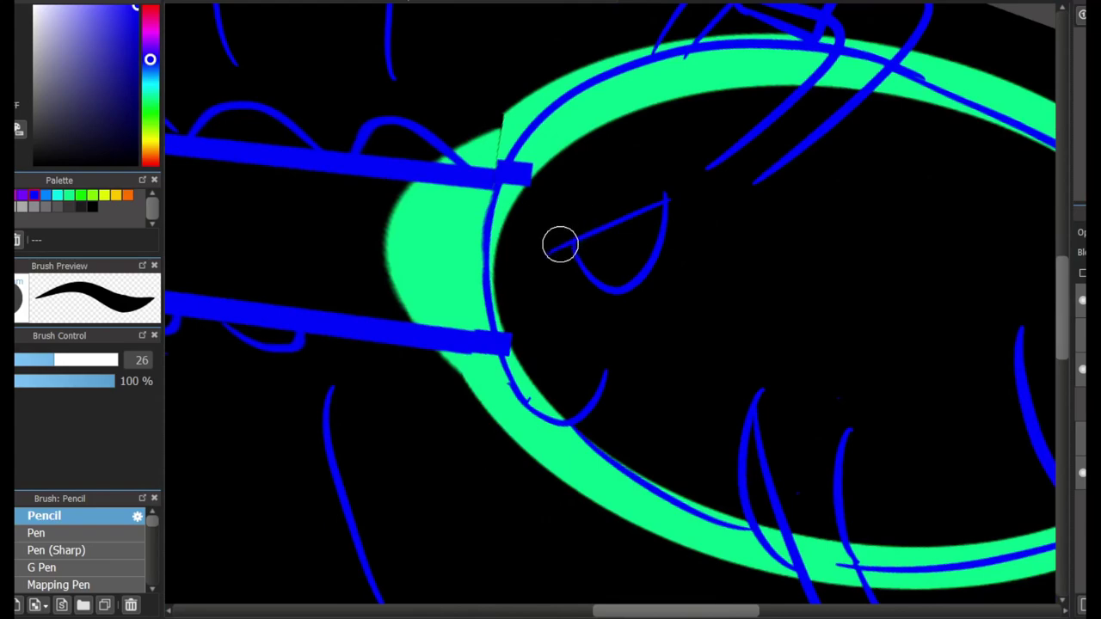
mouse_move(550, 252)
left_mouse_down()
mouse_move(692, 193)
mouse_move(642, 252)
left_mouse_up()
key("ctrl+z")
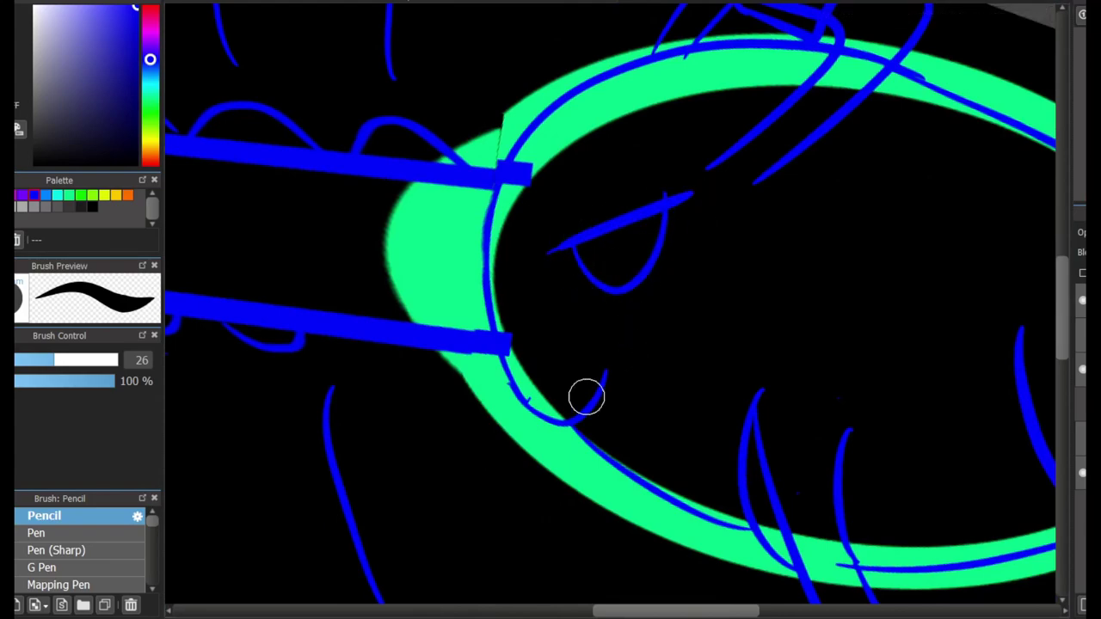
Step: Draw short curved motion lines alongside the blue rectangle's long sides and around its far end
left_click_drag(631, 459, 284, 361)
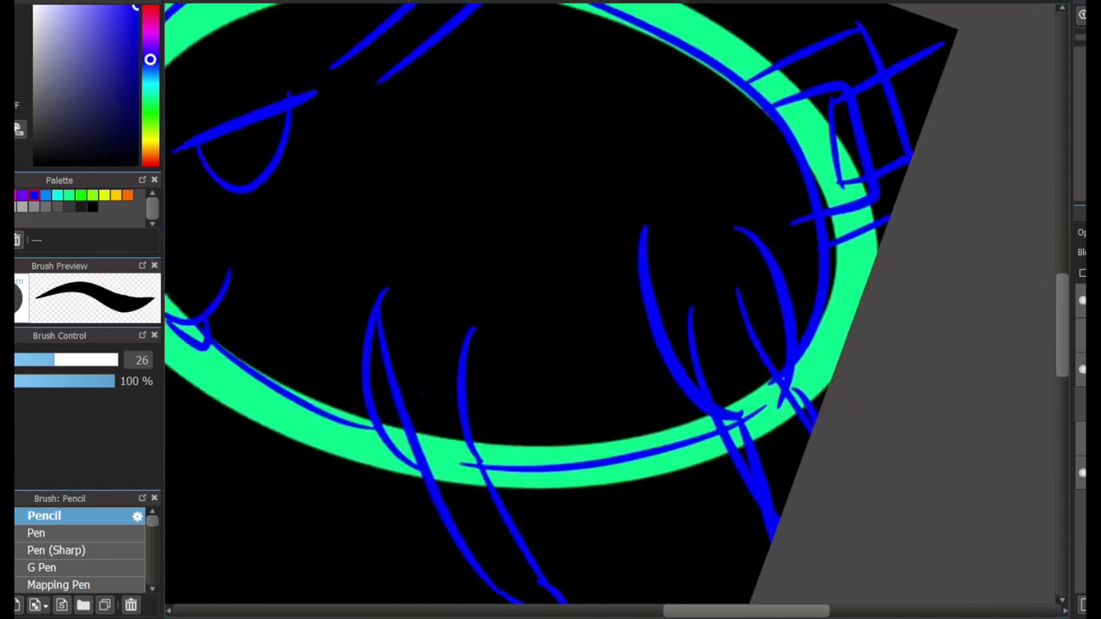
left_click_drag(493, 155, 698, 160)
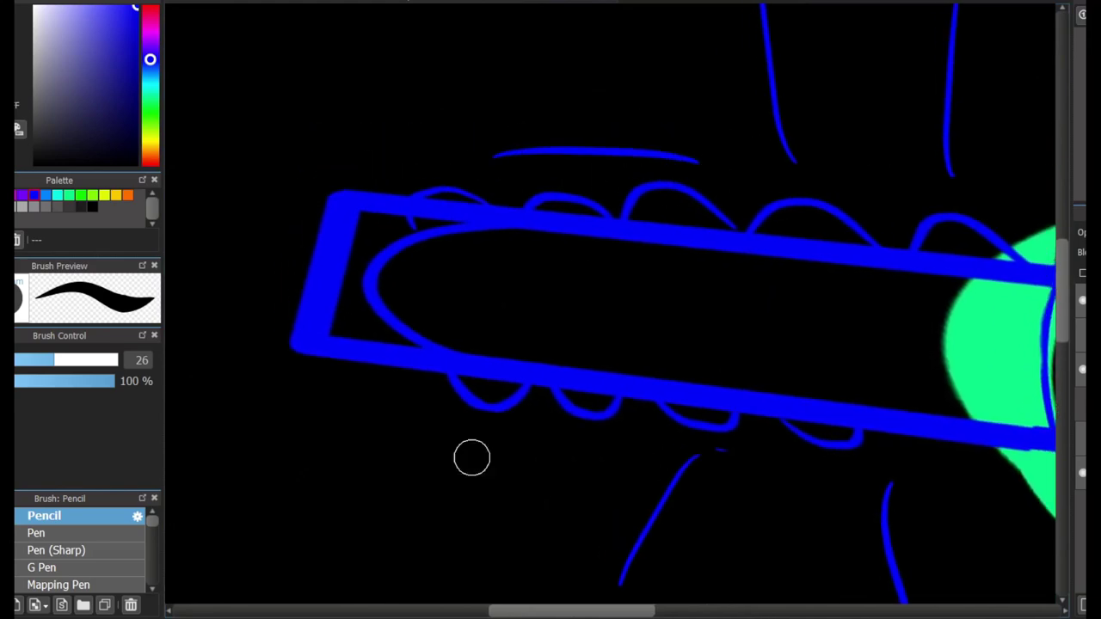
left_click_drag(472, 457, 705, 473)
left_click_drag(369, 143, 284, 185)
left_click_drag(796, 479, 895, 478)
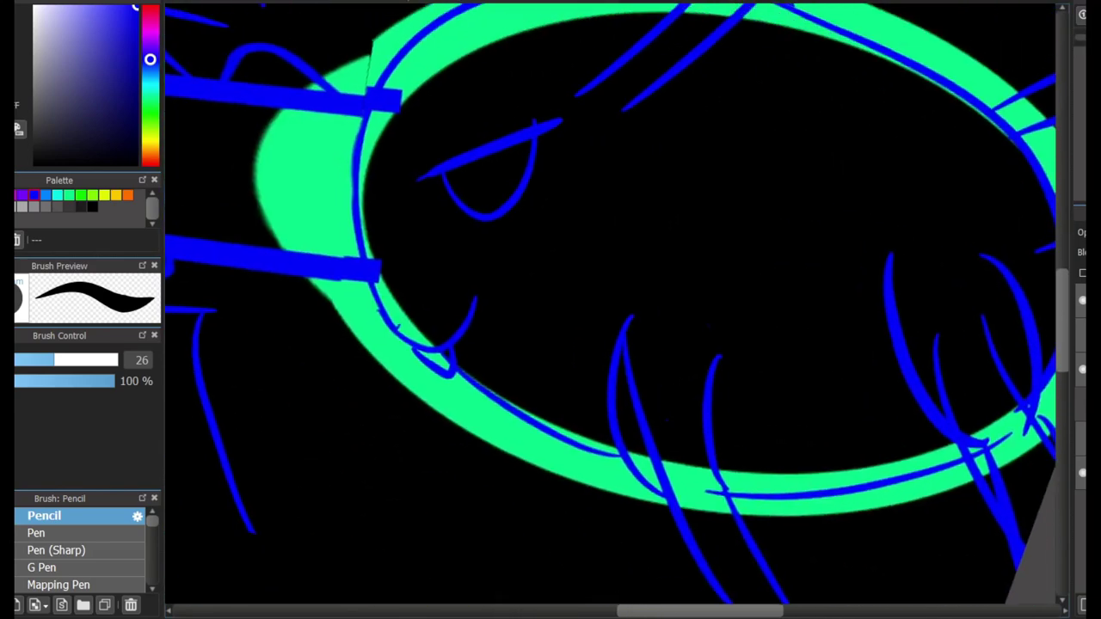
Step: Erase the overlapping body lines inside the unbent arm and the first leg with the Pen eraser at size 35
key("e")
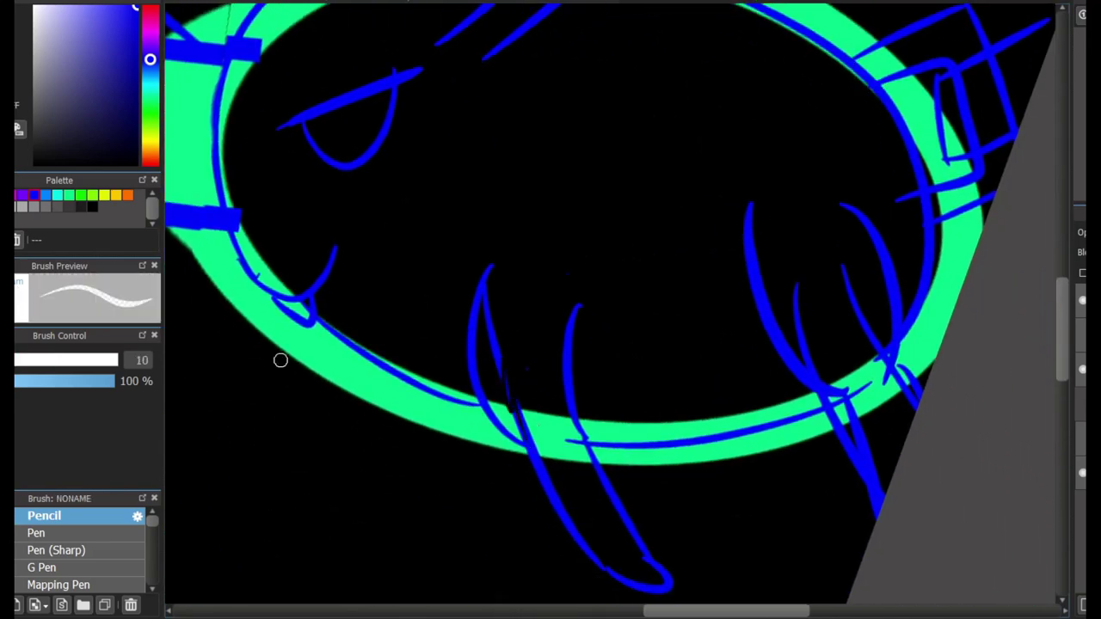
key("Up")
key("Down")
key("Down")
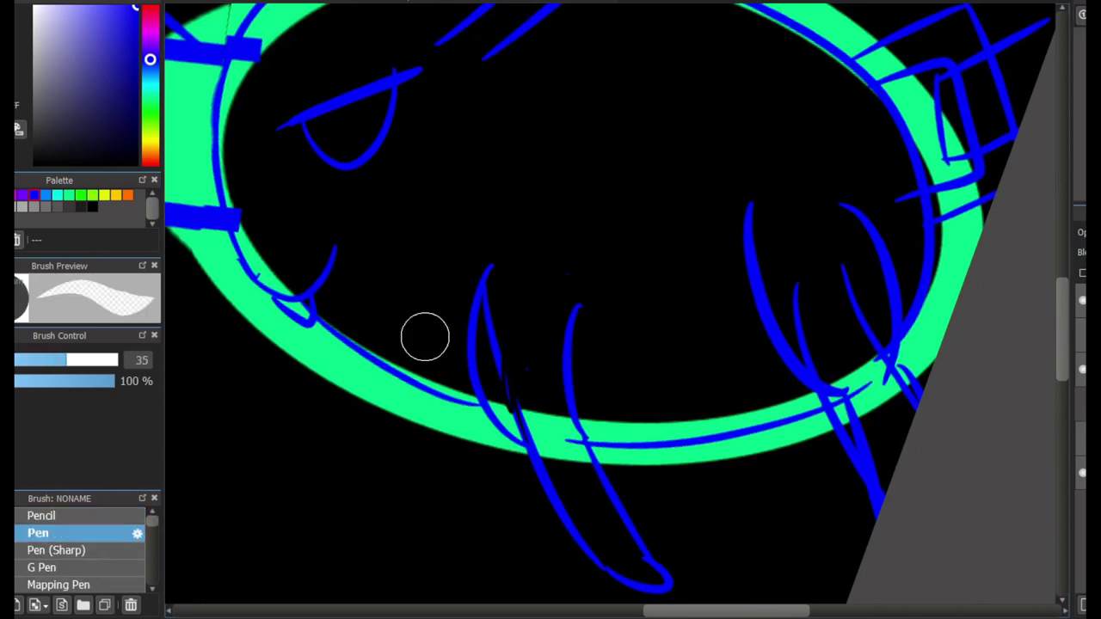
mouse_move(490, 314)
left_mouse_down()
mouse_move(524, 418)
mouse_move(585, 477)
left_mouse_up()
mouse_move(835, 388)
left_mouse_down()
mouse_move(860, 490)
mouse_move(813, 325)
mouse_move(862, 367)
mouse_move(855, 386)
mouse_move(912, 404)
left_mouse_up()
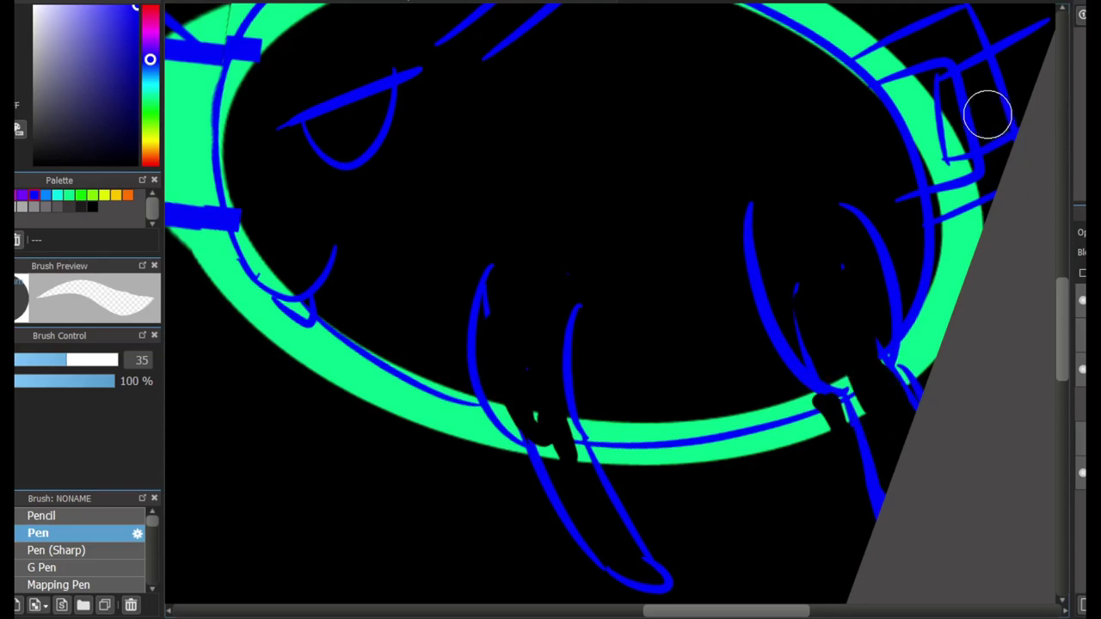
Step: Erase the body outline and green guide where they cross the inside of the bent arm
key("minus")
key("minus")
key("minus")
key("minus")
key("minus")
key("minus")
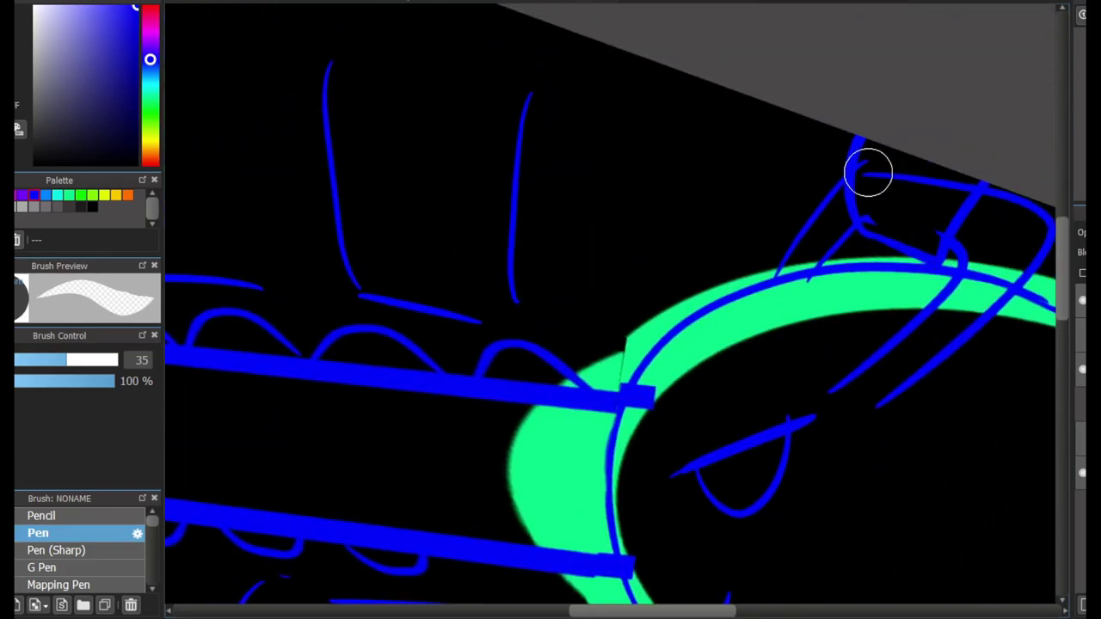
scroll(541, 452, "down", 3)
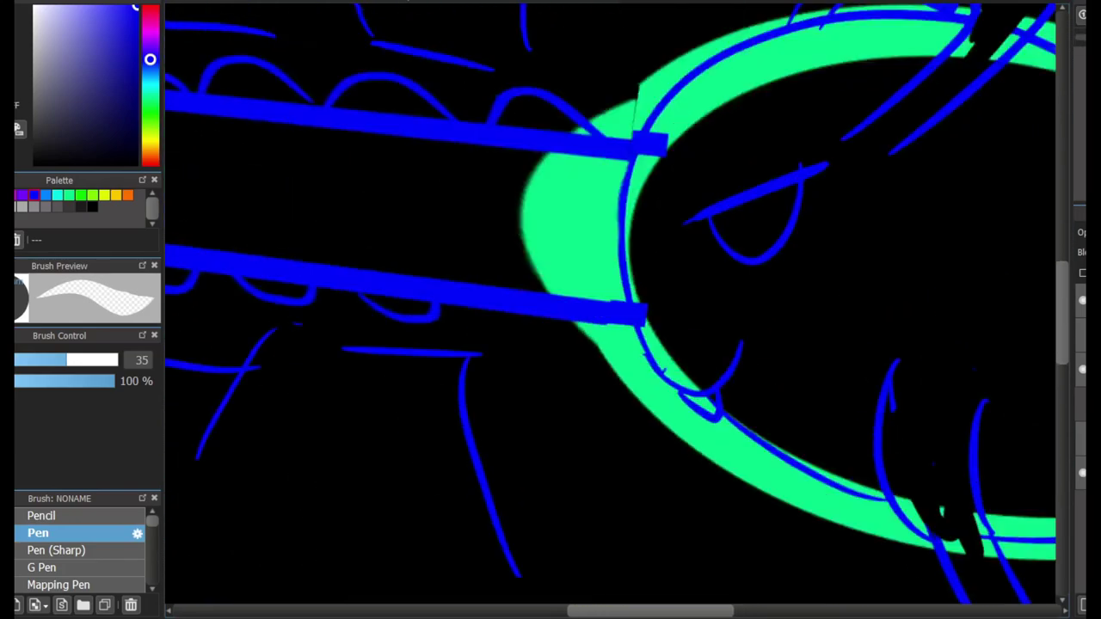
key("minus")
key("minus")
key("minus")
key("minus")
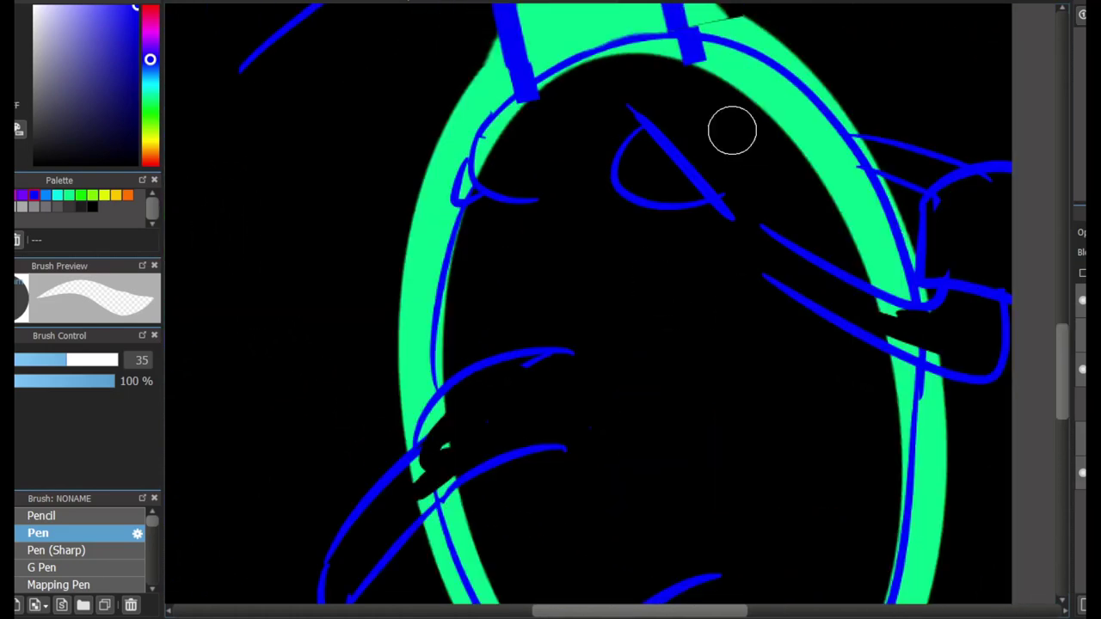
Step: Fade the sketch and guides, and set up Pen (Sharp) at size 17 in white for inking
key("minus")
key("minus")
left_click(37, 533)
key("plus")
key("plus")
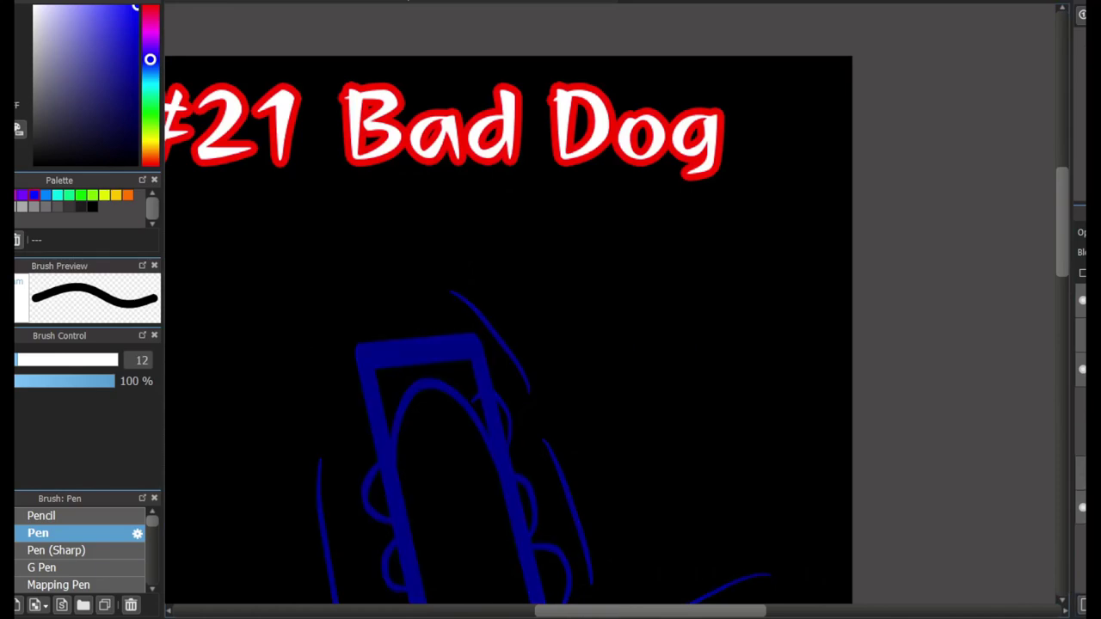
key("x")
left_click(55, 550)
mouse_move(761, 116)
left_mouse_down()
mouse_move(787, 176)
mouse_move(802, 166)
left_mouse_up()
key("ctrl+z")
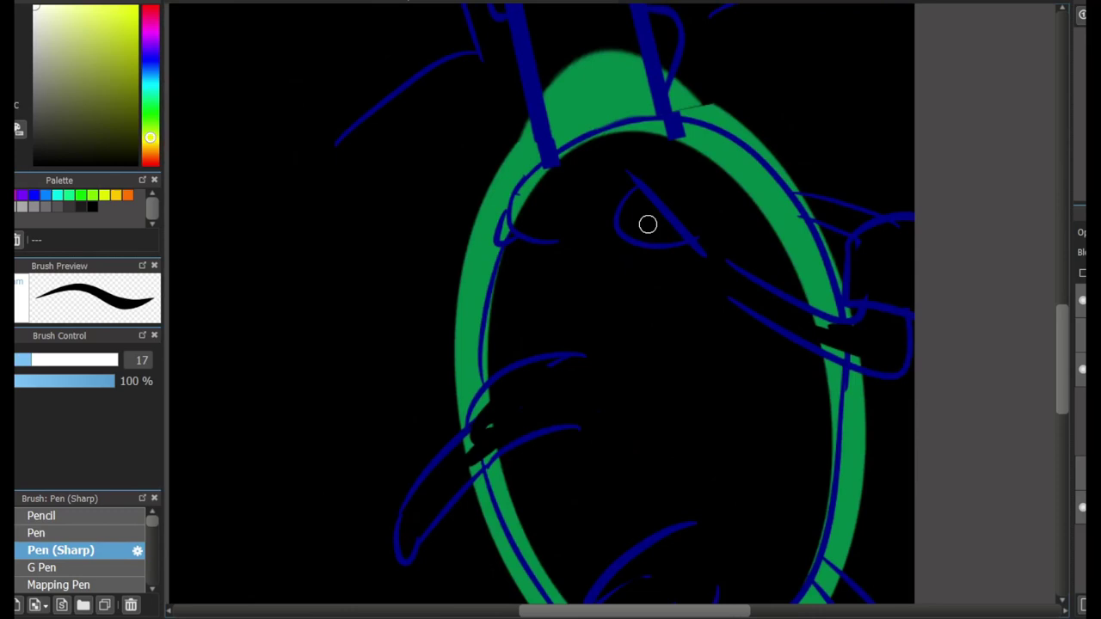
Step: Ink the eye in white with a tapered slanted lid and a rounded lower curve
scroll(646, 223, "up", 2)
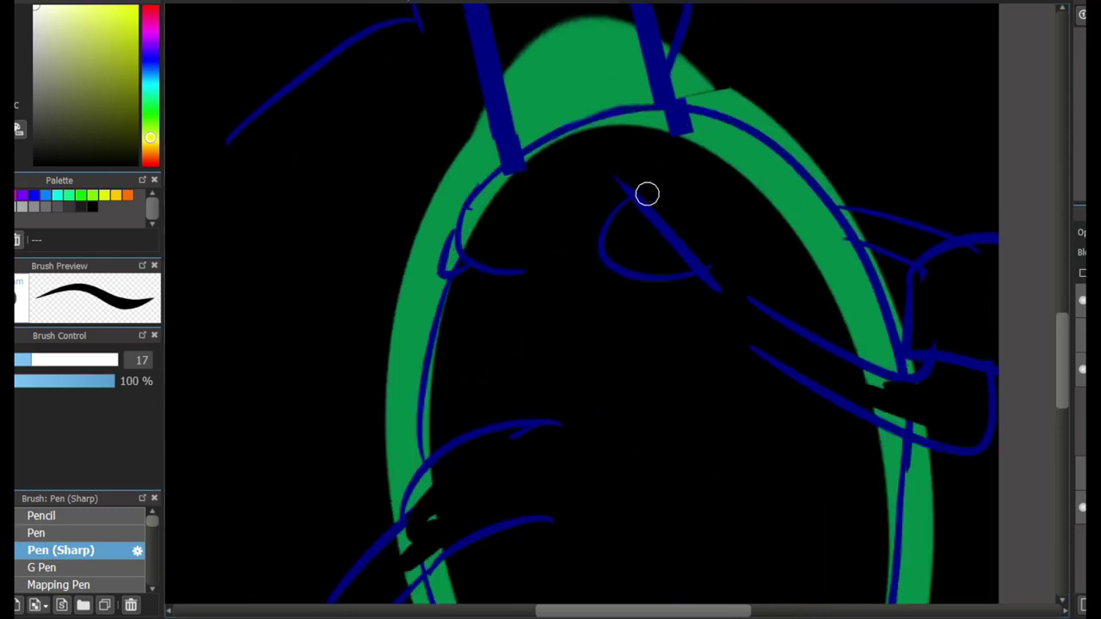
left_click_drag(613, 186, 750, 345)
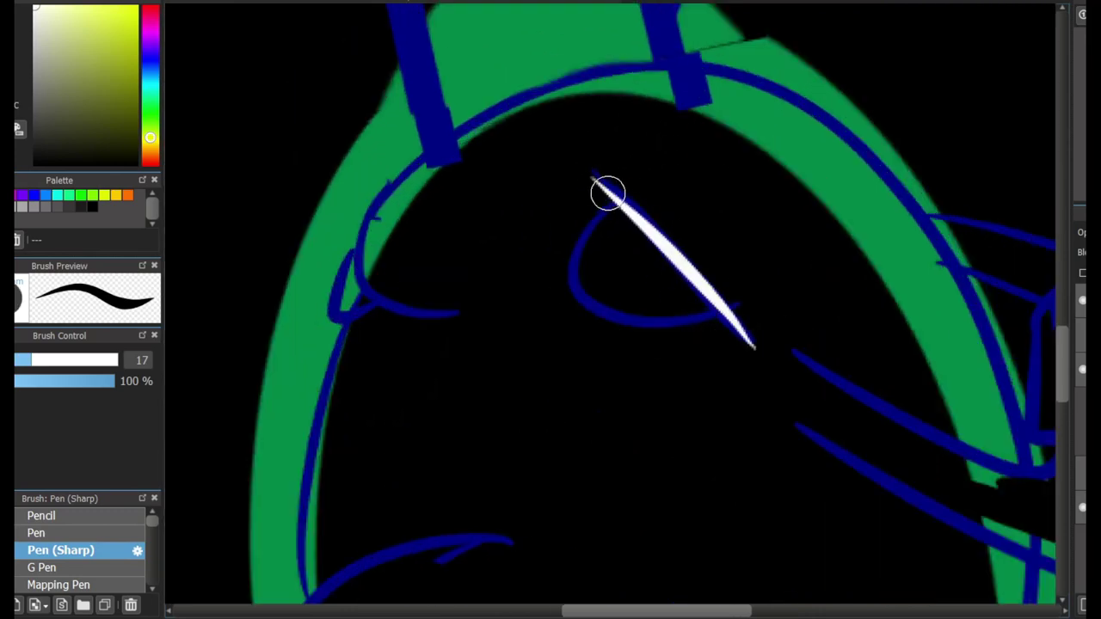
left_click_drag(607, 191, 679, 322)
Step: Ink the bent arm in white, with a rounded fist, two curved finger lines and the forearm's outline
scroll(692, 519, "right", 2)
scroll(552, 380, "right", 4)
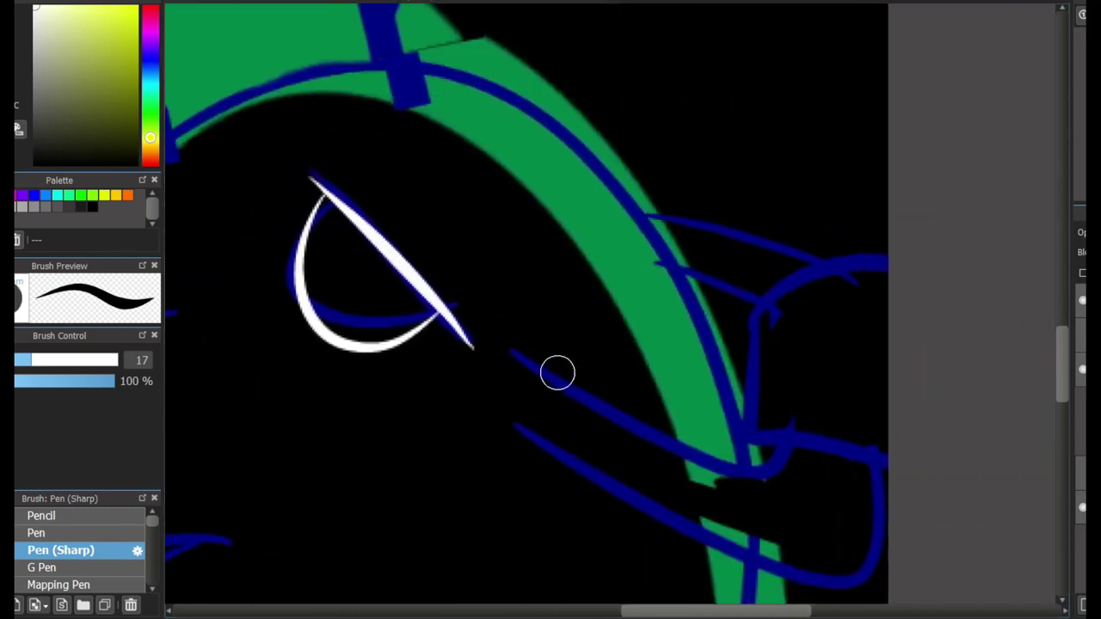
left_click_drag(541, 385, 815, 582)
key("ctrl+z")
left_click_drag(766, 447, 938, 456)
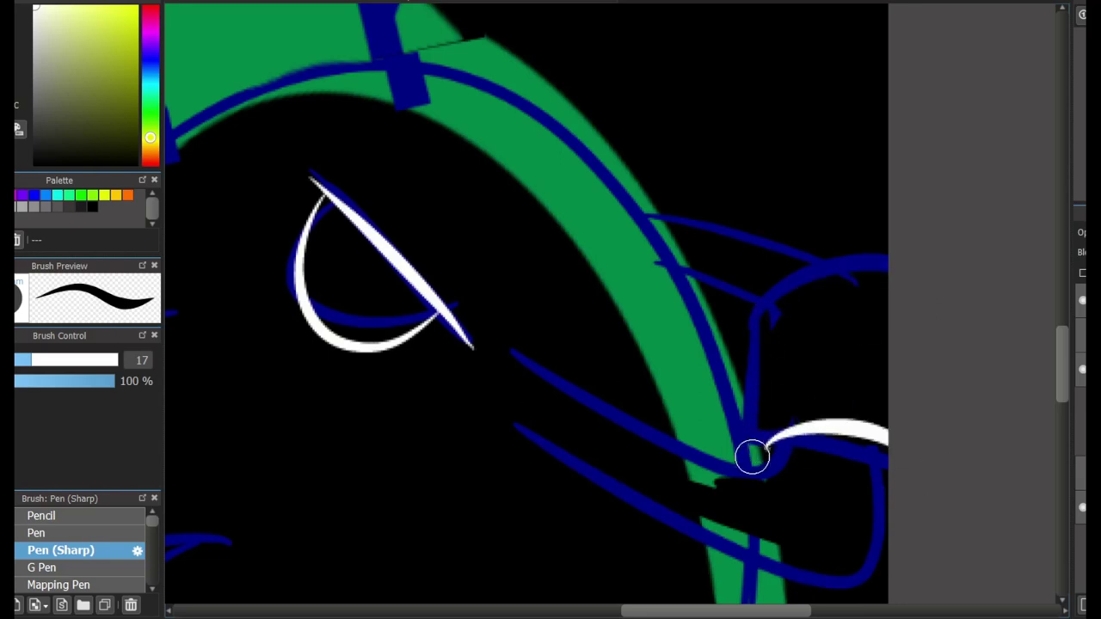
left_click_drag(752, 457, 903, 285)
left_click_drag(753, 355, 845, 325)
left_click_drag(759, 404, 872, 387)
key("ctrl+z")
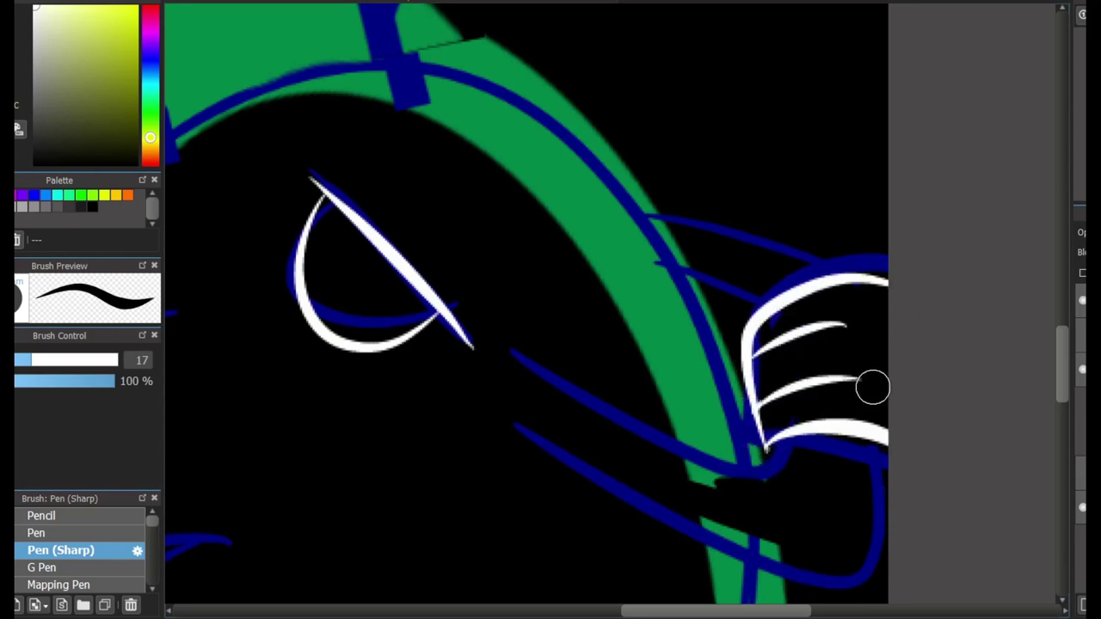
mouse_move(768, 446)
left_mouse_down()
mouse_move(656, 438)
mouse_move(560, 450)
mouse_move(883, 481)
mouse_move(770, 447)
left_mouse_up()
scroll(776, 467, "up", 2)
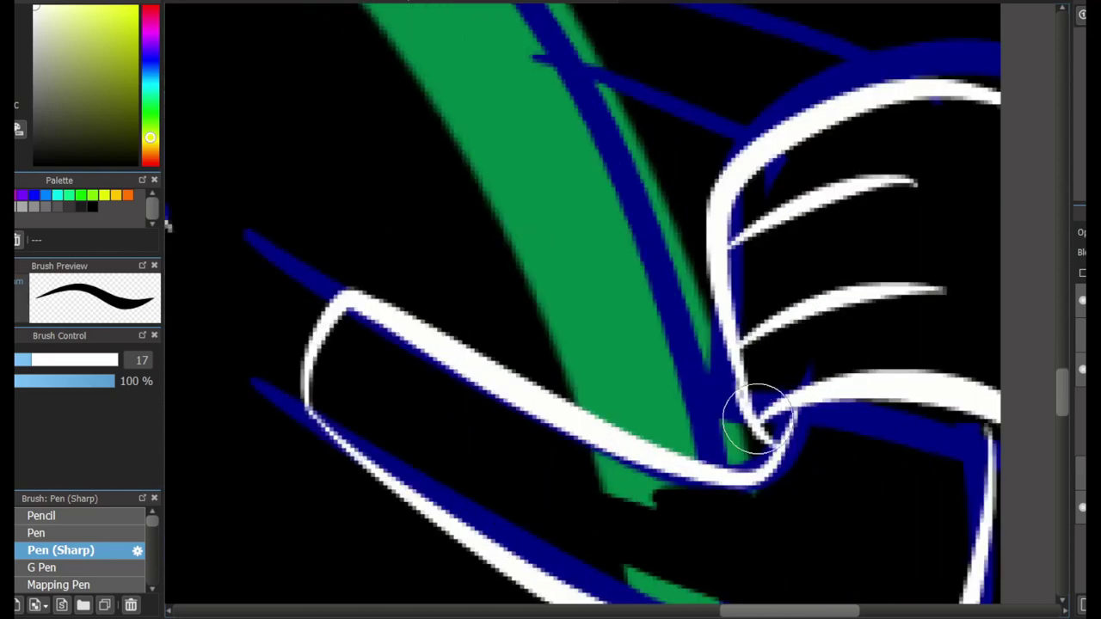
scroll(985, 413, "down", 3)
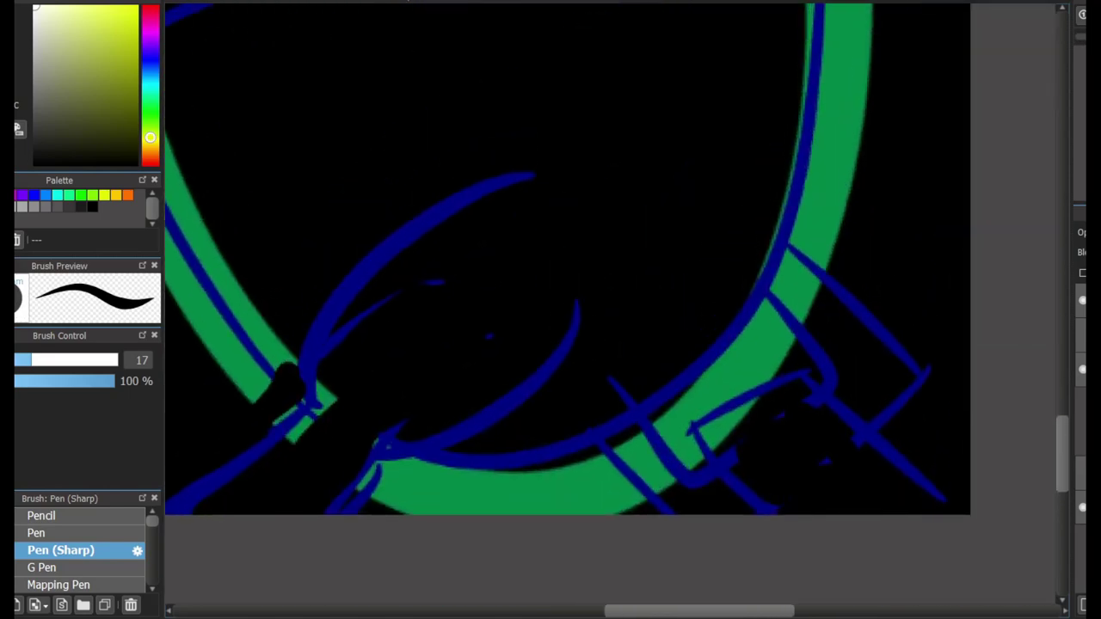
scroll(568, 258, "down", 2)
scroll(567, 258, "left", 3)
mouse_move(779, 371)
left_mouse_down()
mouse_move(816, 433)
mouse_move(854, 388)
left_mouse_up()
key("ctrl+z")
key("ctrl+z")
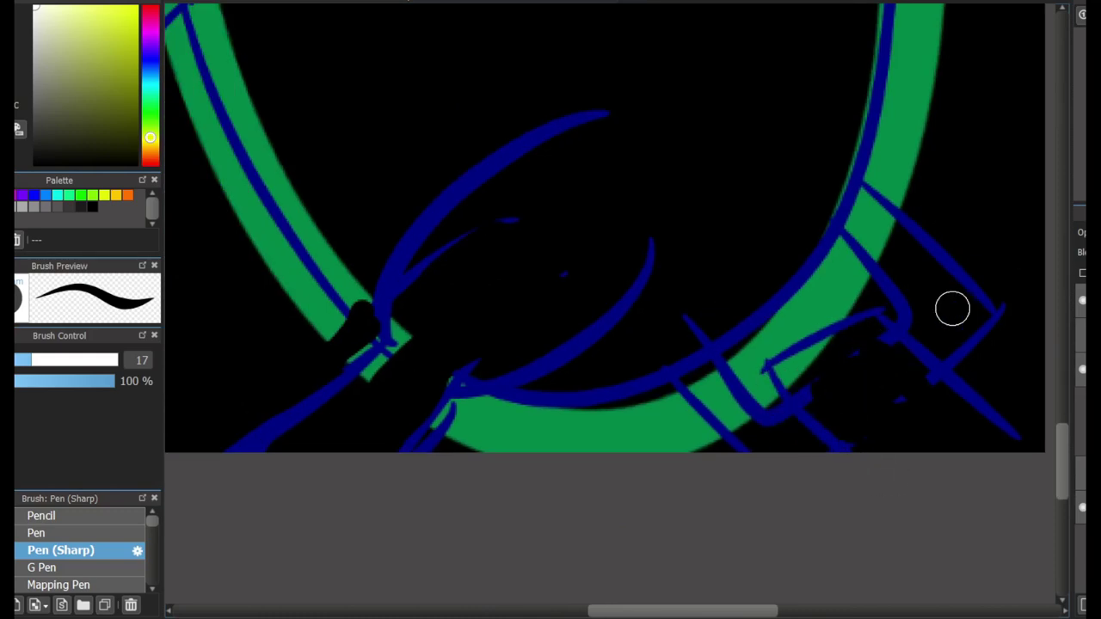
Step: Ink the lower fist in white, with its rounded knuckle outline, two curved finger lines and the wrist edge
scroll(789, 375, "right", 4)
mouse_move(658, 365)
left_mouse_down()
mouse_move(660, 393)
mouse_move(791, 486)
left_mouse_up()
mouse_move(673, 408)
left_mouse_down()
mouse_move(631, 507)
mouse_move(651, 437)
left_mouse_up()
key("ctrl+z")
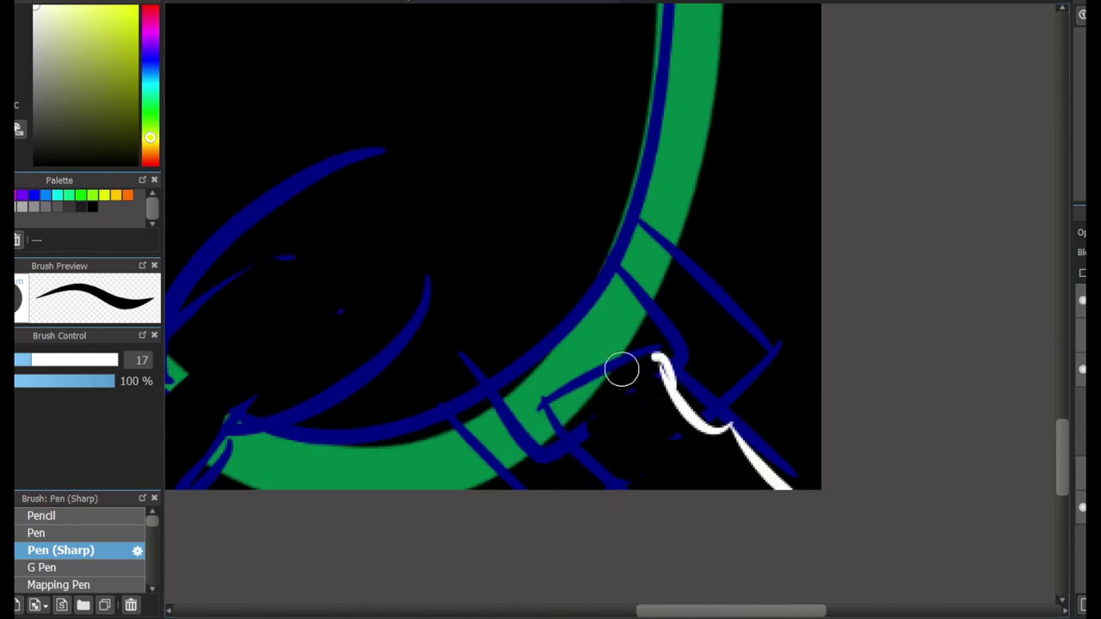
mouse_move(635, 364)
left_mouse_down()
mouse_move(568, 516)
mouse_move(560, 408)
mouse_move(585, 455)
mouse_move(676, 467)
left_mouse_up()
key("ctrl+z")
key("ctrl+z")
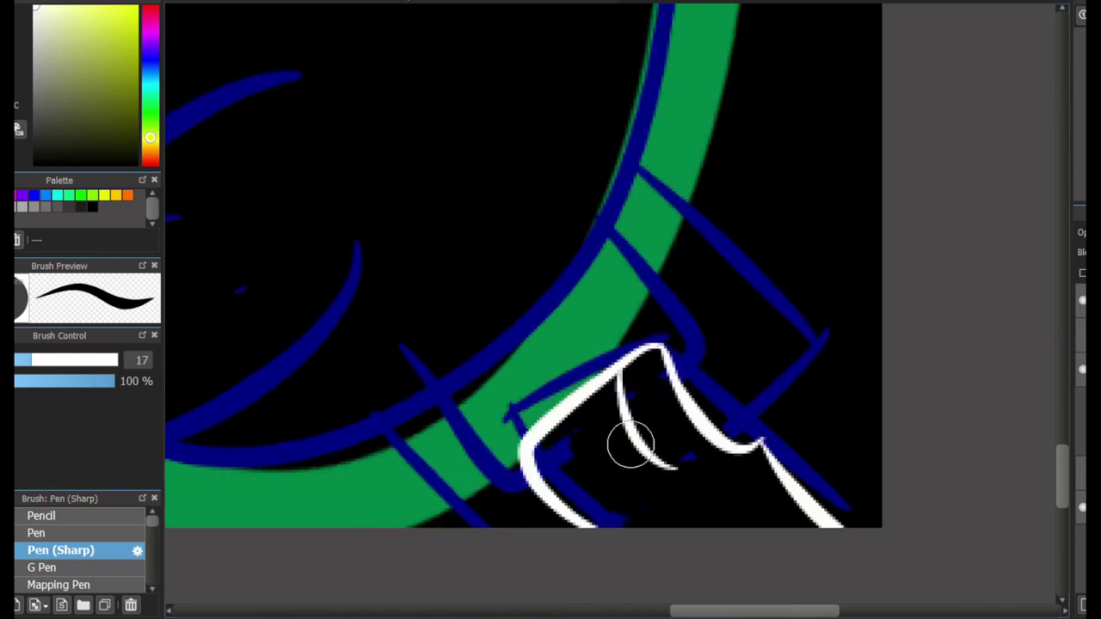
left_click_drag(574, 410, 641, 503)
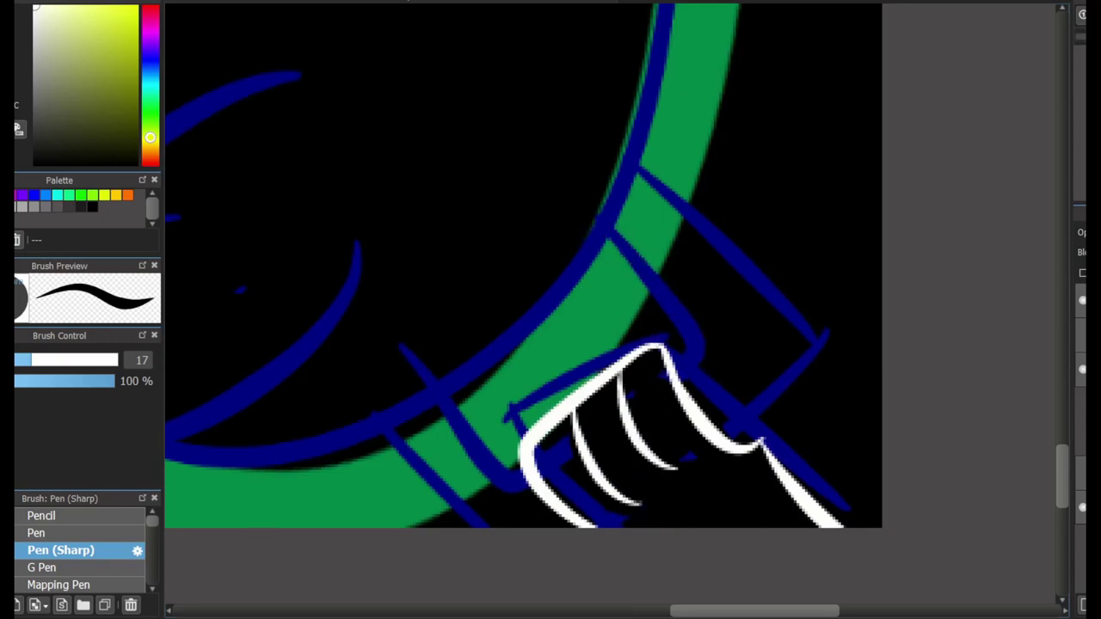
Step: Ink the drooping arm in red, with a rounded tip and two curved lines reaching into the body
scroll(601, 238, "up", 4)
scroll(869, 310, "down", 5)
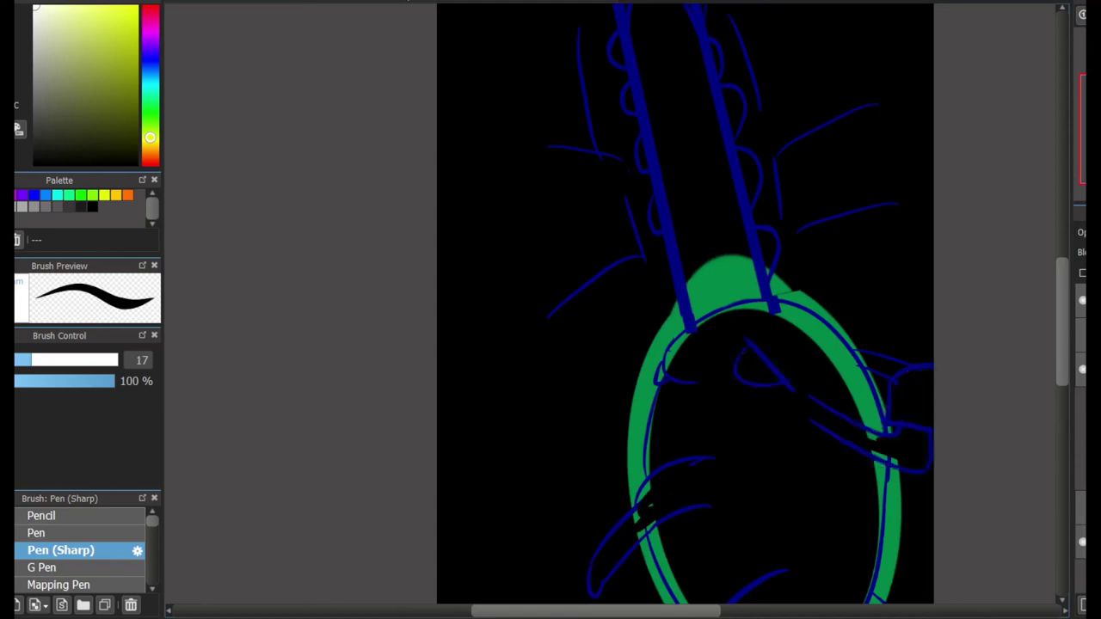
scroll(727, 411, "up", 3)
left_click_drag(741, 417, 444, 325)
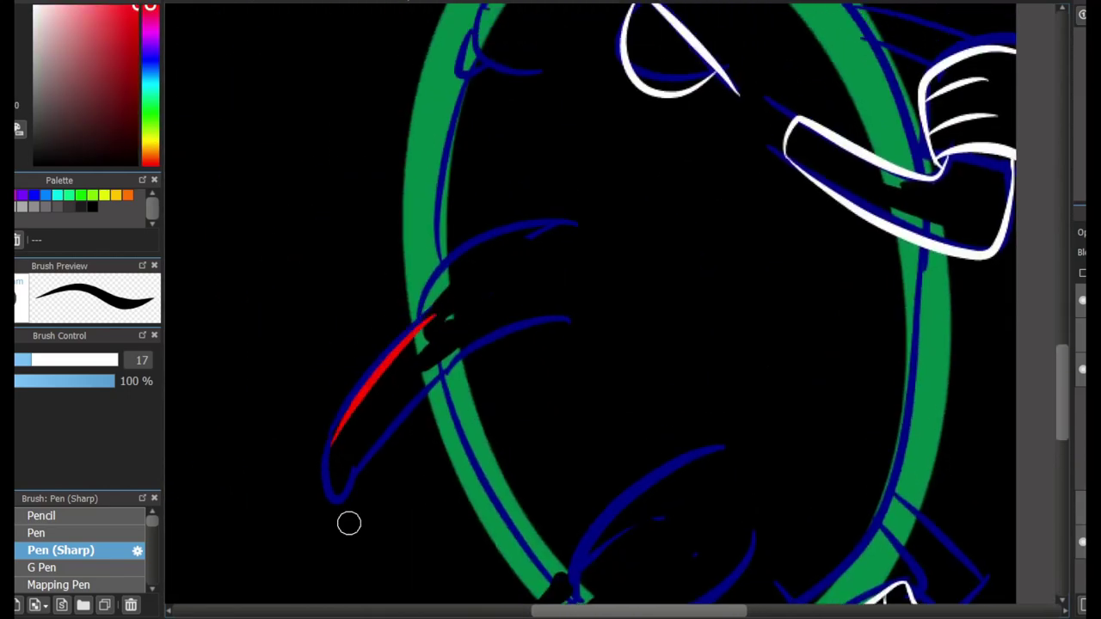
scroll(348, 523, "up", 2)
left_click_drag(320, 397, 397, 406)
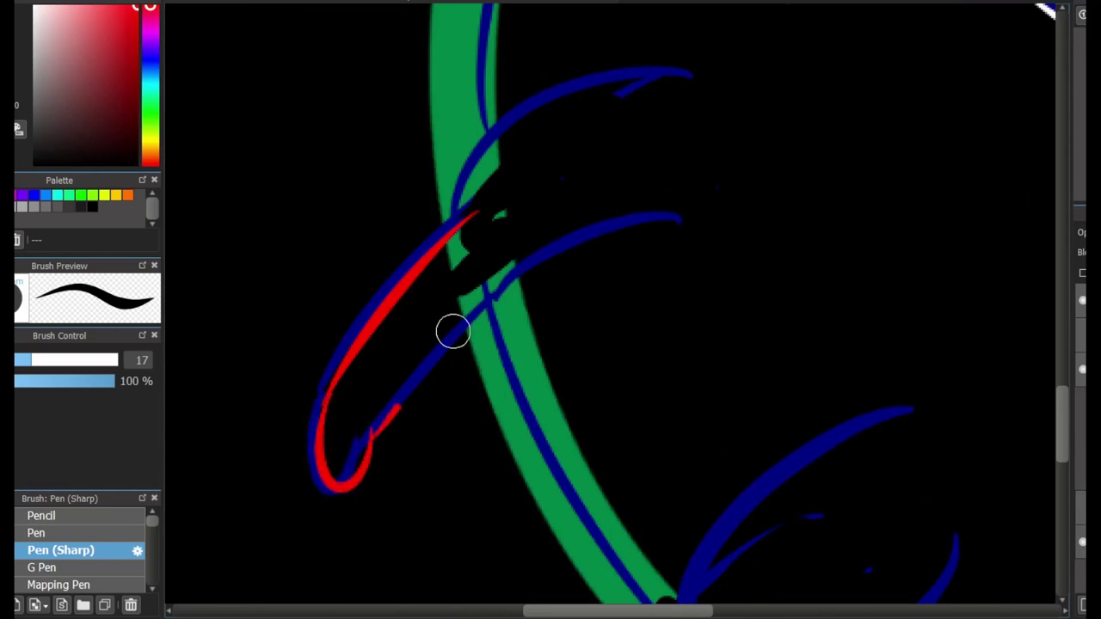
mouse_move(453, 331)
left_mouse_down()
mouse_move(645, 227)
mouse_move(674, 226)
left_mouse_up()
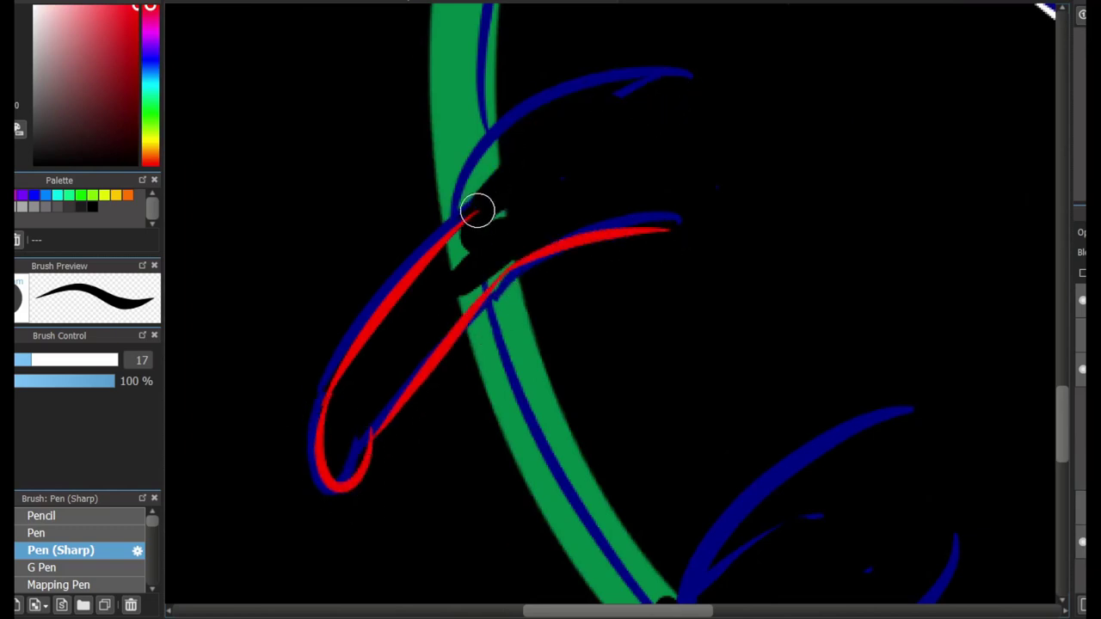
left_click_drag(477, 211, 699, 116)
Step: Ink the bent leg in red, with a large thigh curve, a lower thigh curve and both shin edges
mouse_move(911, 410)
left_mouse_down()
mouse_move(801, 151)
mouse_move(602, 324)
mouse_move(563, 396)
left_mouse_up()
key("ctrl+z")
mouse_move(802, 152)
left_mouse_down()
mouse_move(593, 373)
mouse_move(443, 488)
left_mouse_up()
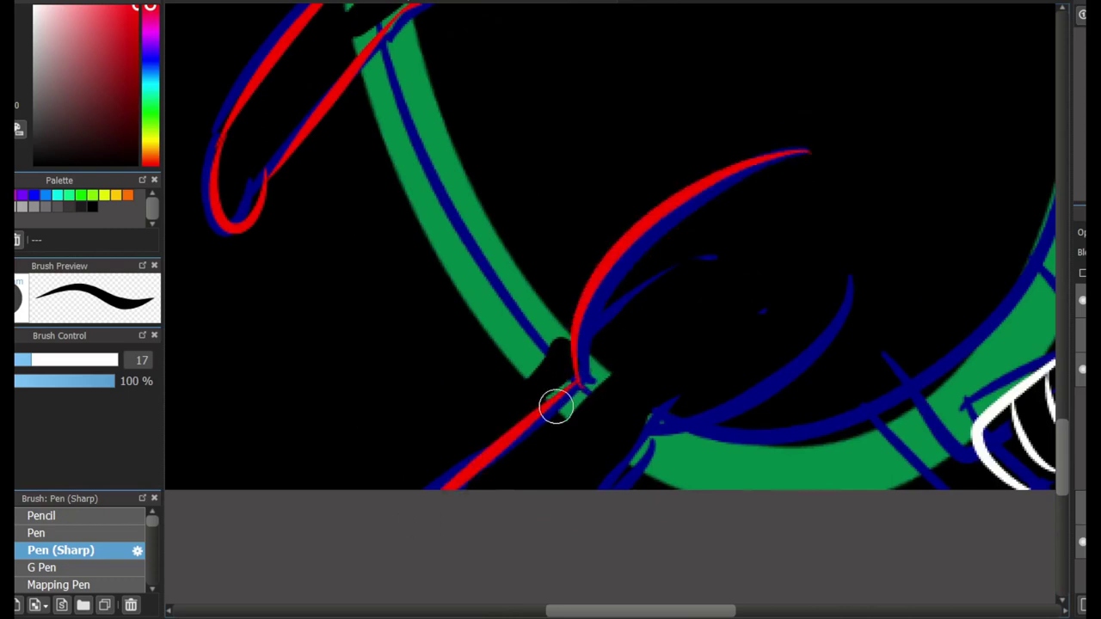
key("ctrl+z")
left_click_drag(582, 379, 417, 491)
left_click_drag(634, 425, 822, 332)
key("ctrl+z")
mouse_move(848, 262)
left_mouse_down()
mouse_move(783, 386)
mouse_move(637, 508)
left_mouse_up()
key("ctrl+z")
mouse_move(653, 420)
left_mouse_down()
mouse_move(585, 490)
mouse_move(862, 300)
mouse_move(638, 443)
left_mouse_up()
key("ctrl+z")
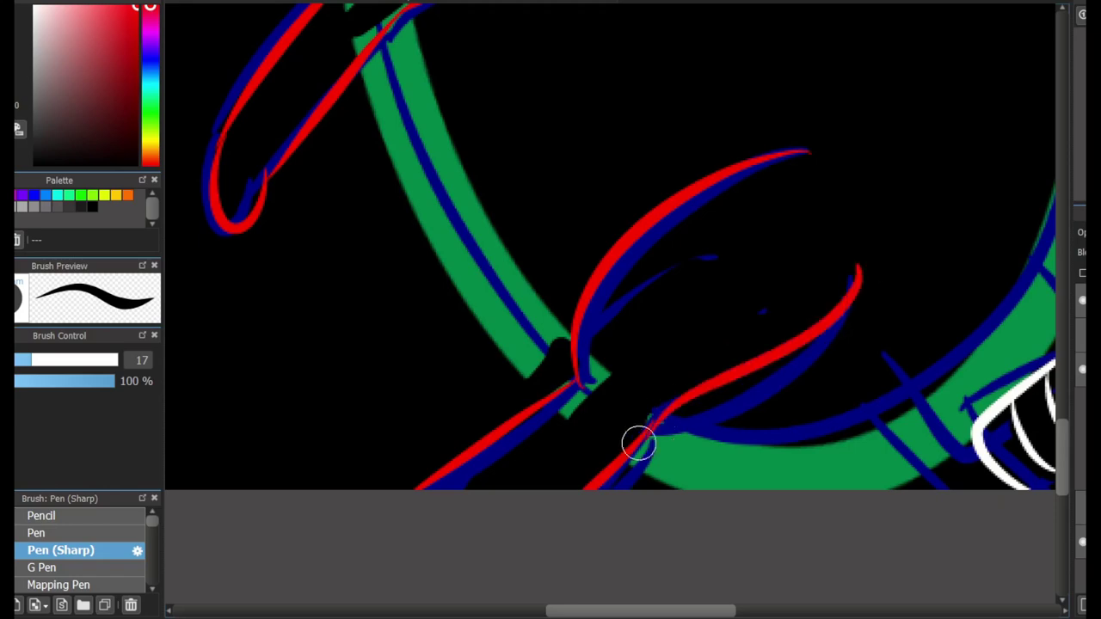
Step: Draw a red curve inside the eye, from its outer edge up to the slanted lid
scroll(685, 307, "up", 5)
scroll(685, 307, "up", 3)
left_click_drag(537, 96, 543, 220)
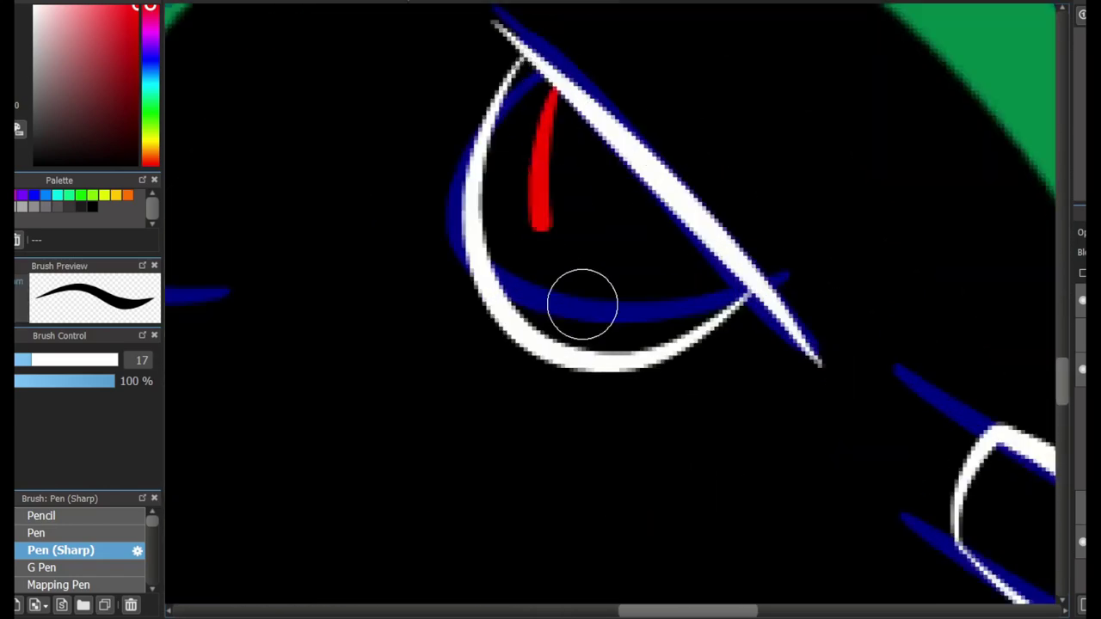
key("ctrl+z")
left_click_drag(484, 192, 659, 216)
key("ctrl+z")
left_click_drag(491, 246, 651, 226)
scroll(651, 227, "down", 3)
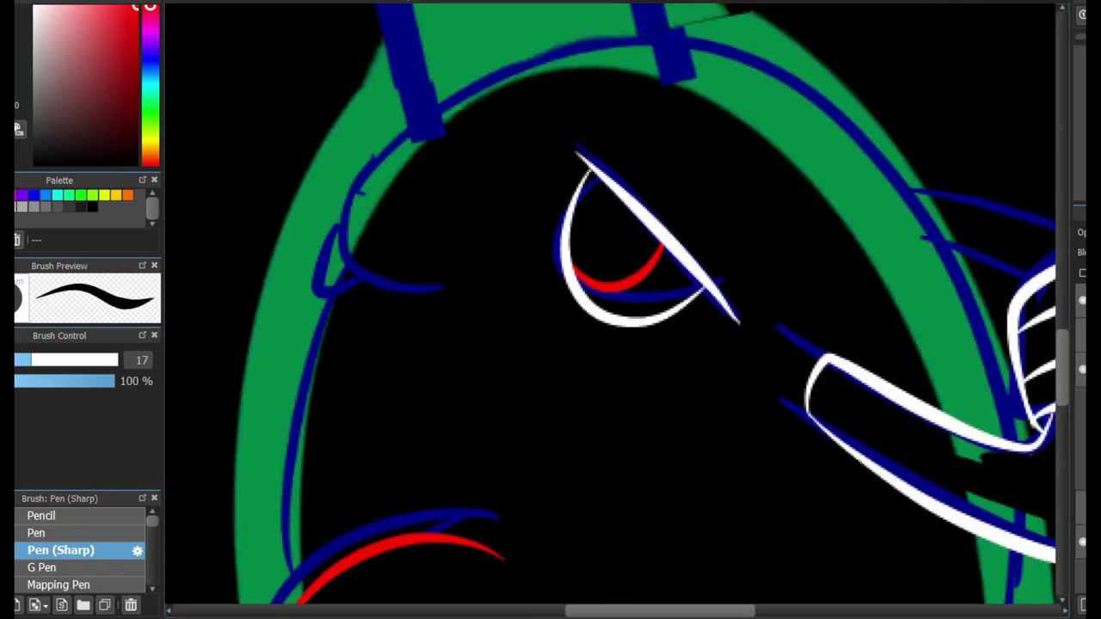
Step: Ink the head outline in red, from the short mouth curve over the top and down to the bent arm
scroll(651, 226, "up", 1)
scroll(610, 310, "down", 2)
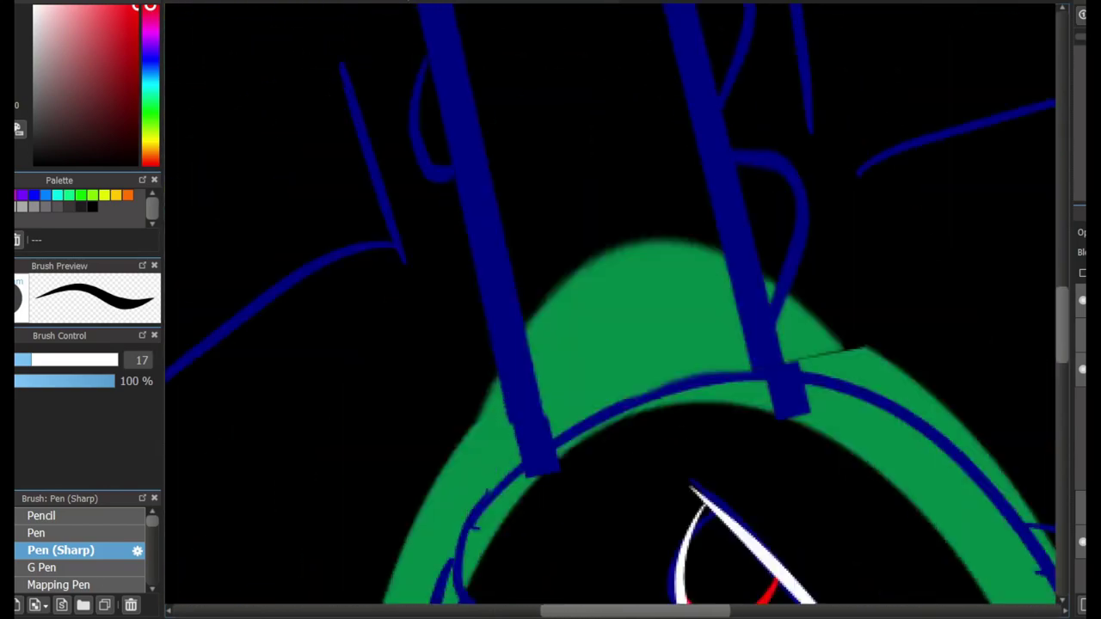
scroll(611, 309, "up", 2)
scroll(401, 273, "down", 2)
mouse_move(401, 273)
left_mouse_down()
mouse_move(628, 25)
mouse_move(943, 467)
left_mouse_up()
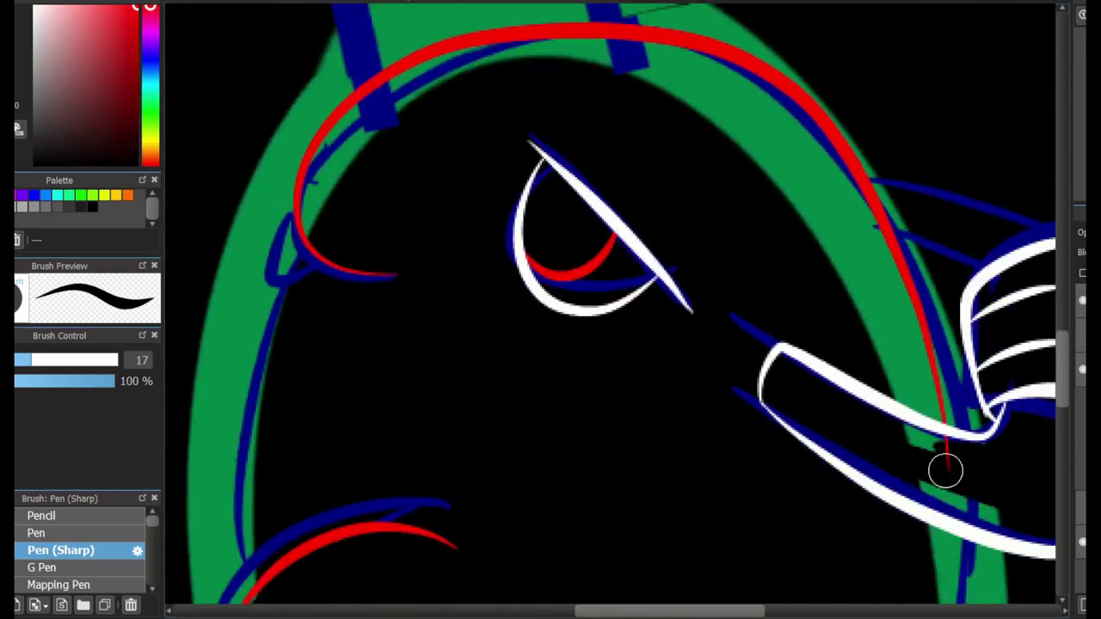
key("ctrl+z")
scroll(329, 282, "up", 2)
mouse_move(329, 283)
left_mouse_down()
mouse_move(951, 445)
mouse_move(946, 498)
left_mouse_up()
key("ctrl+z")
mouse_move(391, 278)
left_mouse_down()
mouse_move(474, 40)
mouse_move(945, 486)
left_mouse_up()
Step: Ink the body's outer side in red, from below the bent arm around to the underside near the leg
scroll(874, 448, "down", 2)
scroll(799, 49, "down", 3)
mouse_move(799, 49)
left_mouse_down()
mouse_move(717, 533)
mouse_move(697, 572)
left_mouse_up()
scroll(697, 572, "up", 2)
scroll(697, 572, "down", 2)
scroll(824, 61, "up", 2)
mouse_move(825, 69)
left_mouse_down()
mouse_move(686, 452)
mouse_move(659, 462)
left_mouse_up()
scroll(542, 249, "down", 2)
Step: Add a thin tapered white line above the eye's slanted lid, sloping away from the lid's upper end
key("e")
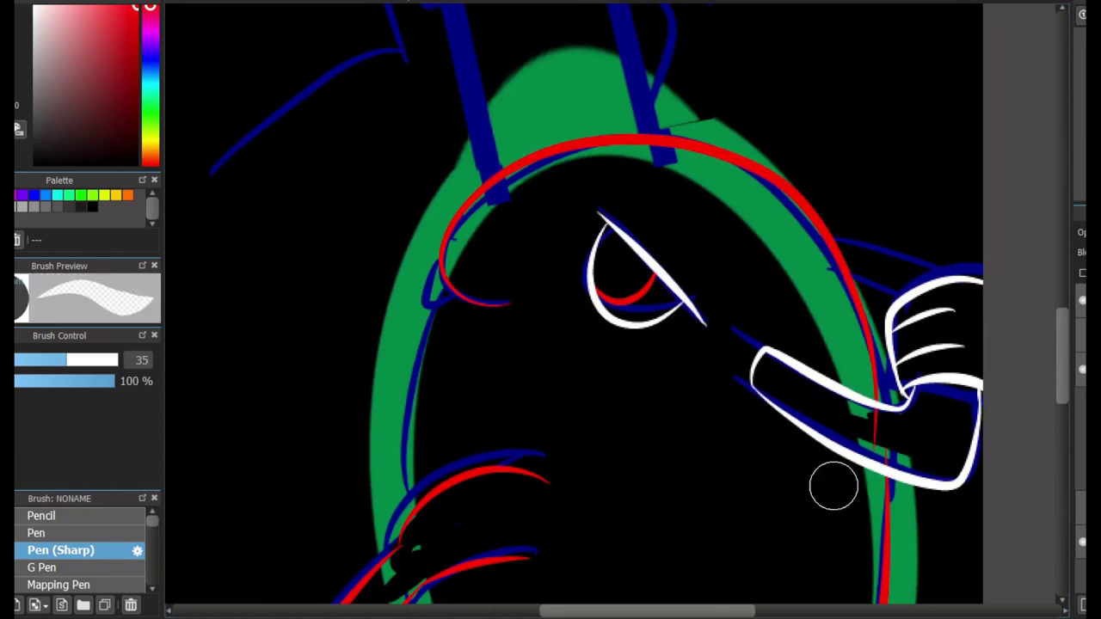
scroll(960, 439, "up", 2)
scroll(938, 373, "up", 3)
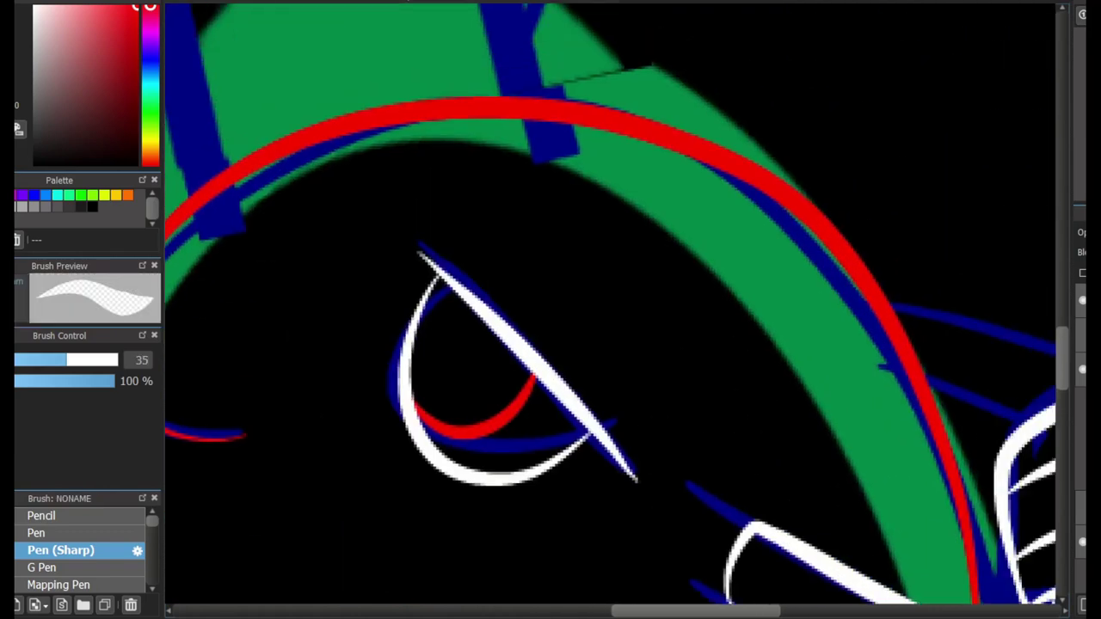
key("b")
left_click_drag(467, 254, 607, 331)
key("ctrl+z")
key("ctrl+z")
left_click_drag(451, 261, 630, 353)
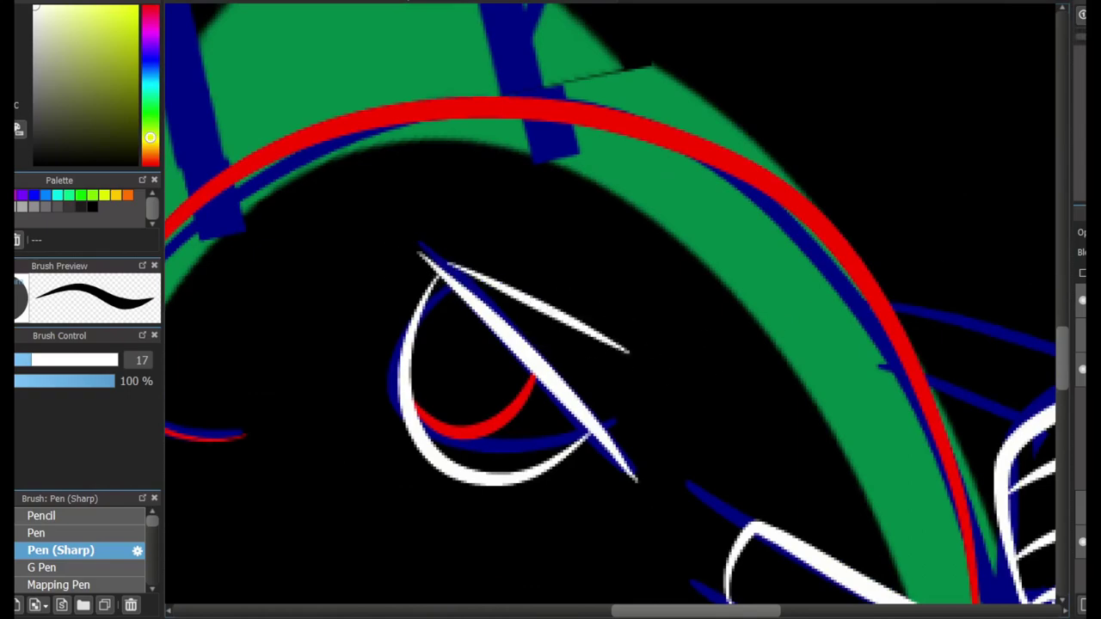
Step: Ink the chainsaw blade in white using Pen at size 6.1, with straight sides and a rounded tip over them
scroll(610, 309, "up", 5)
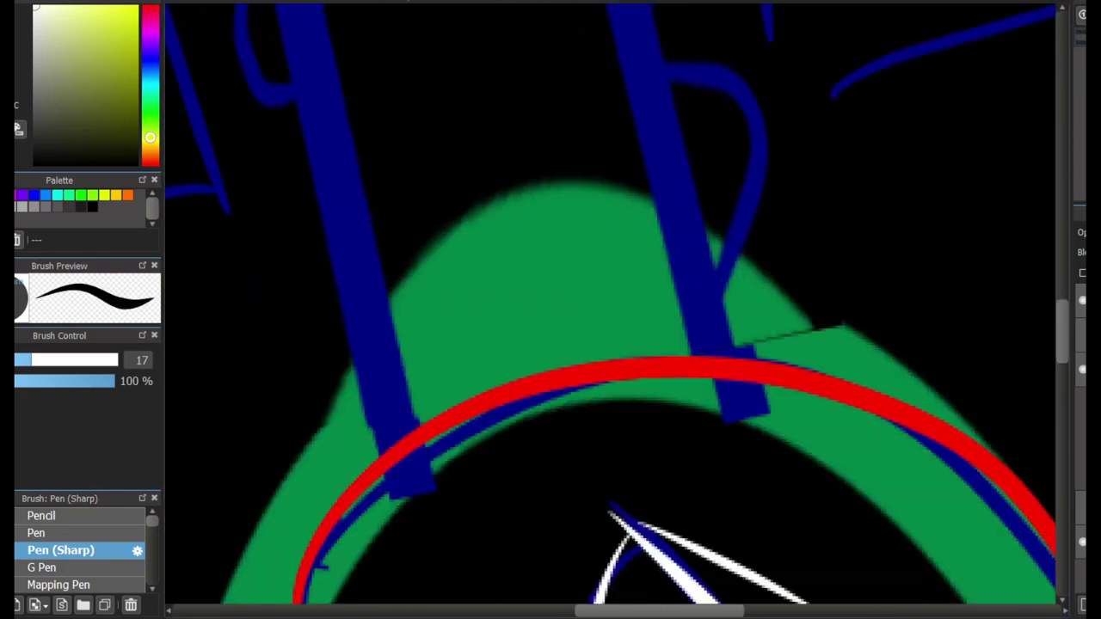
scroll(610, 310, "down", 5)
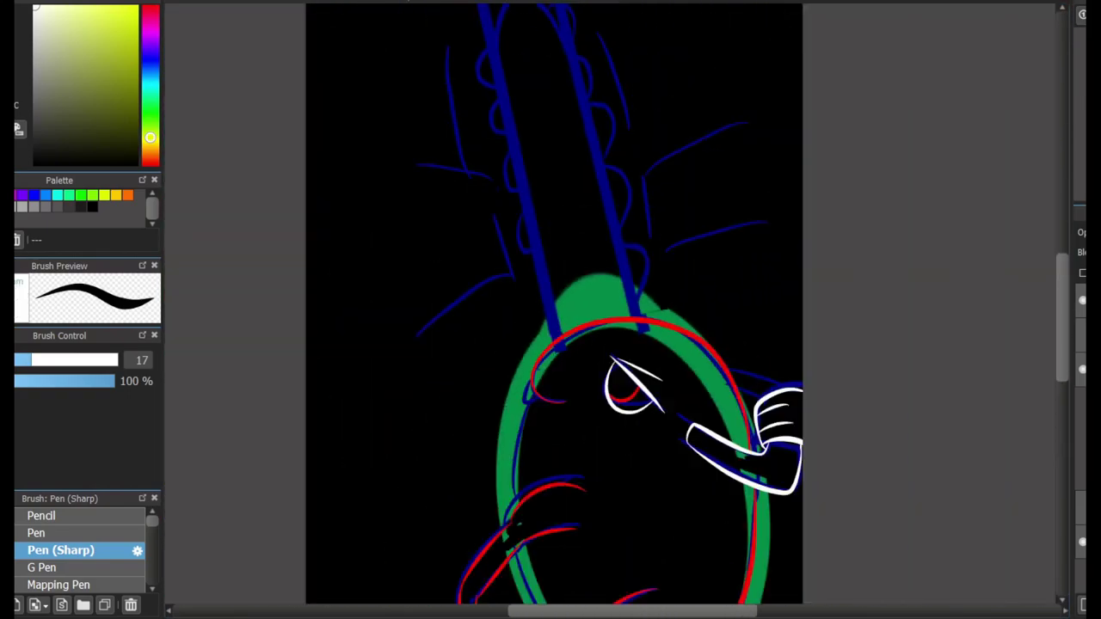
scroll(646, 504, "up", 3)
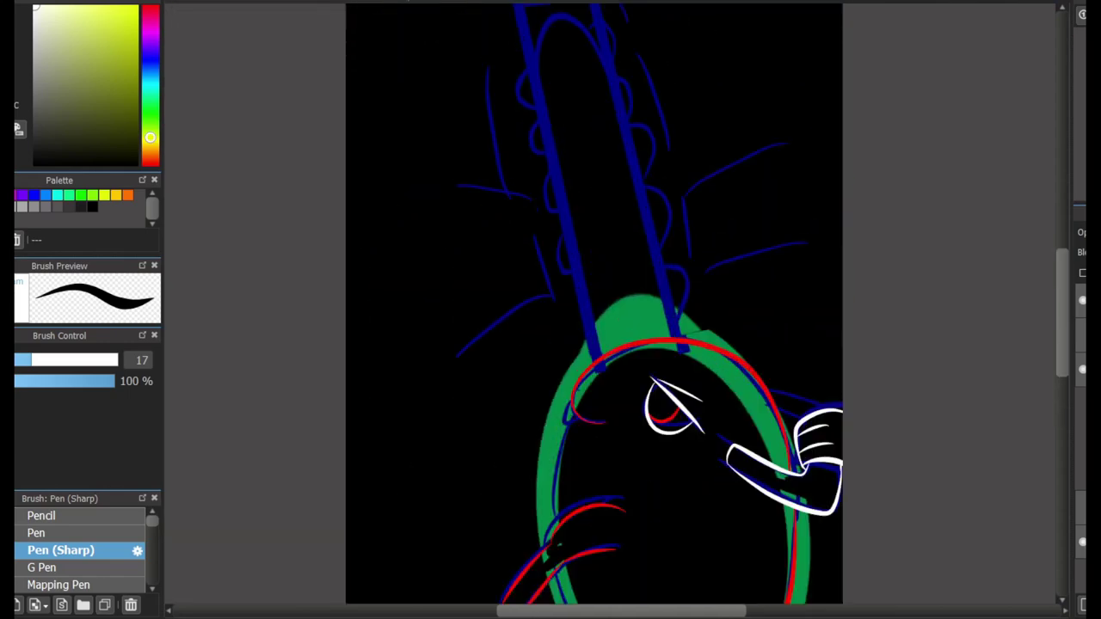
scroll(588, 226, "down", 3)
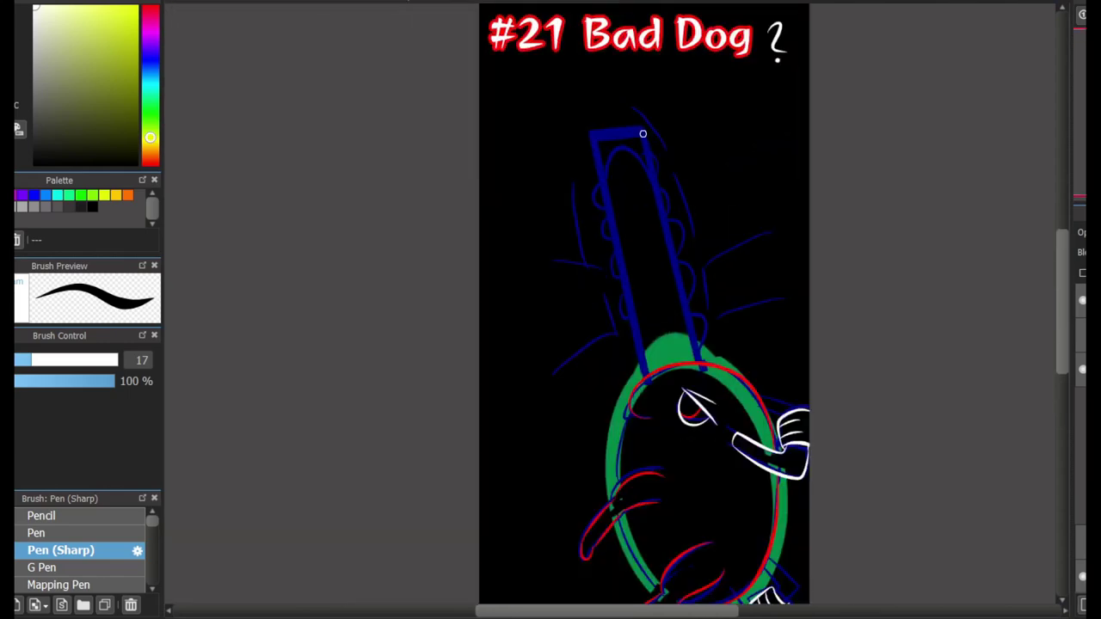
scroll(588, 226, "up", 4)
left_click(38, 533)
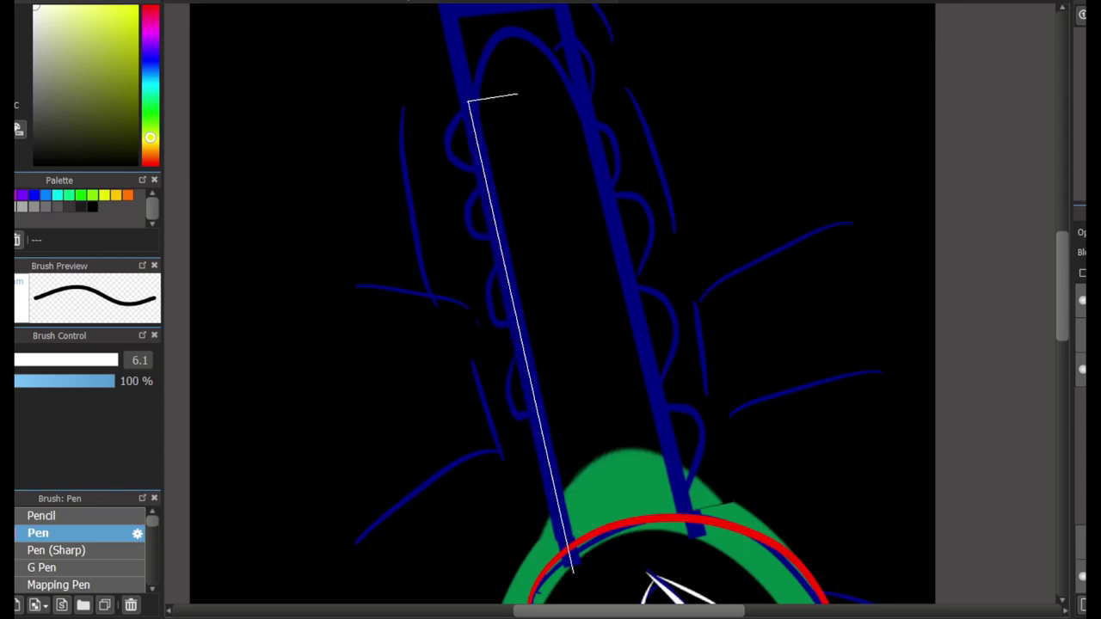
left_click(696, 547)
scroll(632, 192, "up", 3)
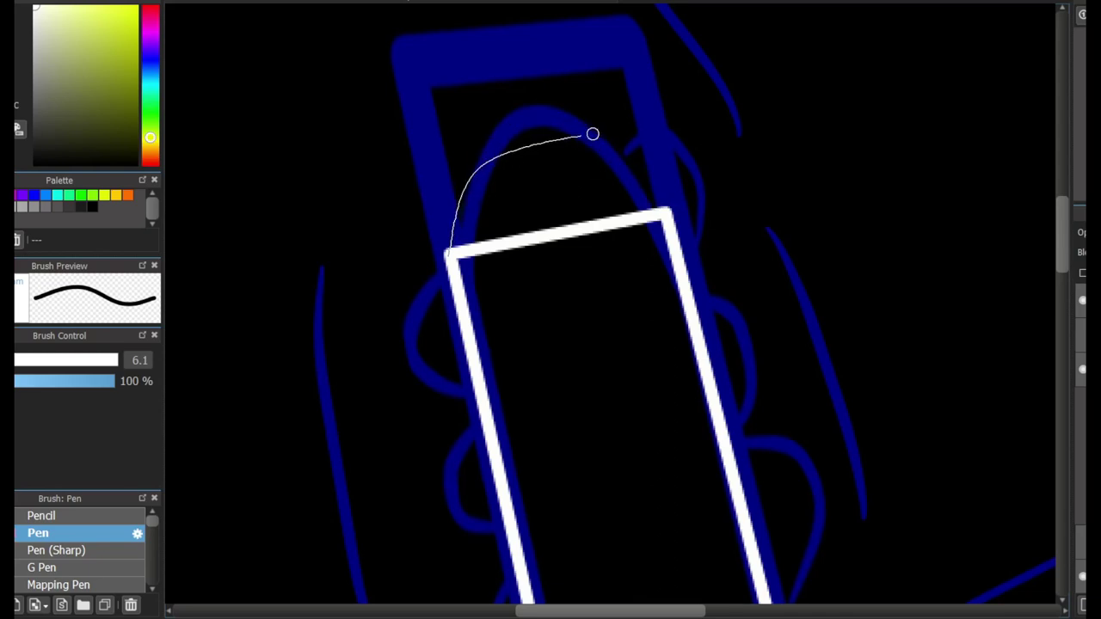
key("Return")
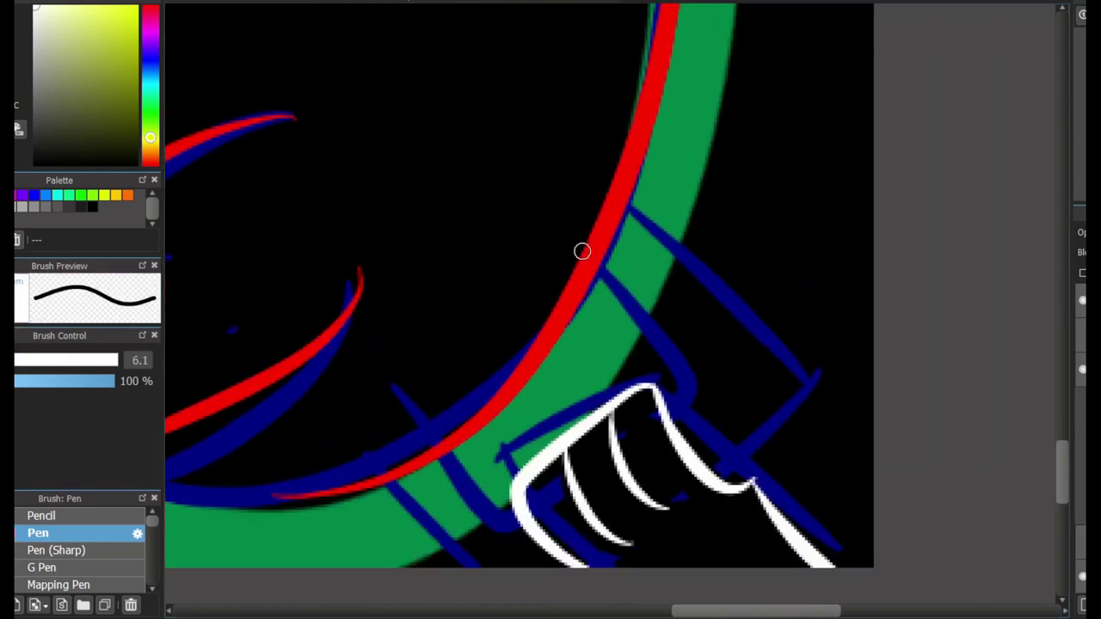
Step: Ink the angular handle around the lower fist in white with Pen (Sharp) at size 17
left_click_drag(602, 262, 649, 375)
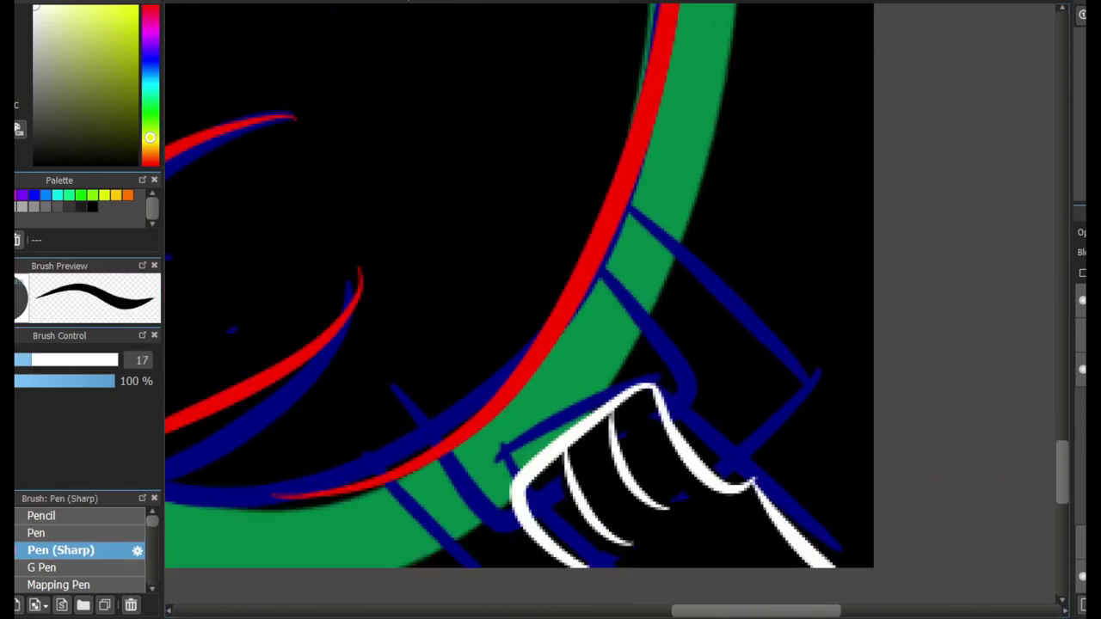
left_click_drag(598, 273, 663, 393)
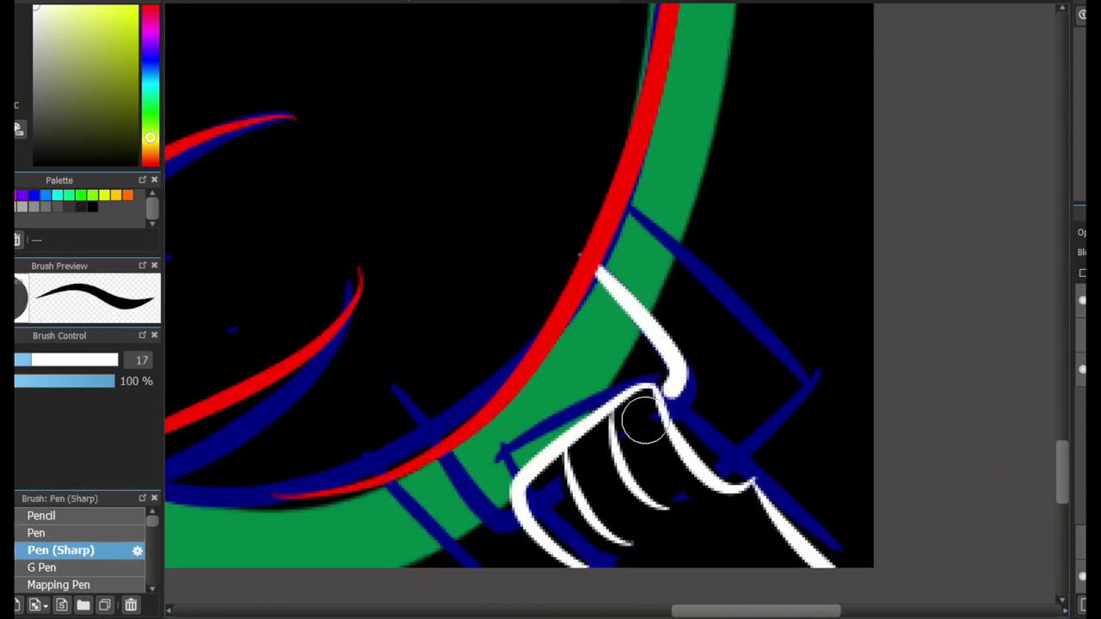
mouse_move(699, 515)
left_mouse_down()
mouse_move(815, 373)
mouse_move(633, 200)
left_mouse_up()
left_click_drag(418, 394, 507, 520)
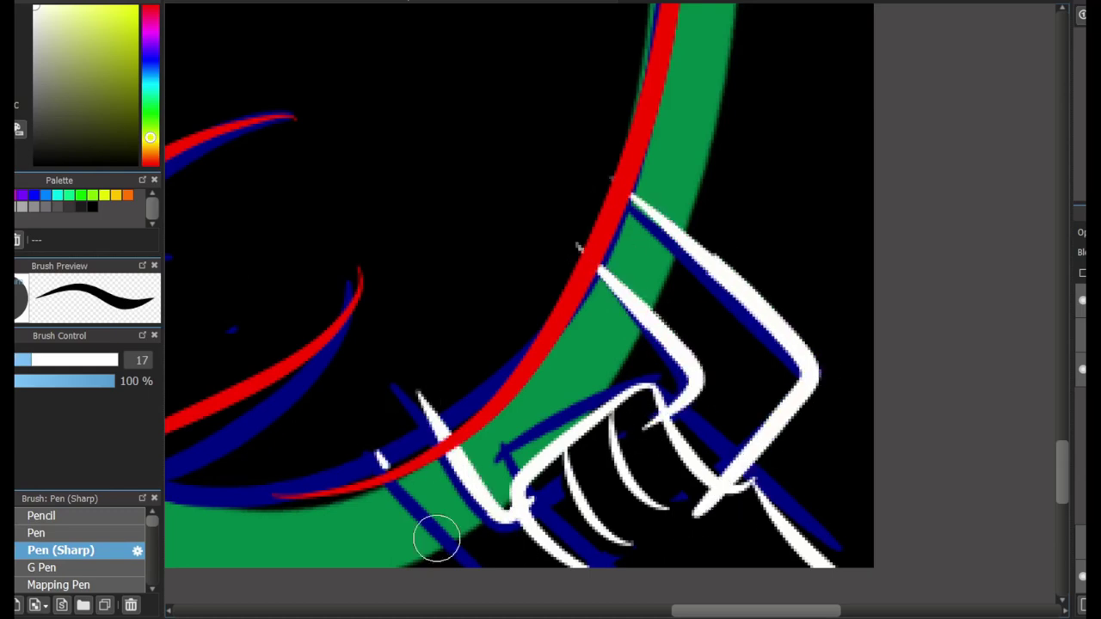
Step: Erase the handle lines where they extend inside the body outline and overlap the lower fist
key("]")
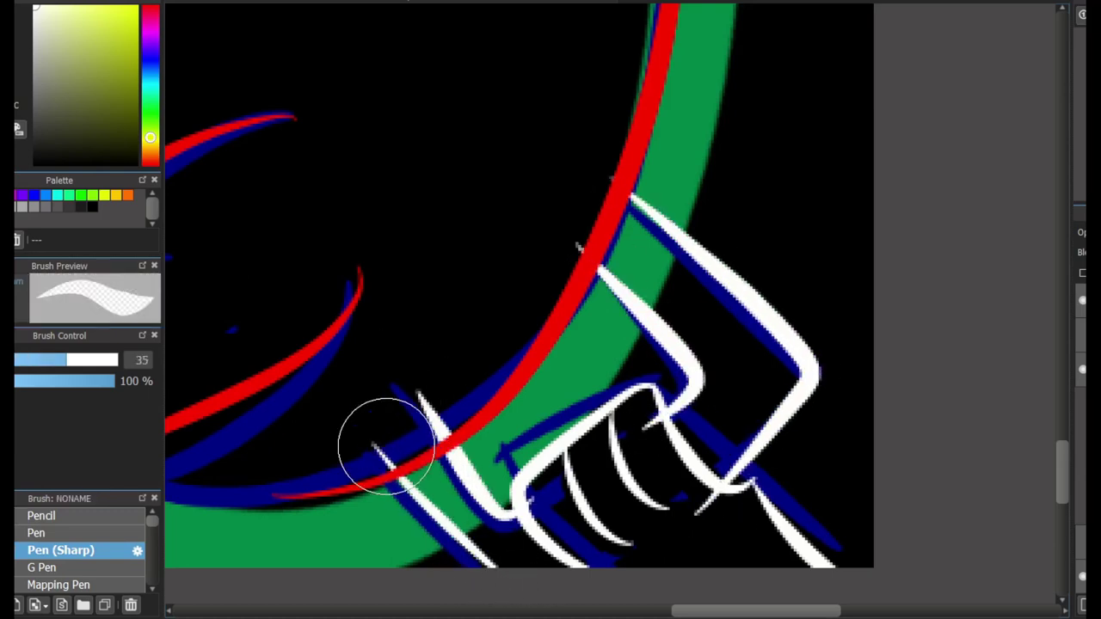
key("ctrl+z")
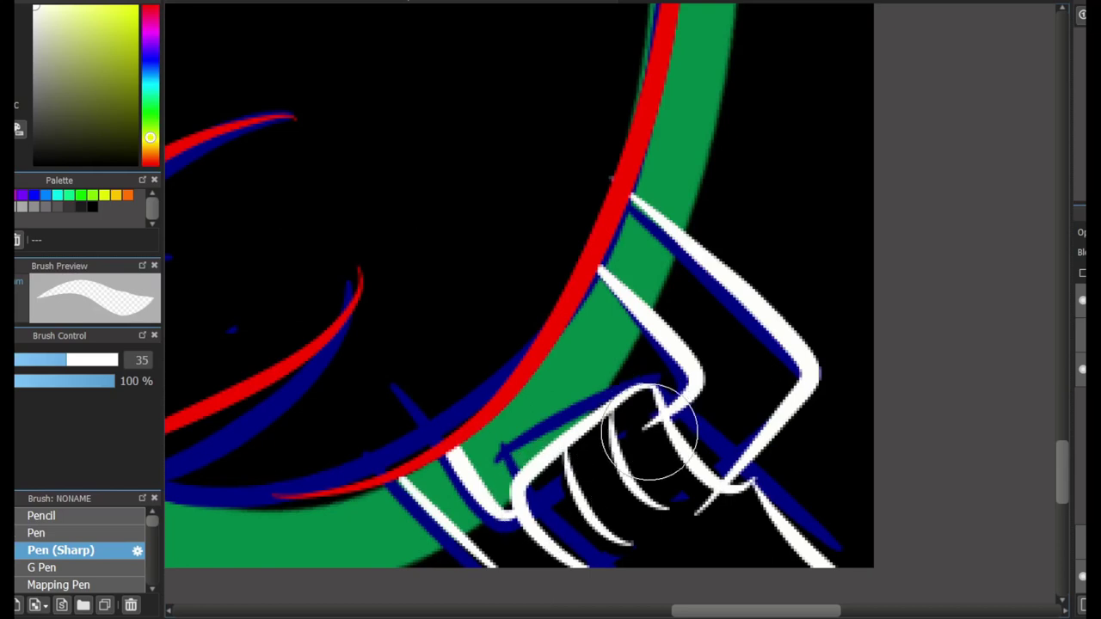
key("[")
scroll(720, 511, "up", 1)
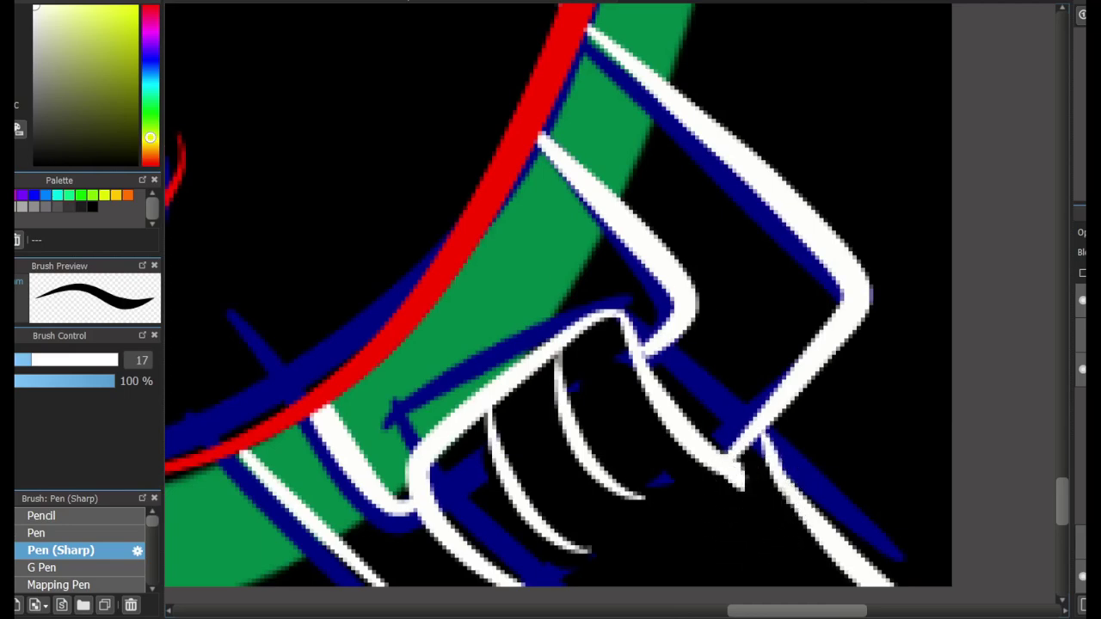
Step: Ink the body's remaining side in red, from the leg up past the drooping arm to the mouth
scroll(220, 314, "down", 6)
scroll(404, 114, "up", 5)
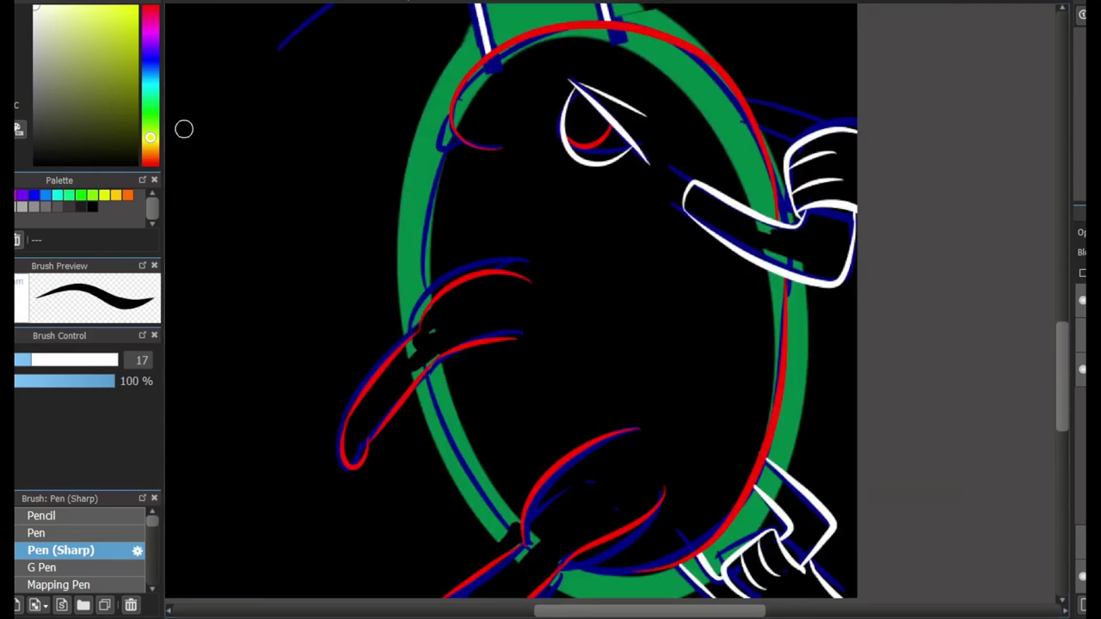
key("x")
mouse_move(458, 119)
left_mouse_down()
mouse_move(467, 422)
mouse_move(593, 526)
left_mouse_up()
key("ctrl+z")
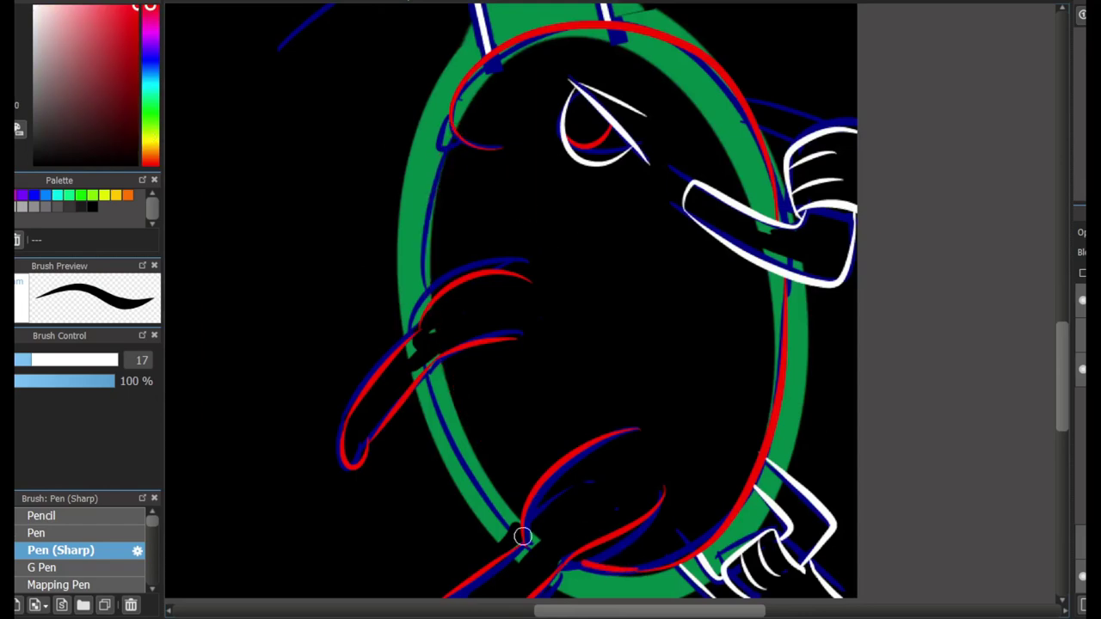
left_click_drag(521, 531, 426, 163)
scroll(455, 195, "up", 3)
scroll(1046, 190, "down", 4)
Step: Ink the small pointed wedge beside the mouth in white, joining it to the head outline
key("x")
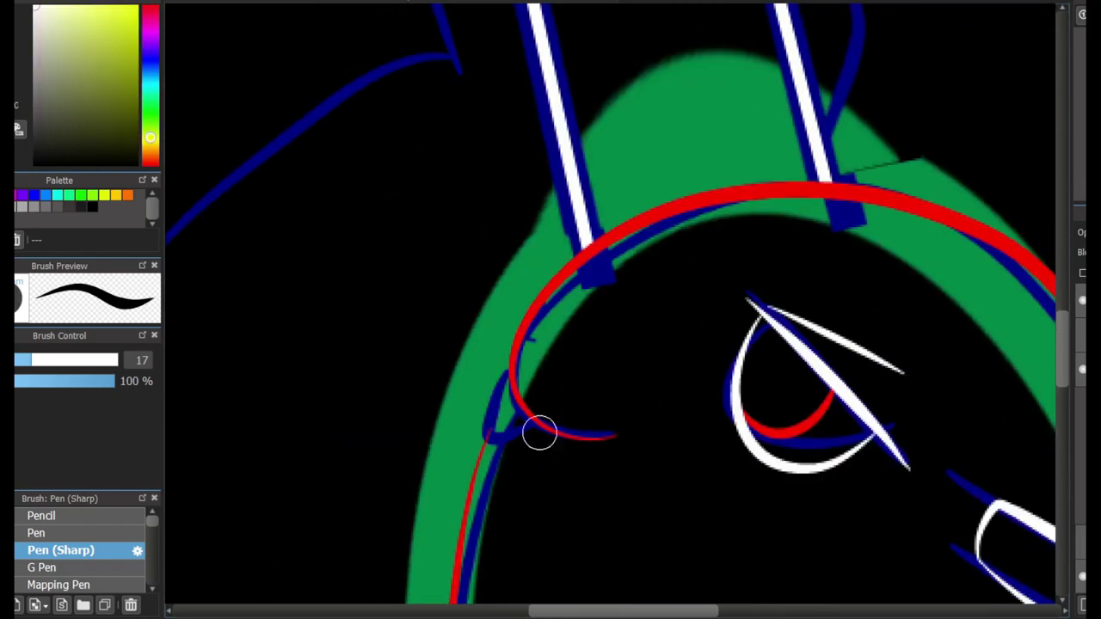
scroll(541, 433, "up", 3)
left_click_drag(458, 288, 503, 389)
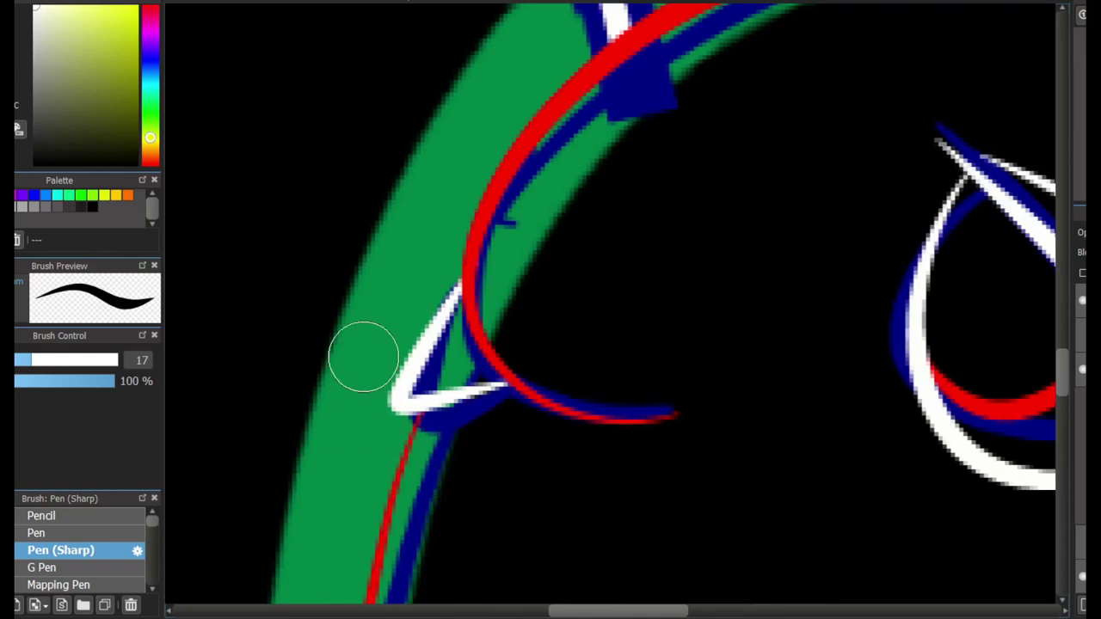
Step: Erase the red body outline where it crosses the inside of the drooping arm
scroll(363, 357, "down", 6)
key("e")
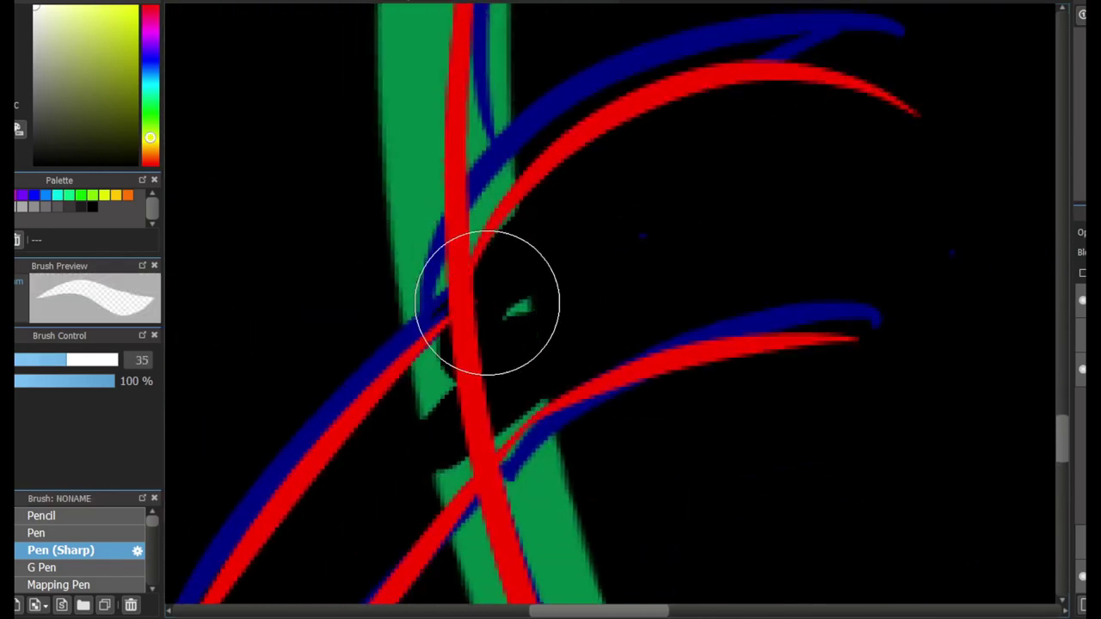
mouse_move(486, 302)
left_mouse_down()
mouse_move(438, 352)
mouse_move(435, 388)
mouse_move(493, 408)
mouse_move(494, 434)
left_mouse_up()
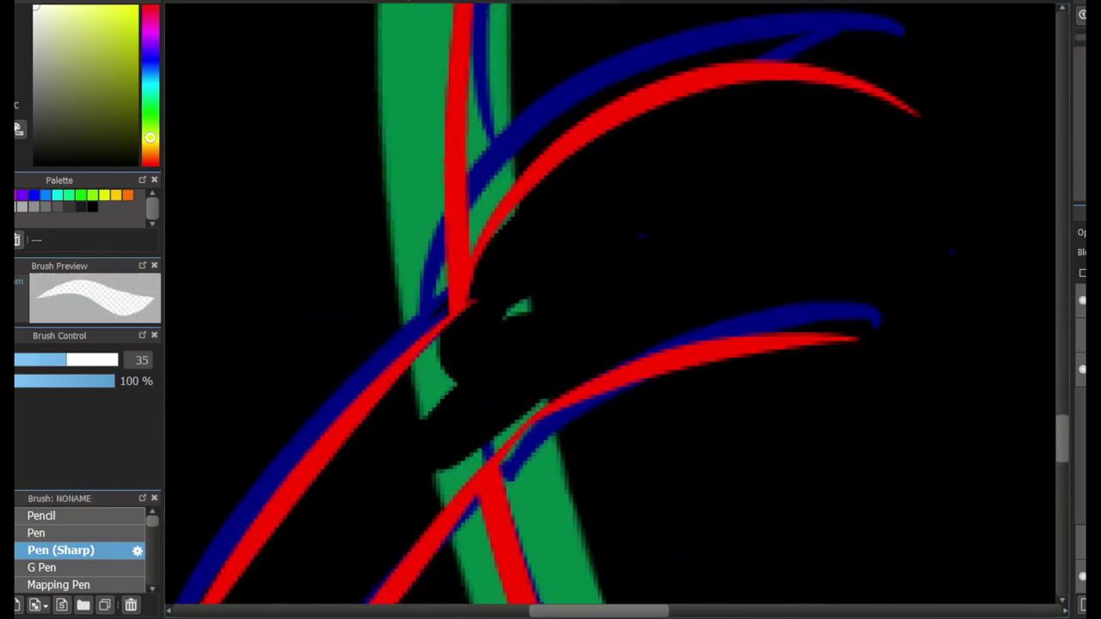
Step: Erase the tip of the red body outline where it pokes inside the leg
scroll(611, 310, "down", 5)
mouse_move(613, 402)
left_mouse_down()
mouse_move(524, 323)
mouse_move(482, 316)
left_mouse_up()
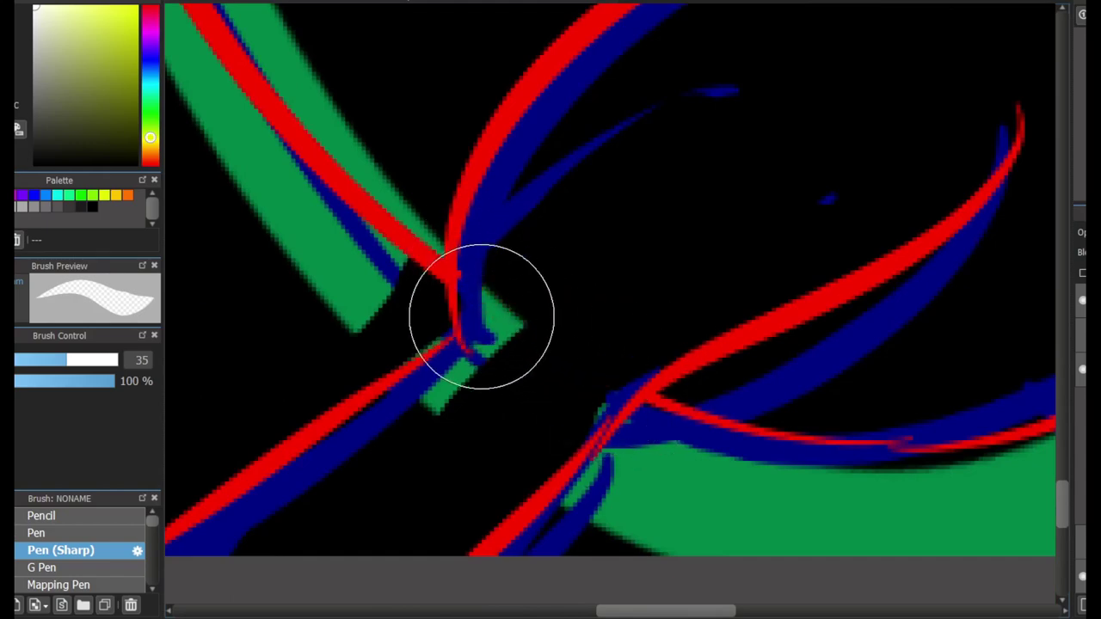
key("b")
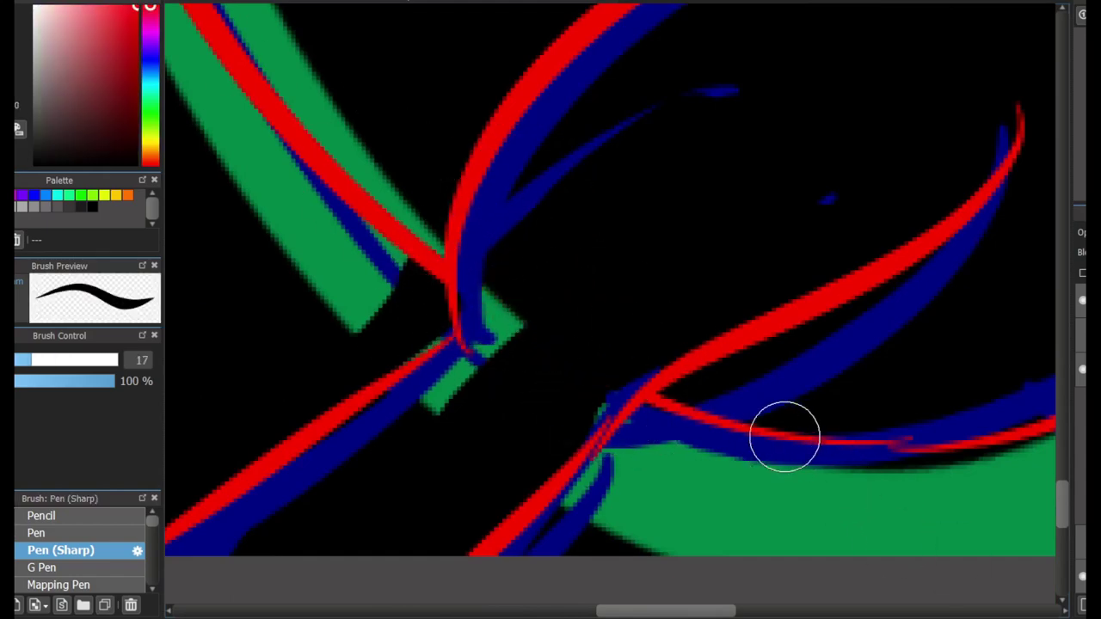
scroll(713, 423, "up", 5)
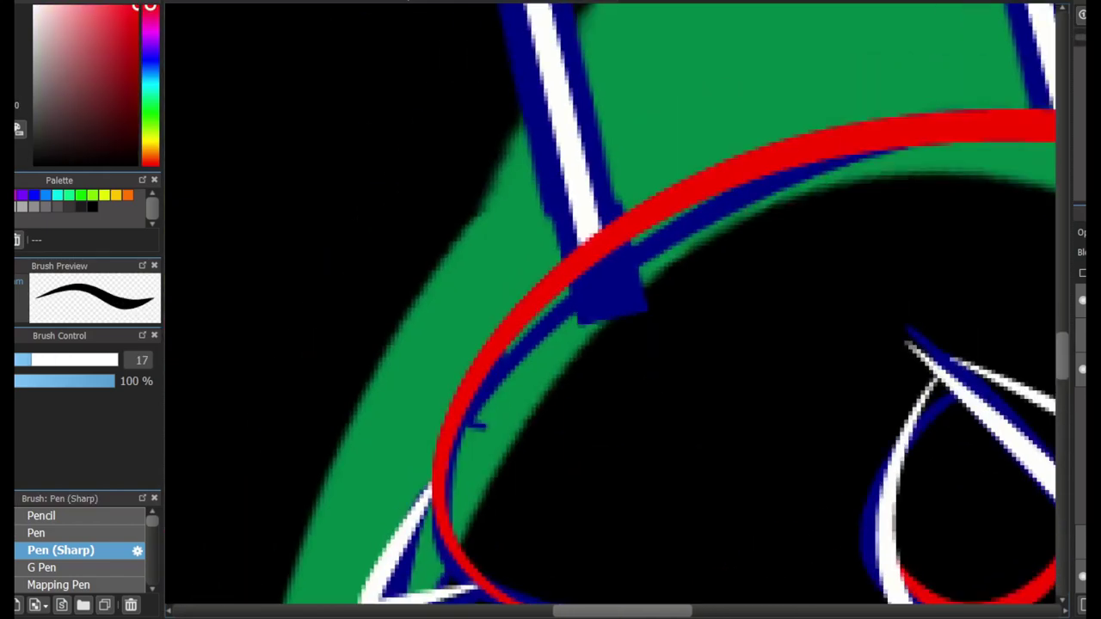
scroll(784, 445, "down", 5)
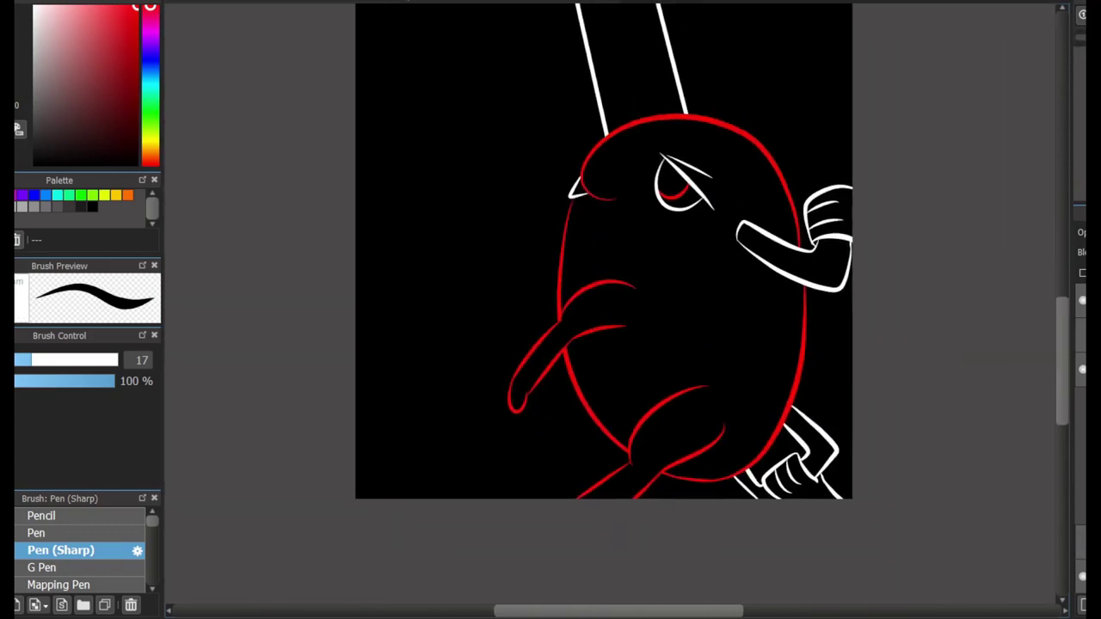
scroll(602, 249, "down", 2)
Step: Ink the upper handle with two white lines between the body and the raised fist, erasing the ends that overlap either one
scroll(680, 198, "up", 6)
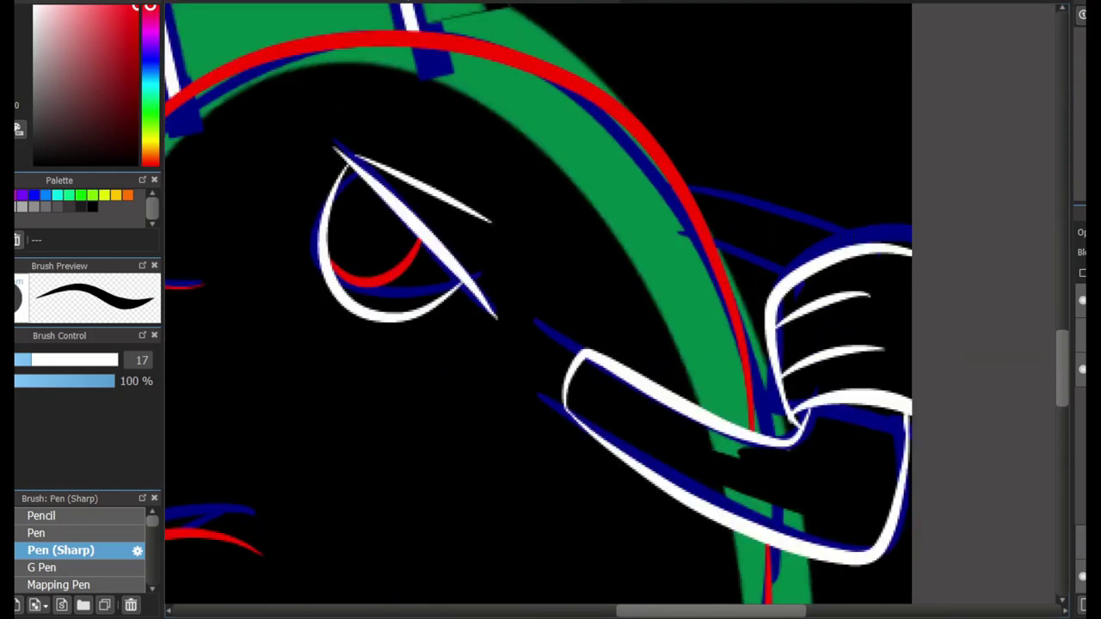
scroll(610, 181, "up", 2)
left_click_drag(757, 291, 864, 322)
left_click_drag(710, 183, 988, 290)
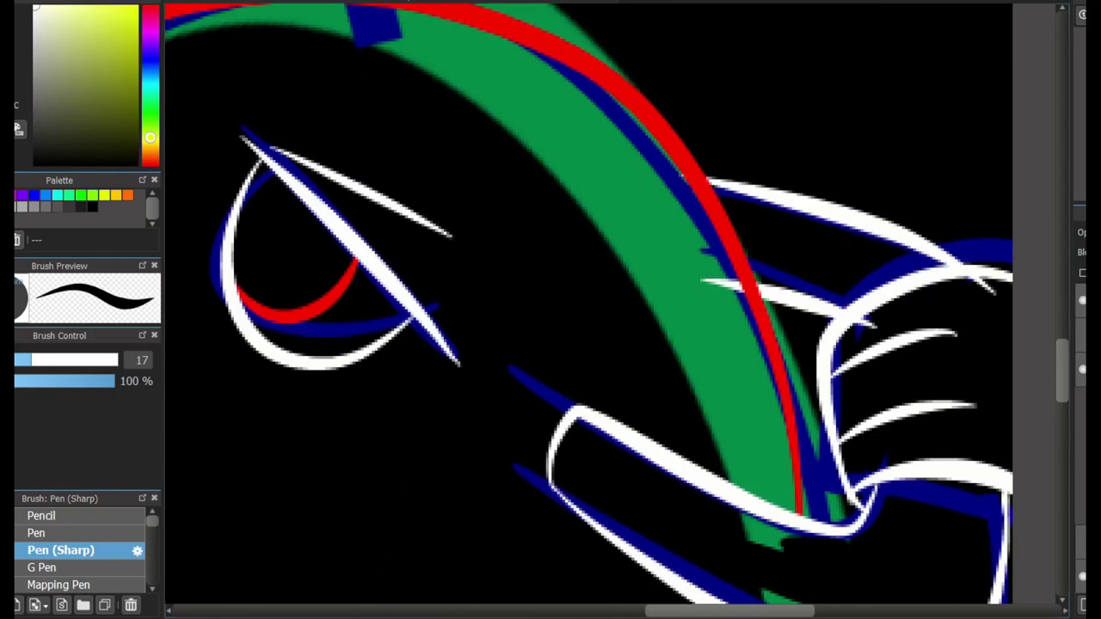
key("e")
left_click_drag(701, 276, 731, 288)
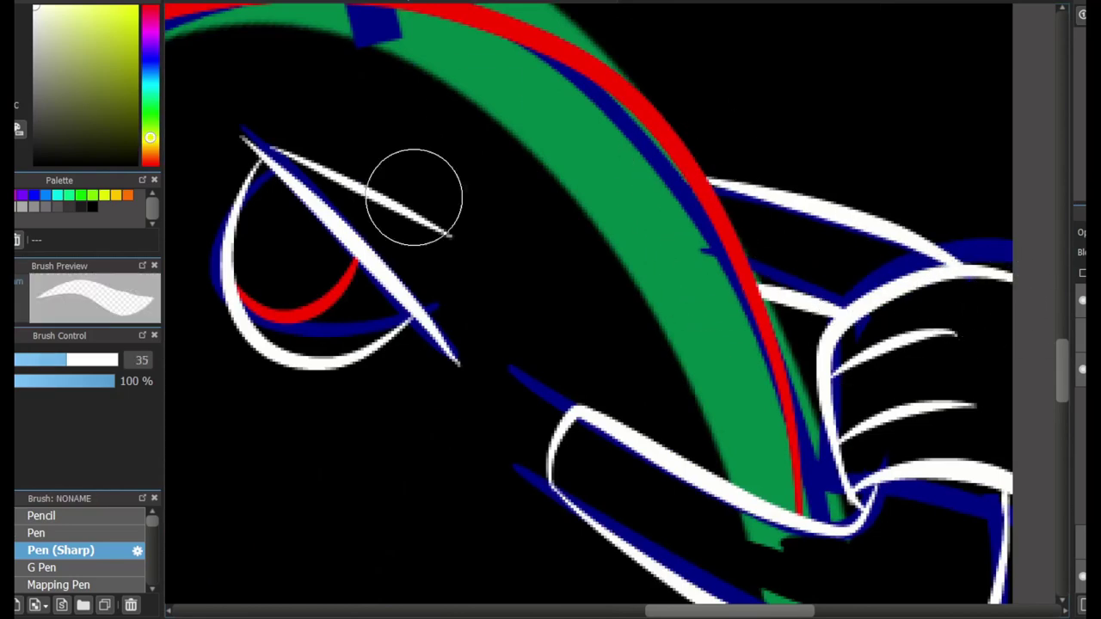
key("e")
scroll(587, 144, "down", 4)
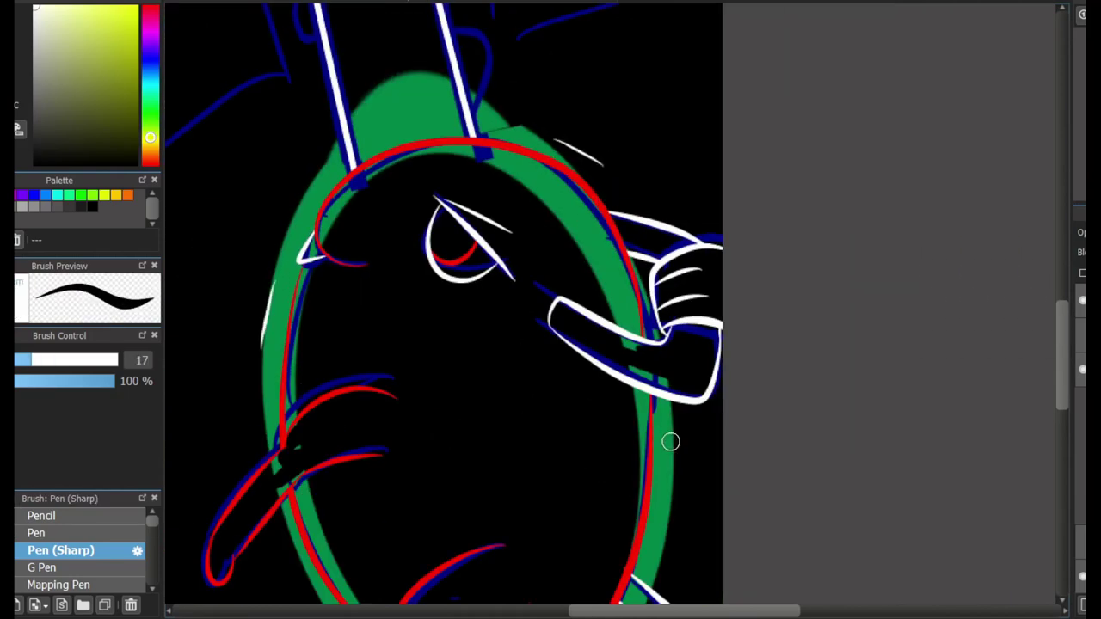
Step: Draw spaced blue guide lines across the chainsaw blade with parallel snap, from just above the head up to the rounded tip
left_click_drag(1007, 262, 1100, 494)
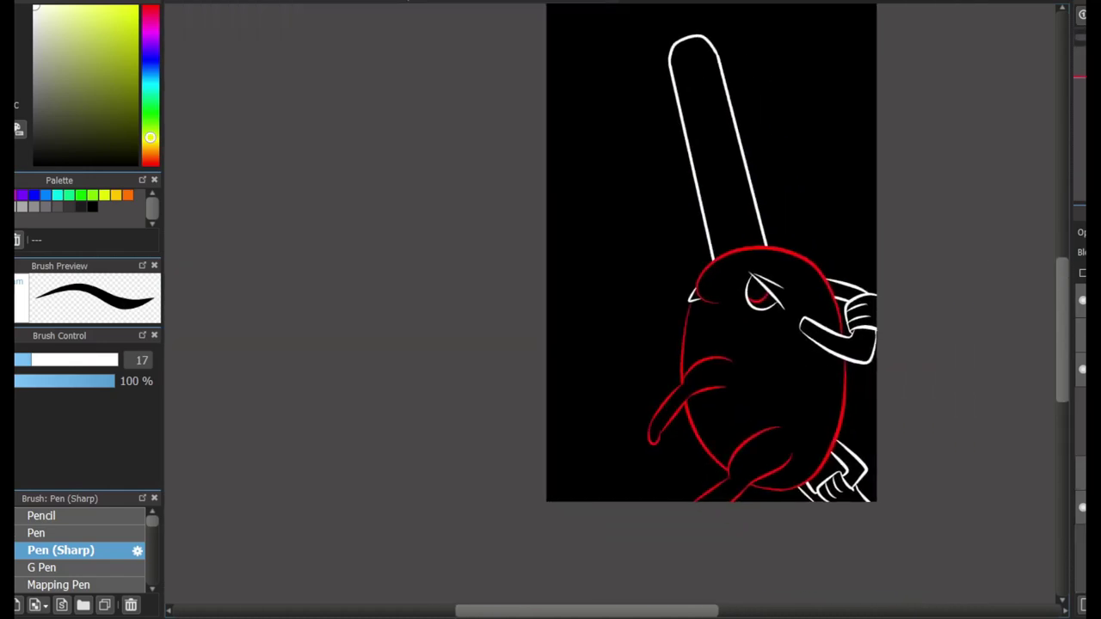
scroll(754, 301, "up", 3)
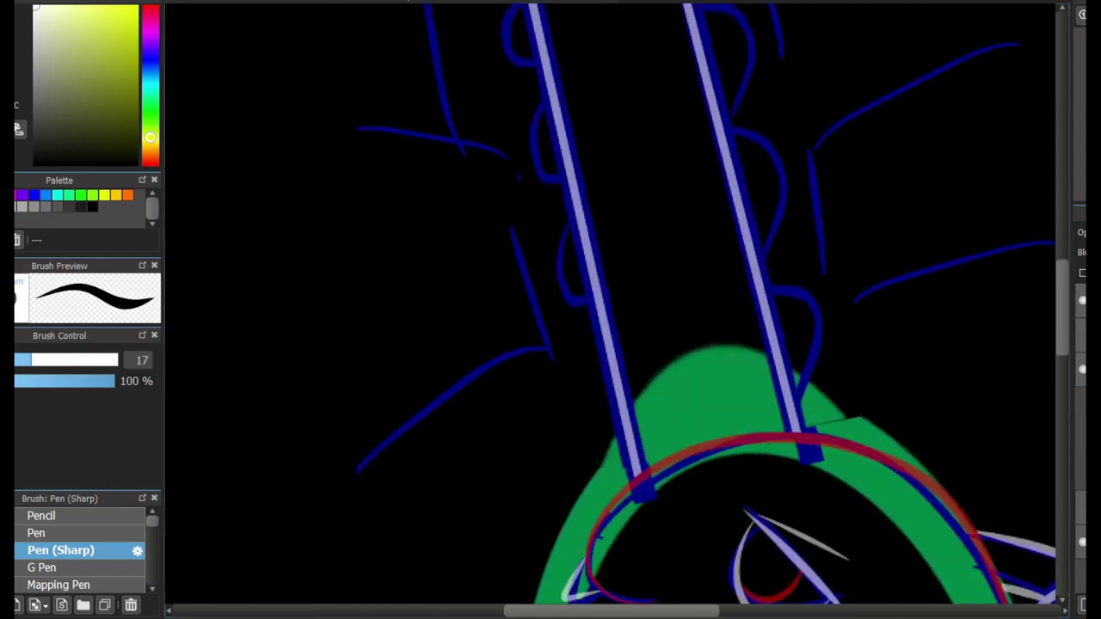
left_click_drag(616, 244, 717, 275)
left_click(81, 194)
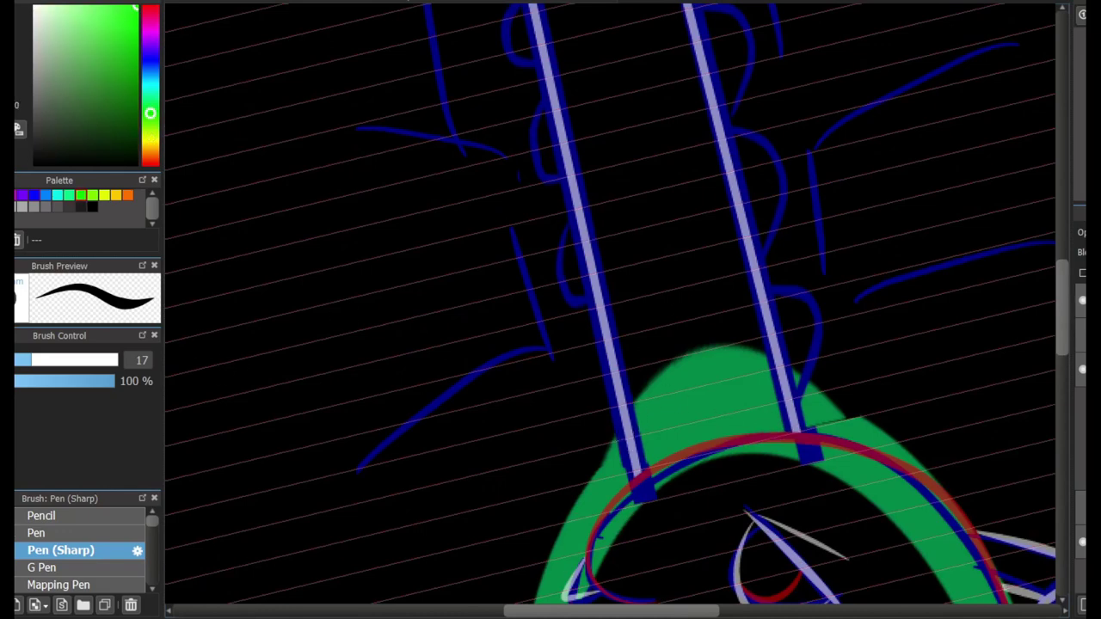
left_click_drag(628, 432, 778, 400)
key("ctrl+z")
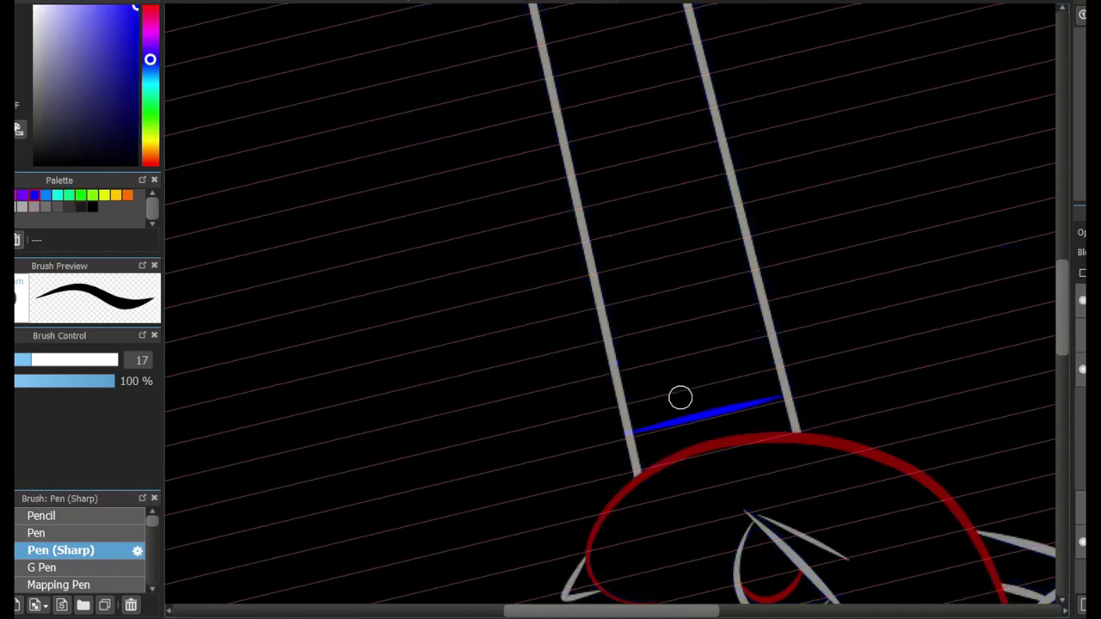
left_click_drag(592, 233, 738, 199)
scroll(610, 309, "up", 4)
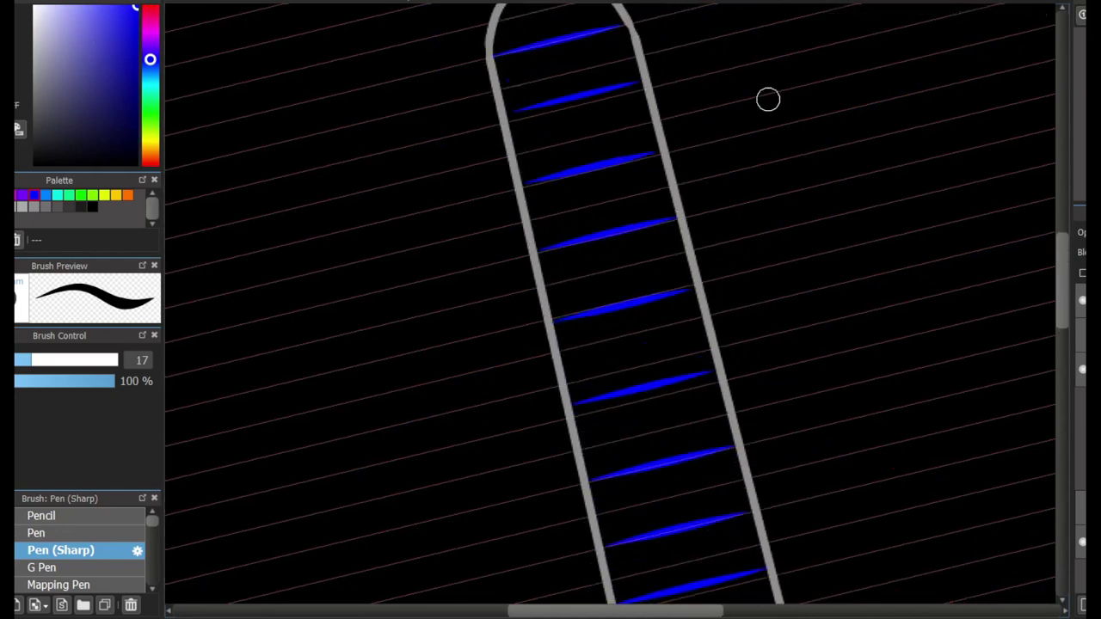
scroll(757, 279, "down", 4)
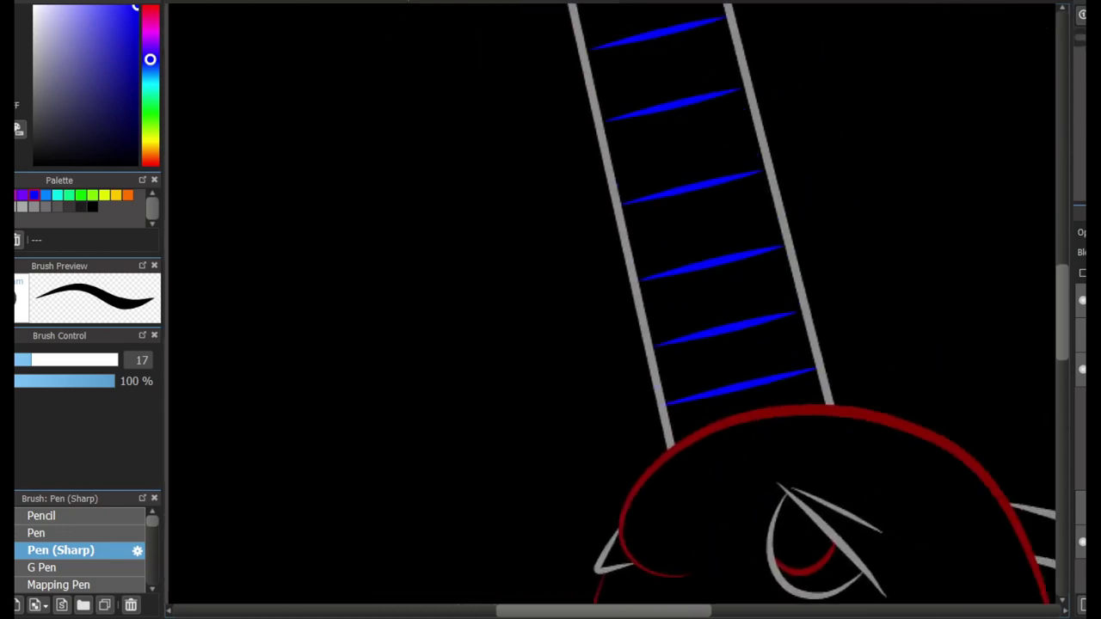
scroll(721, 204, "up", 5)
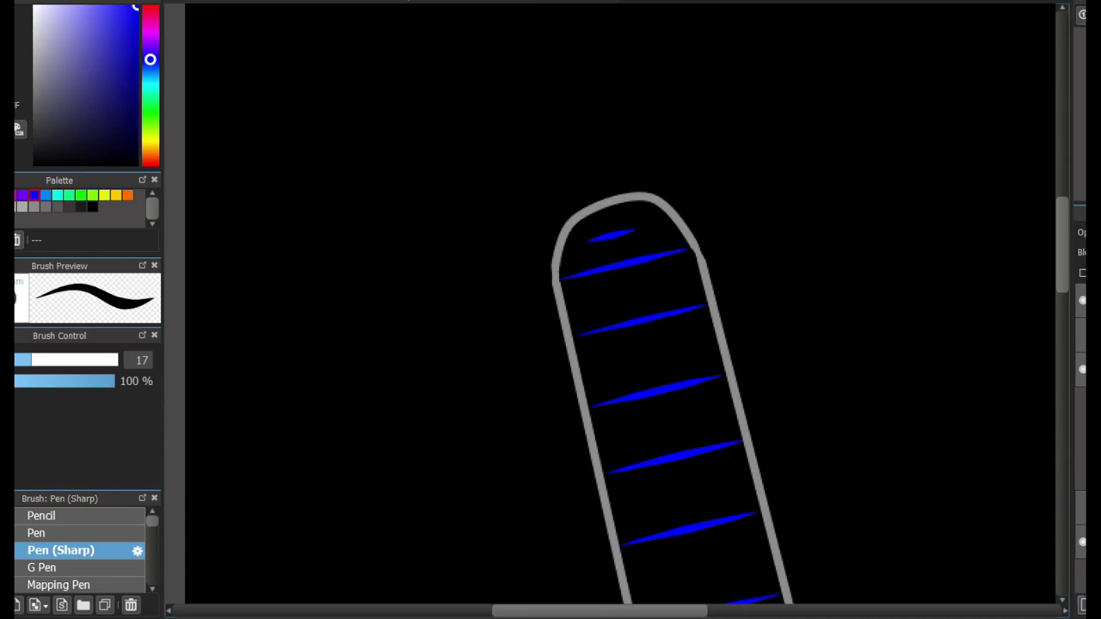
key("x")
scroll(757, 279, "down", 4)
scroll(748, 129, "up", 3)
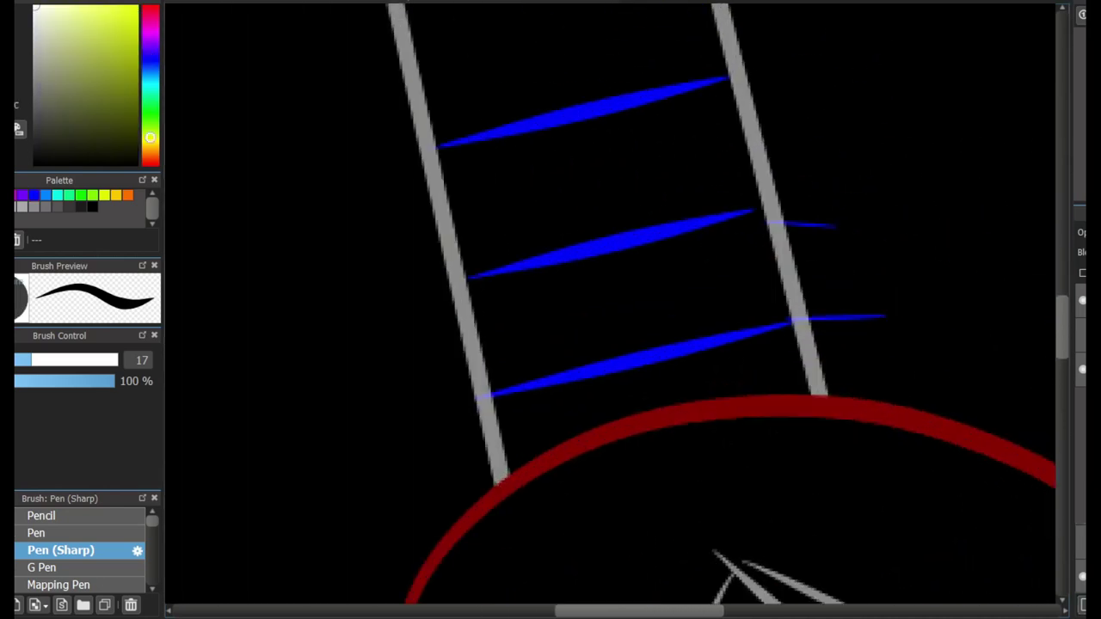
left_click_drag(825, 404, 890, 317)
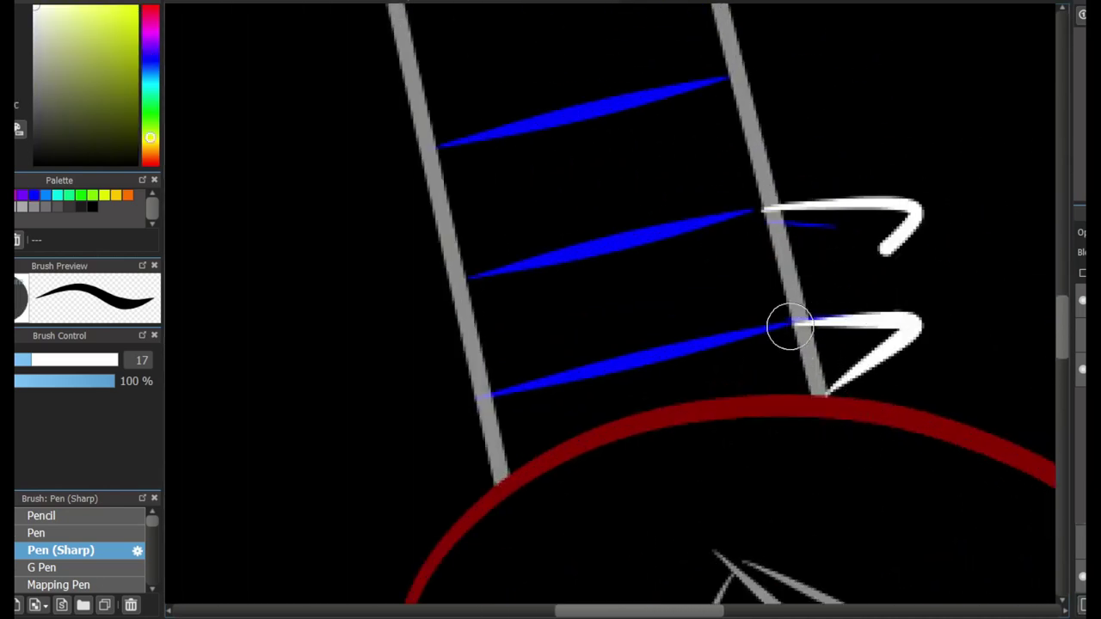
left_click_drag(782, 324, 871, 320)
key("ctrl+z")
key("ctrl+z")
scroll(634, 295, "down", 3)
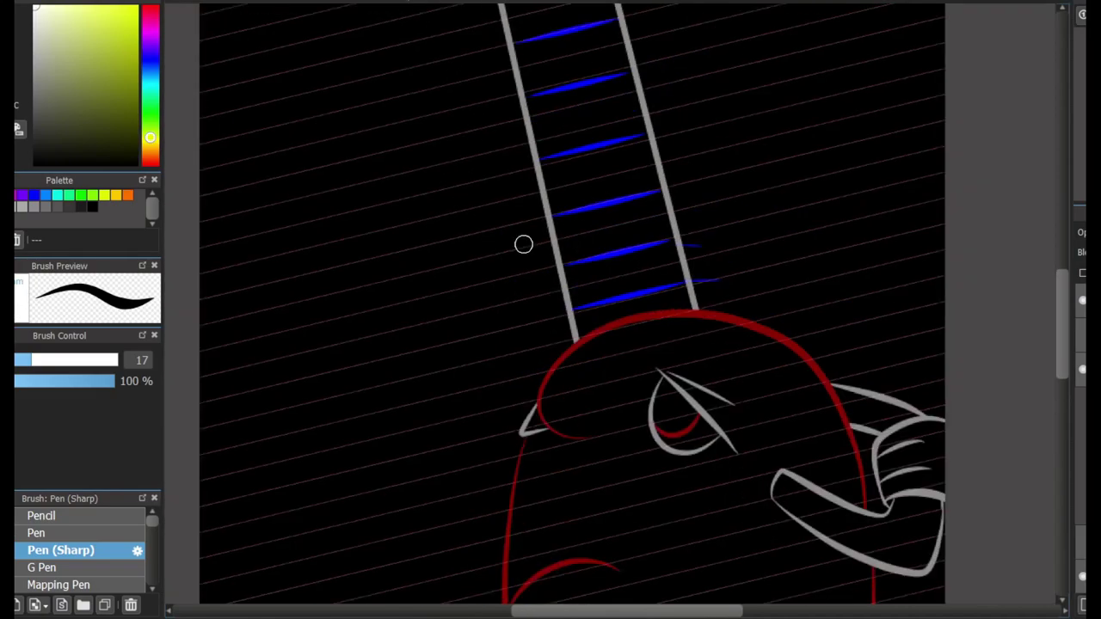
Step: Align the parallel snap with the blade's long edges and pick green for the guide lines
scroll(673, 183, "up", 2)
scroll(601, 154, "down", 3)
scroll(573, 98, "up", 3)
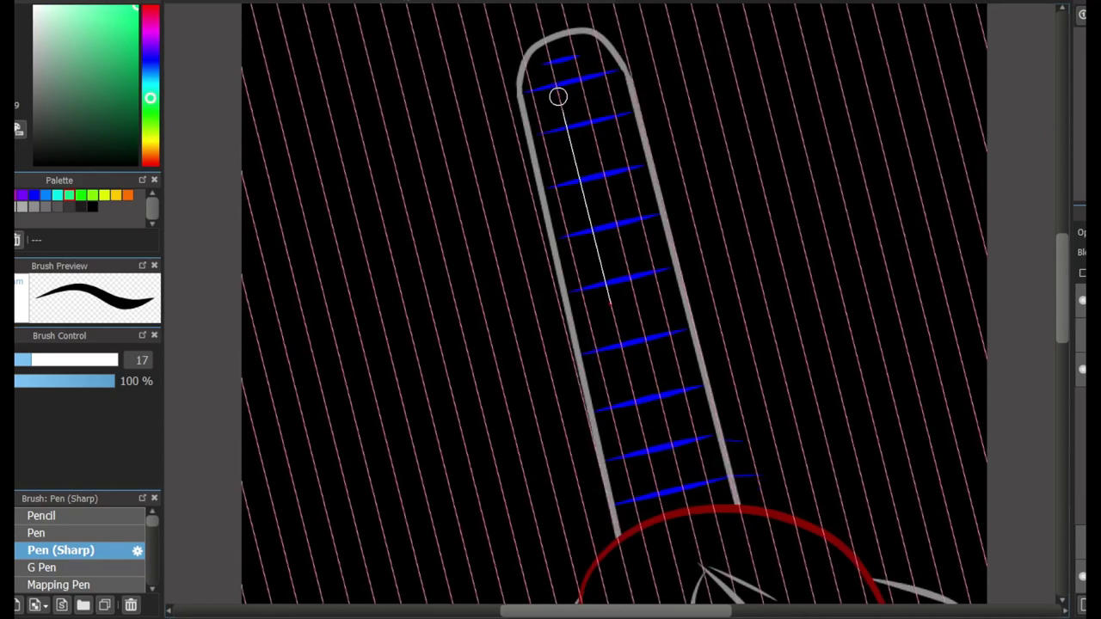
left_click_drag(567, 98, 610, 301)
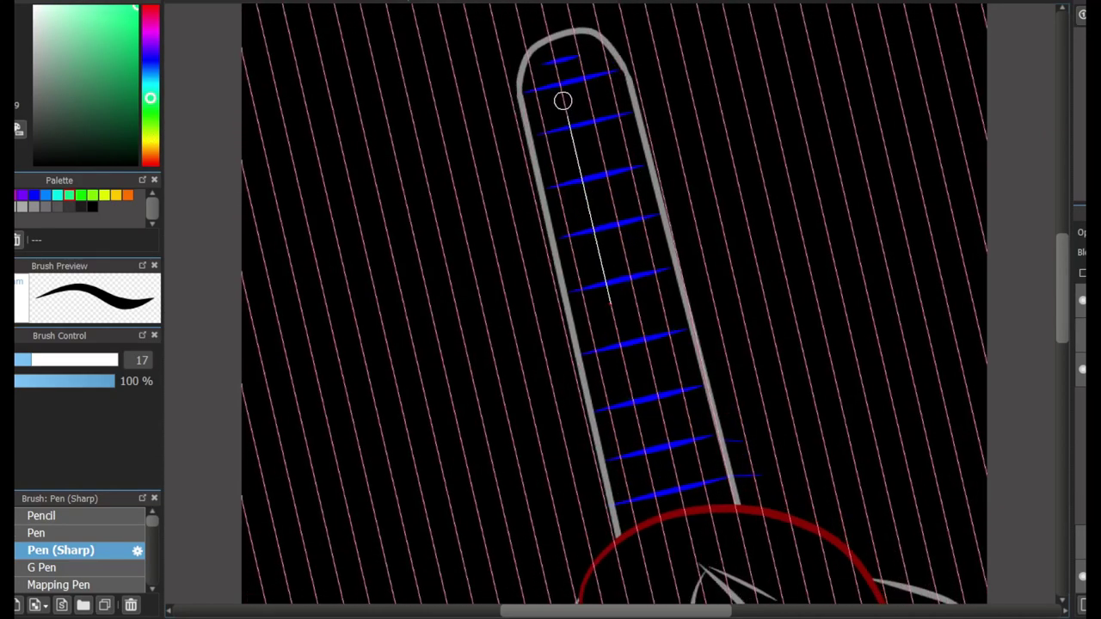
left_click_drag(510, 154, 587, 509)
mouse_move(741, 506)
left_mouse_down()
mouse_move(602, 78)
mouse_move(624, 43)
mouse_move(735, 468)
left_mouse_up()
key("ctrl+z")
key("ctrl+z")
key("ctrl+z")
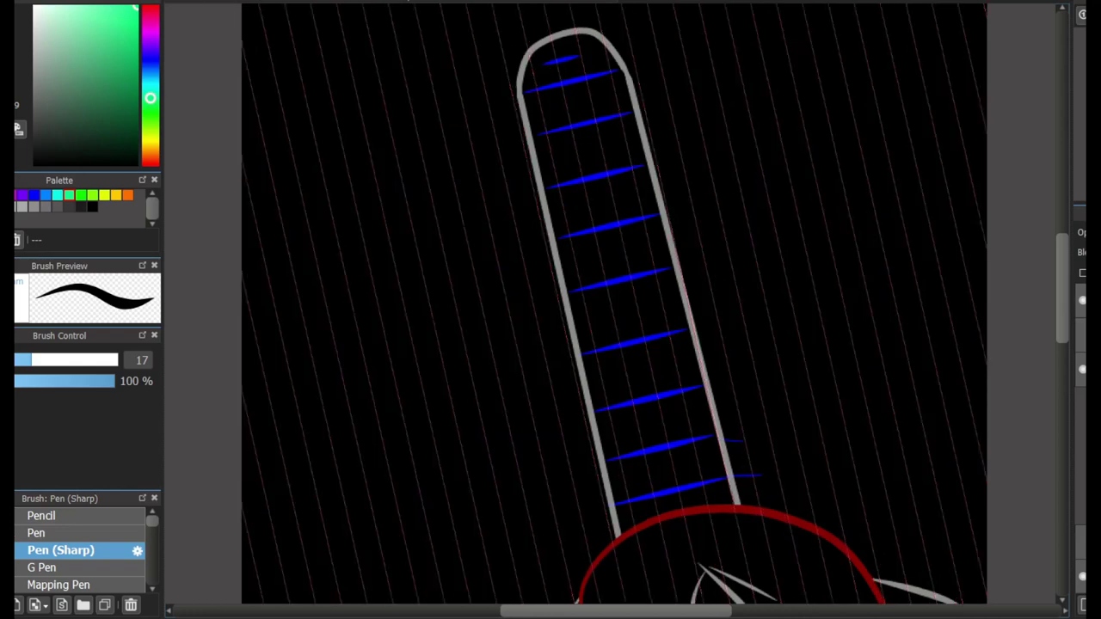
Step: Draw long green guide lines parallel to the chainsaw blade, one outside each of its long edges
left_click_drag(483, 60, 593, 543)
left_click_drag(754, 501, 614, 72)
left_click_drag(650, 14, 714, 258)
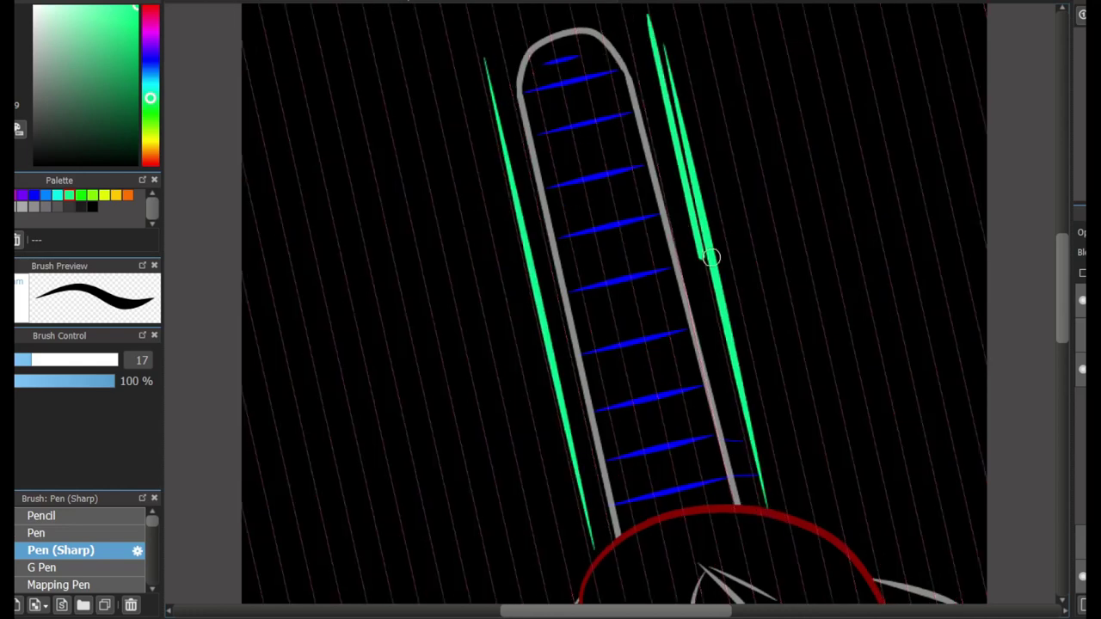
key("ctrl+z")
left_click_drag(650, 15, 722, 332)
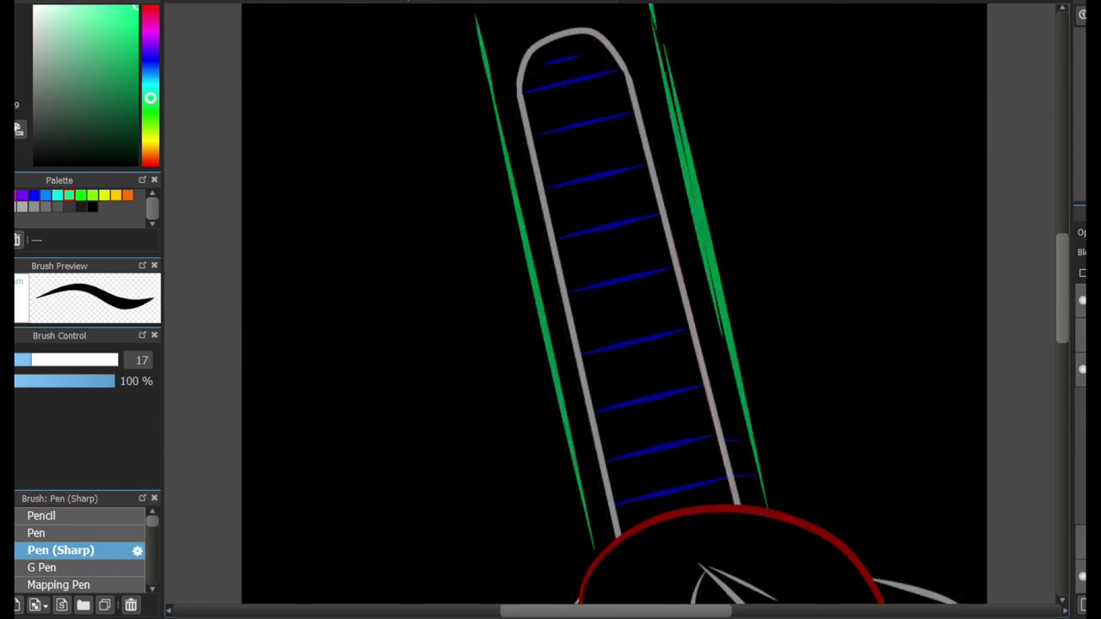
Step: Ink the lowest white saw teeth on the blade's right edge, spaced by the blue lines and reaching to the green guide
scroll(309, 298, "up", 5)
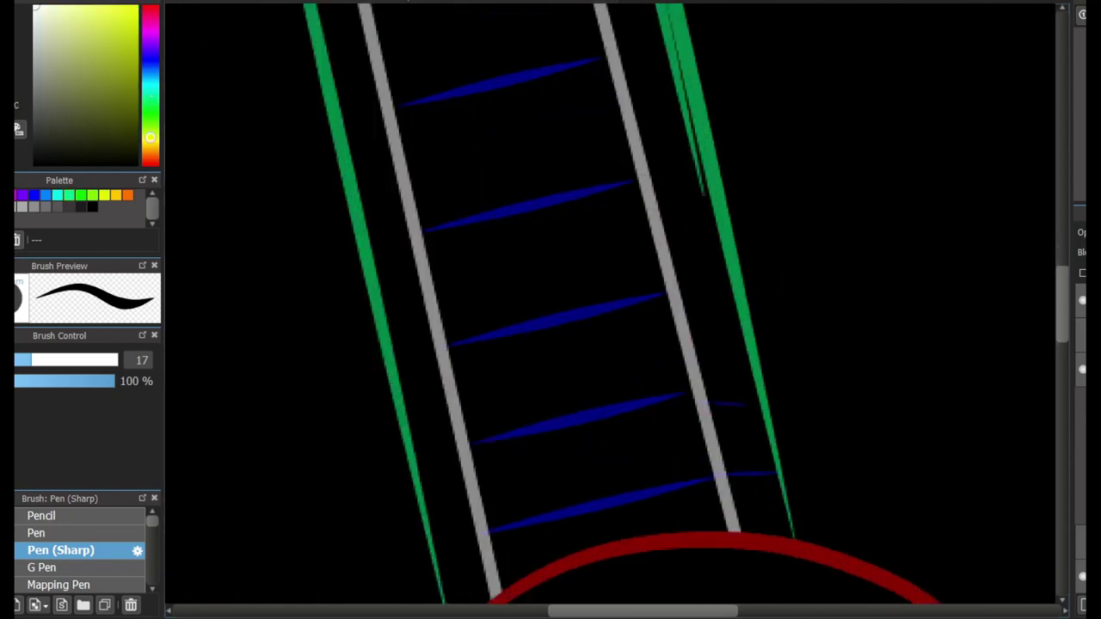
left_click_drag(713, 479, 749, 549)
left_click_drag(720, 479, 658, 239)
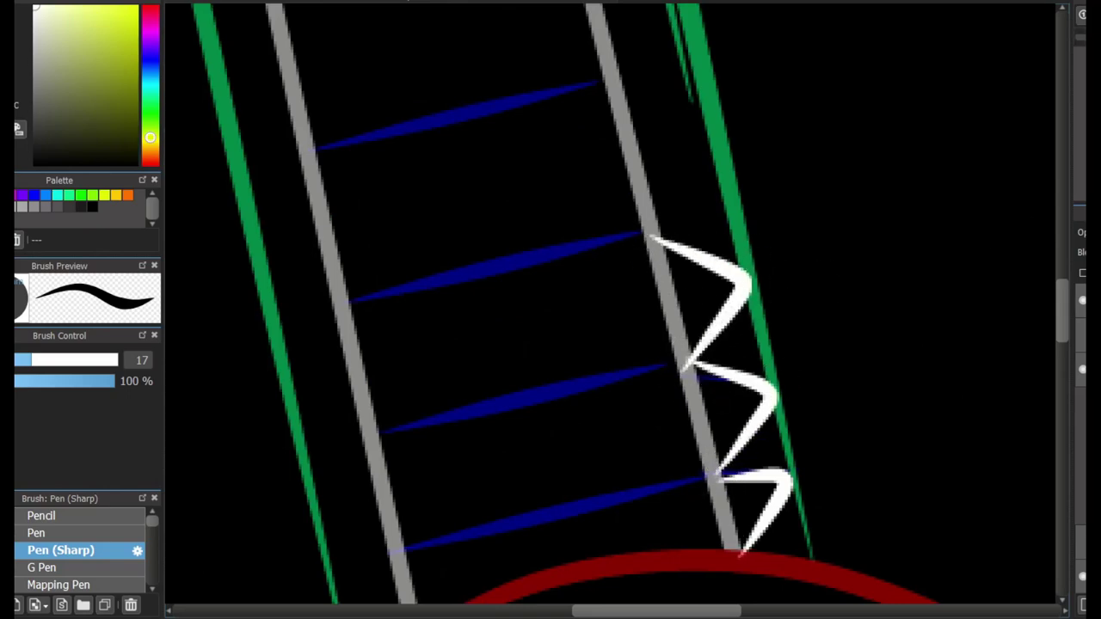
key("ctrl+z")
key("ctrl+z")
Step: Continue the white saw teeth up the blade's right edge towards the tip, redoing any misshapen ones
mouse_move(744, 527)
left_mouse_down()
mouse_move(703, 372)
mouse_move(740, 232)
left_mouse_up()
key("ctrl+z")
mouse_move(663, 209)
left_mouse_down()
mouse_move(720, 350)
mouse_move(760, 294)
left_mouse_up()
key("ctrl+z")
key("ctrl+z")
mouse_move(784, 471)
left_mouse_down()
mouse_move(830, 368)
mouse_move(720, 221)
left_mouse_up()
key("ctrl+z")
key("ctrl+z")
key("ctrl+z")
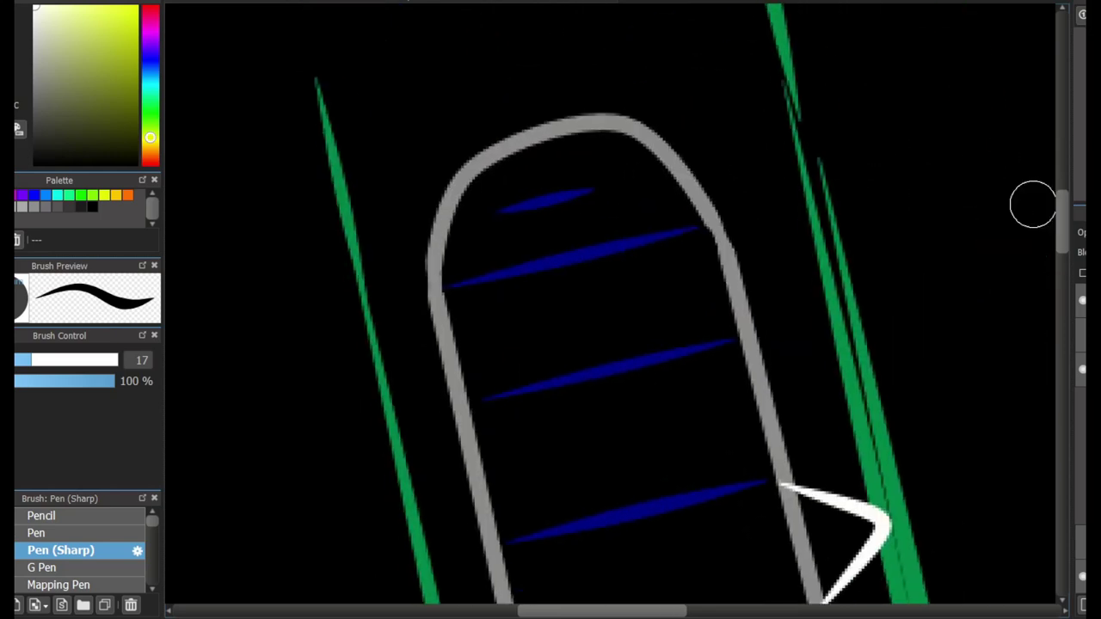
Step: Ink the two uppermost white teeth on the blade's right edge, just below the rounded tip
mouse_move(786, 479)
left_mouse_down()
mouse_move(770, 379)
mouse_move(741, 344)
mouse_move(722, 232)
left_mouse_up()
key("ctrl+z")
key("ctrl+z")
left_click_drag(739, 344, 679, 135)
key("ctrl+z")
Step: Ink five pointed white teeth fanning around the blade's rounded tip
left_click_drag(711, 222, 583, 29)
key("ctrl+z")
left_click_drag(559, 129, 573, 79)
left_click_drag(605, 25, 638, 129)
mouse_move(495, 159)
left_mouse_down()
mouse_move(560, 135)
mouse_move(442, 214)
left_mouse_up()
key("ctrl+z")
mouse_move(386, 279)
left_mouse_down()
mouse_move(437, 216)
mouse_move(435, 288)
left_mouse_up()
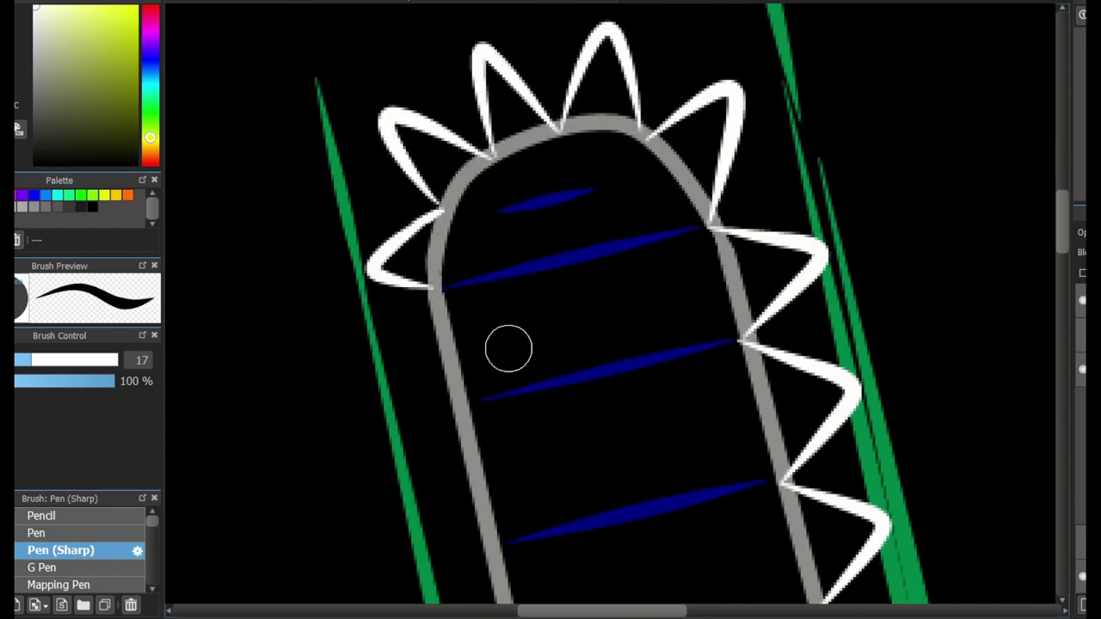
Step: Ink the white saw teeth along the upper half of the blade's left edge, out to the green guide
left_click_drag(405, 344, 462, 398)
key("ctrl+z")
scroll(512, 429, "down", 5)
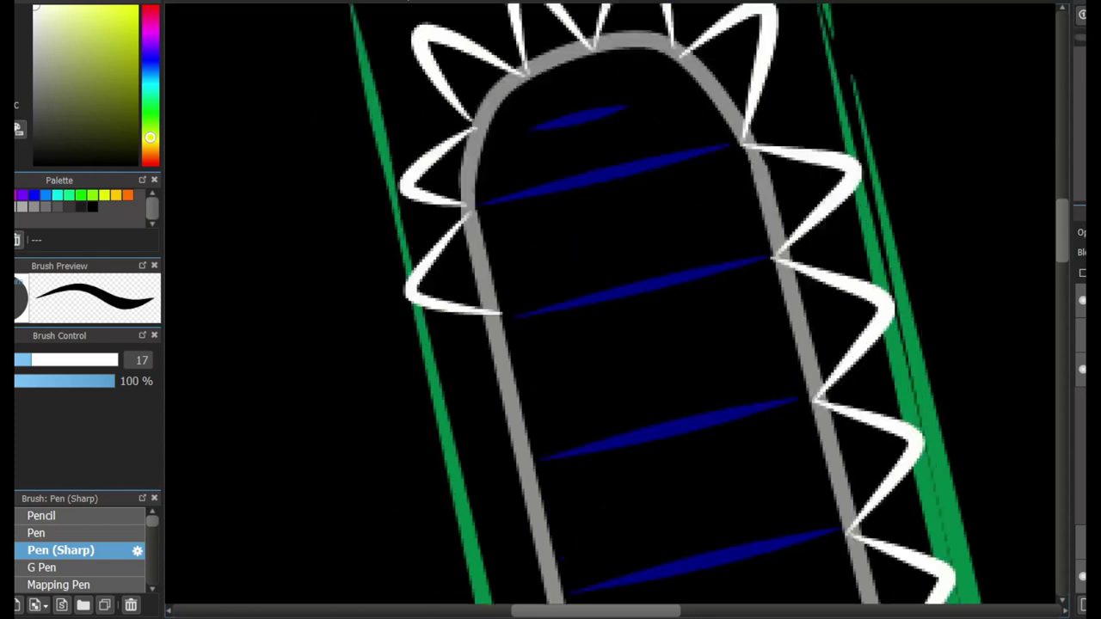
mouse_move(475, 93)
left_mouse_down()
mouse_move(502, 230)
mouse_move(510, 222)
mouse_move(483, 357)
mouse_move(531, 367)
mouse_move(482, 482)
mouse_move(567, 508)
left_mouse_up()
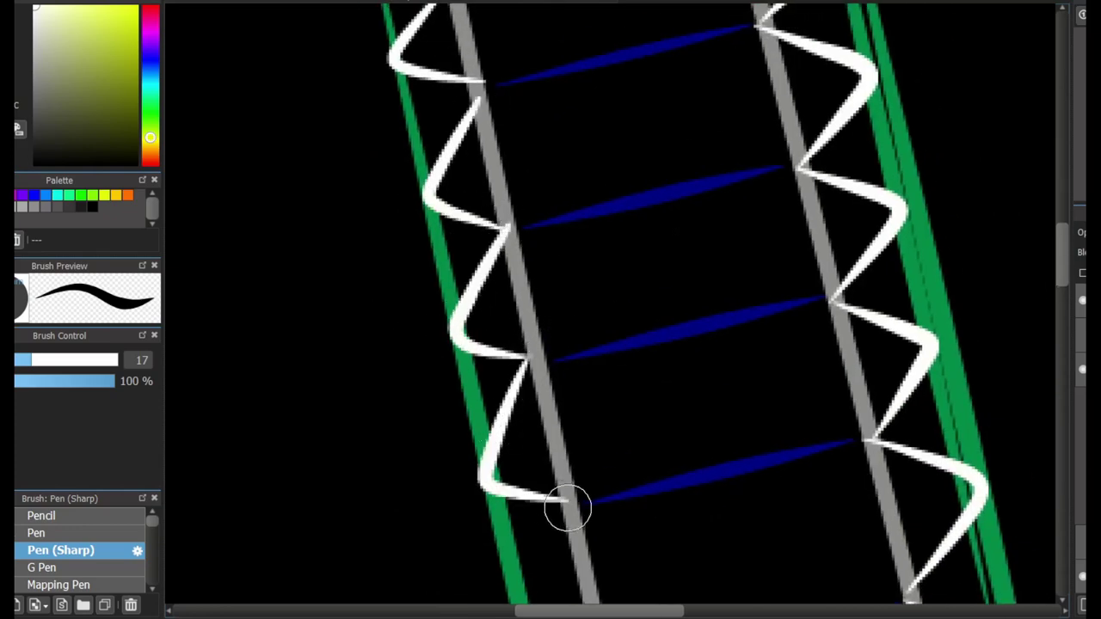
key("ctrl+z")
left_click_drag(531, 367, 491, 472)
key("ctrl+z")
Step: Complete the white saw teeth down the lower half of the blade's left edge to the red head outline
scroll(516, 430, "down", 2)
scroll(551, 310, "down", 2)
key("ctrl+z")
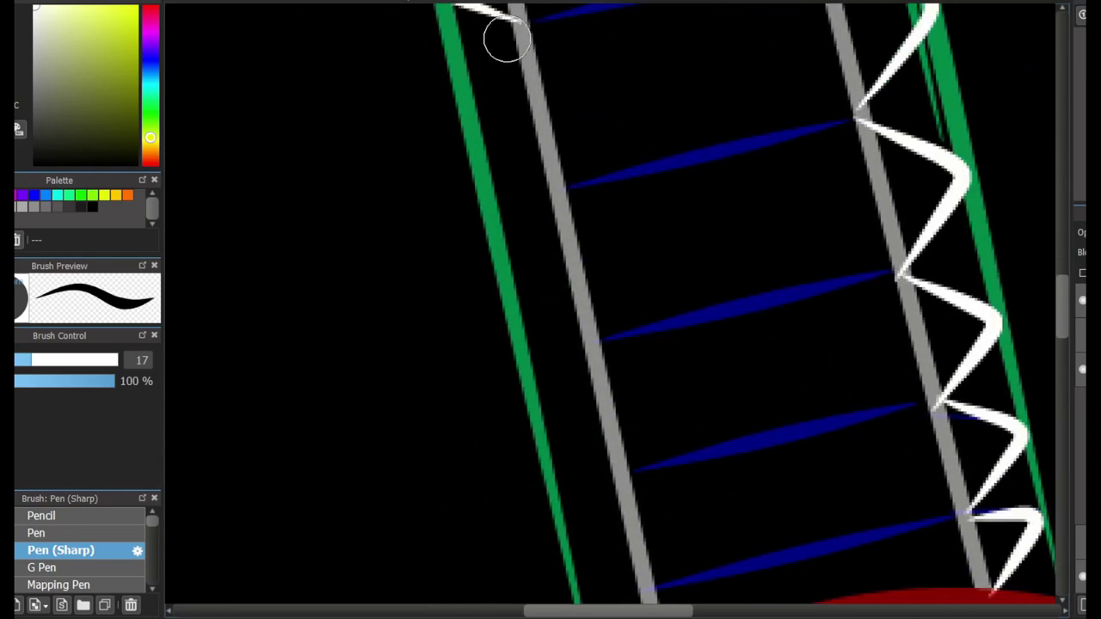
mouse_move(494, 29)
left_mouse_down()
mouse_move(477, 141)
mouse_move(558, 233)
mouse_move(567, 279)
mouse_move(505, 278)
mouse_move(605, 351)
mouse_move(544, 441)
left_mouse_up()
scroll(544, 440, "down", 4)
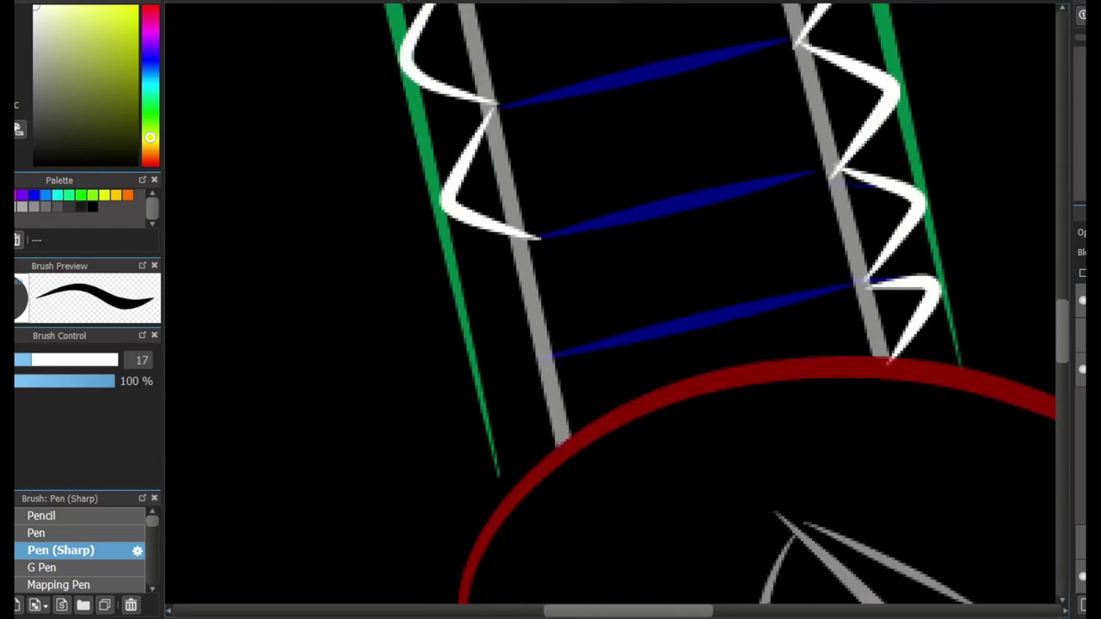
mouse_move(447, 163)
left_mouse_down()
mouse_move(381, 238)
mouse_move(492, 371)
left_mouse_up()
Step: Erase the ends of the white teeth that extend inside the blade outline along both edges and around the tip
key("e")
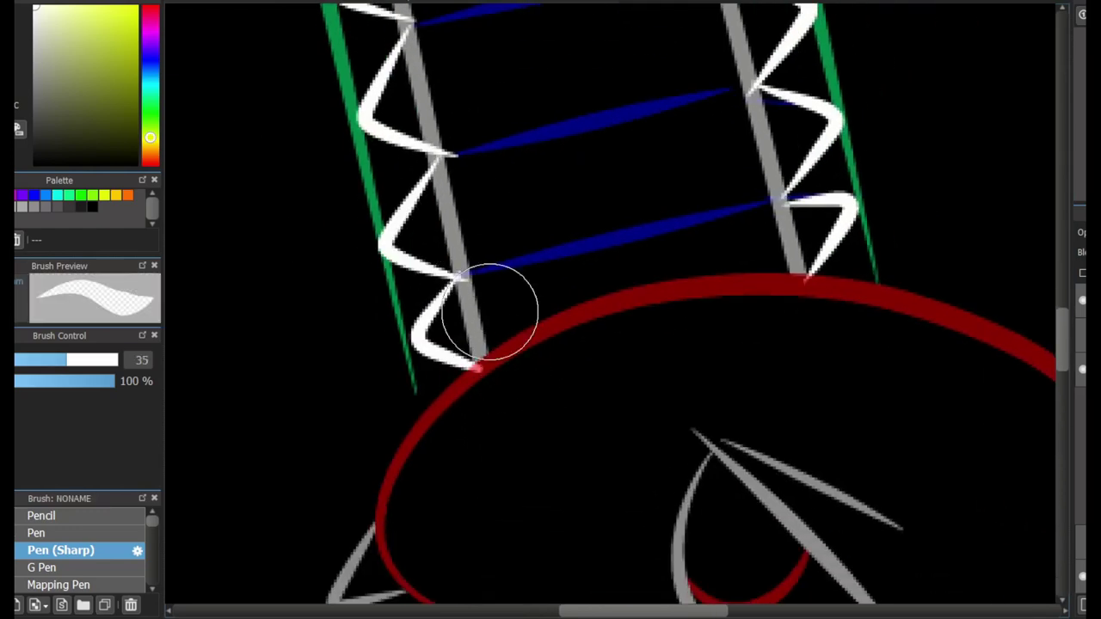
scroll(799, 289, "up", 2)
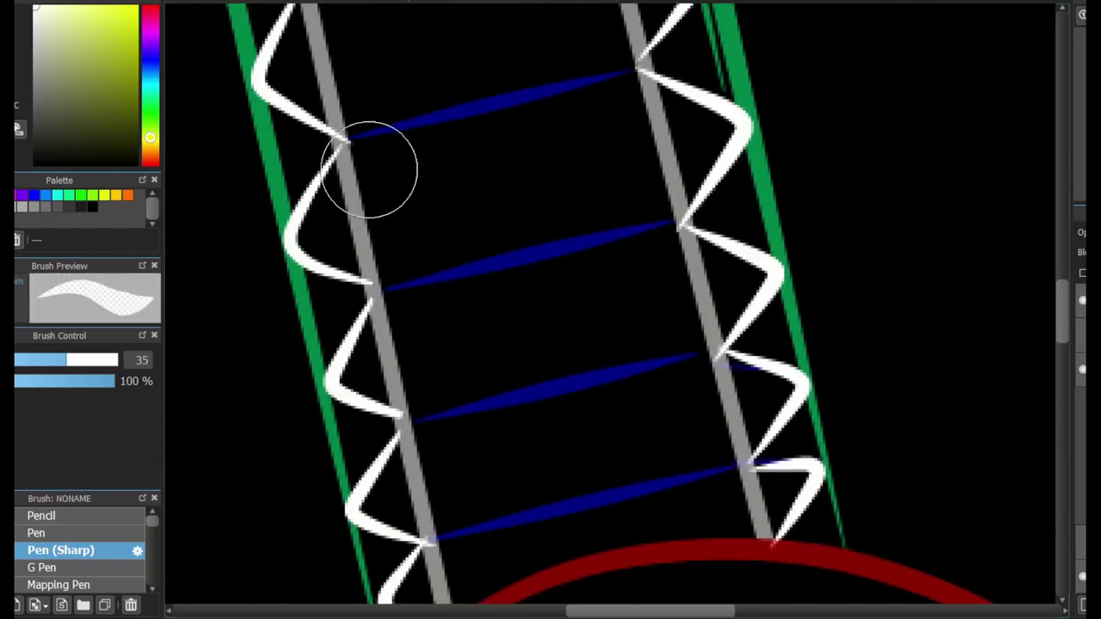
left_click_drag(929, 167, 1088, 266)
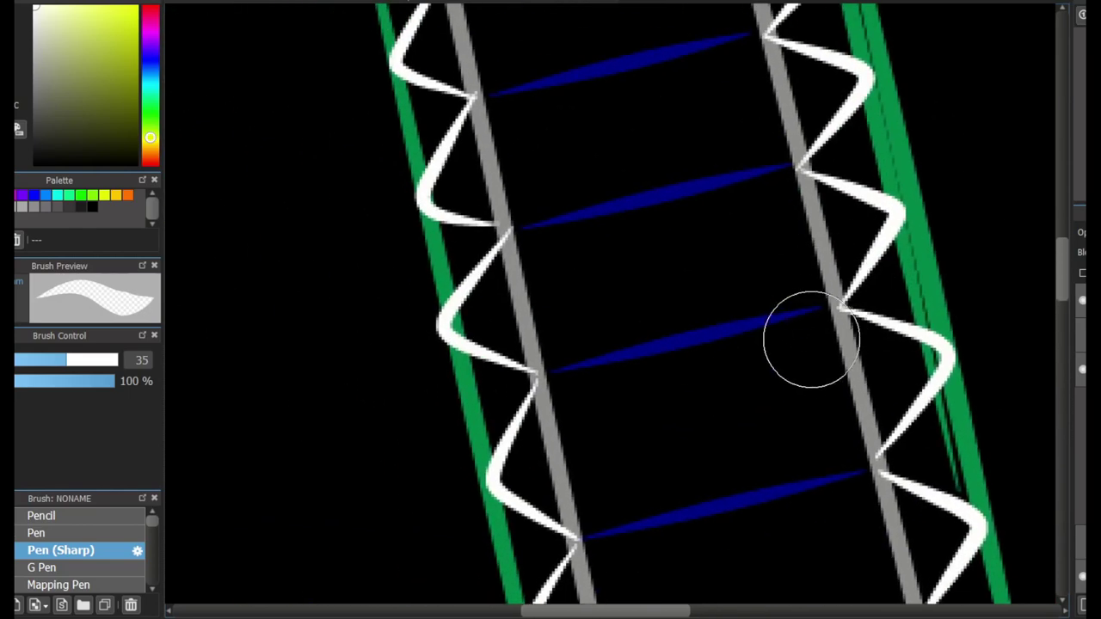
scroll(786, 177, "up", 5)
left_click_drag(665, 386, 732, 336)
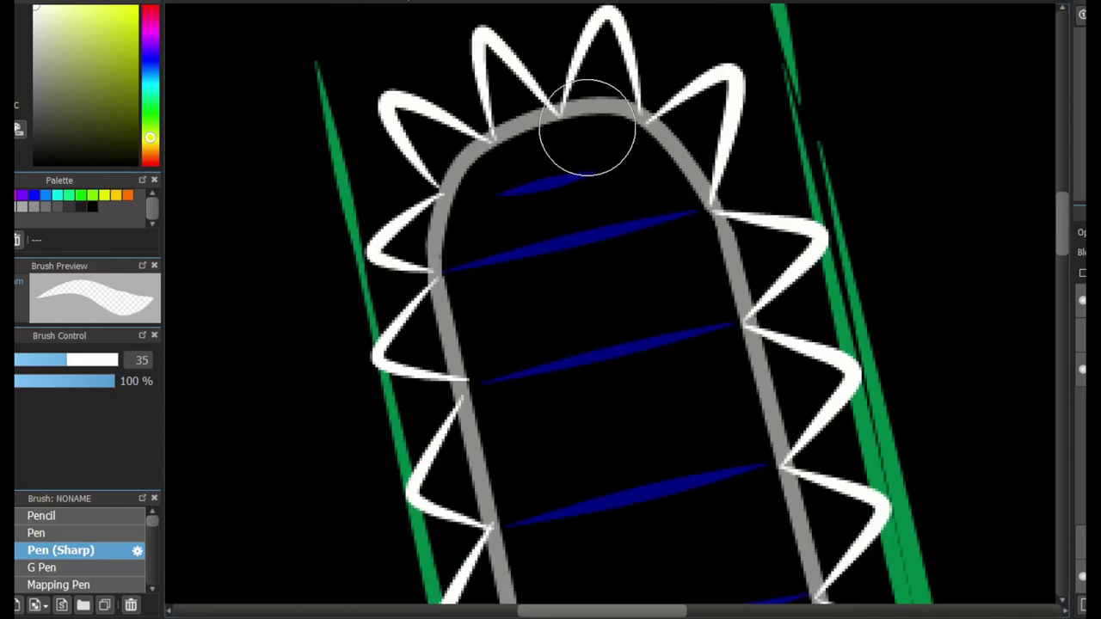
Step: Inspect the whole inked character and its toothed chainsaw blade at several zoom levels and rotations
scroll(585, 123, "down", 5)
scroll(651, 344, "up", 4)
scroll(651, 344, "down", 2)
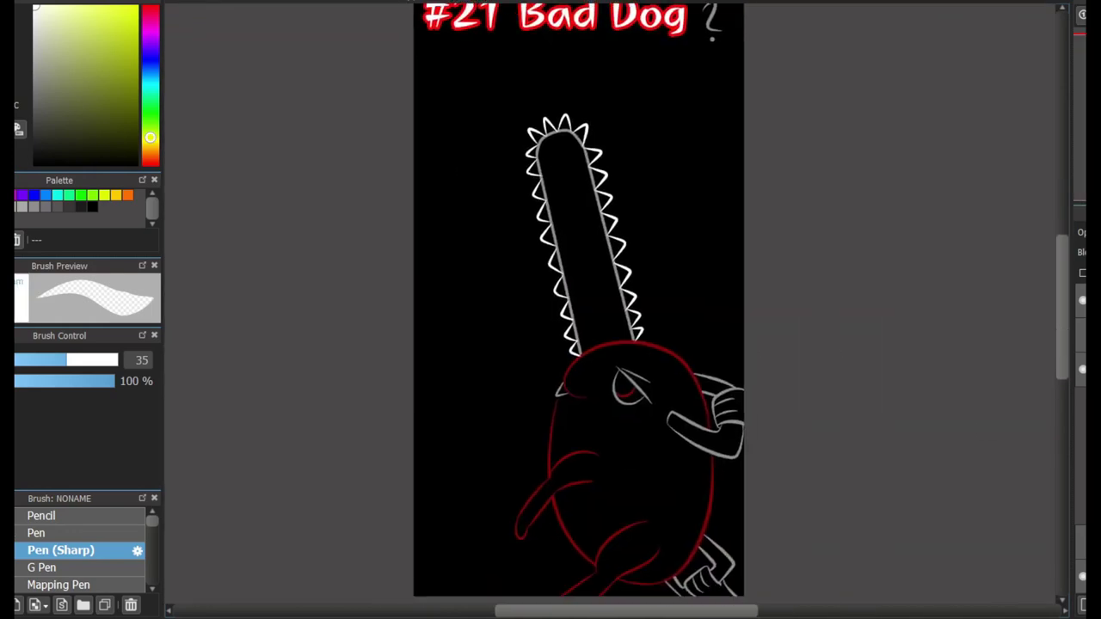
scroll(619, 310, "down", 2)
scroll(648, 456, "up", 4)
scroll(707, 306, "down", 2)
left_click_drag(688, 361, 602, 395)
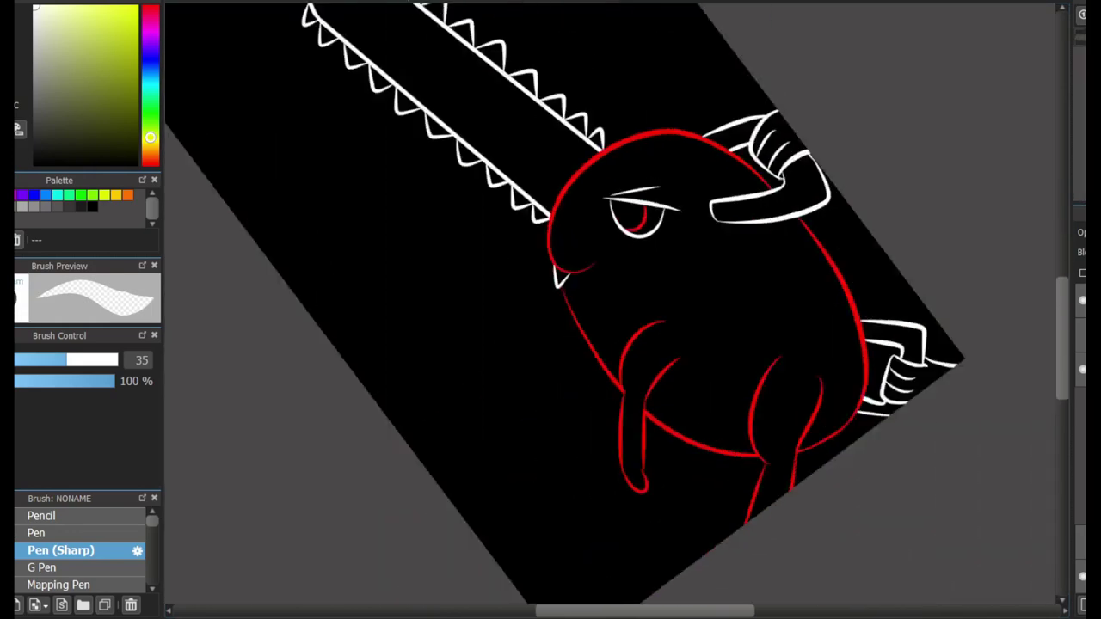
scroll(611, 284, "down", 3)
scroll(611, 283, "up", 3)
scroll(611, 284, "down", 1)
scroll(426, 219, "up", 1)
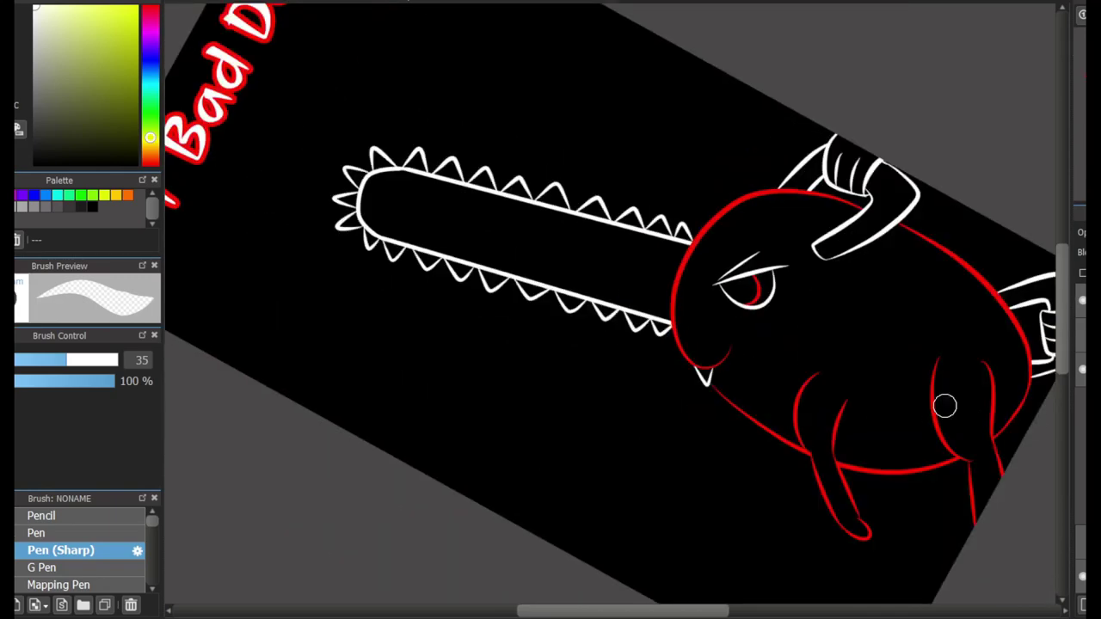
Step: Place a curve snap guide around the outside of the blade's teeth, from near the mouth around the tip and back to the forehead
scroll(543, 105, "up", 1)
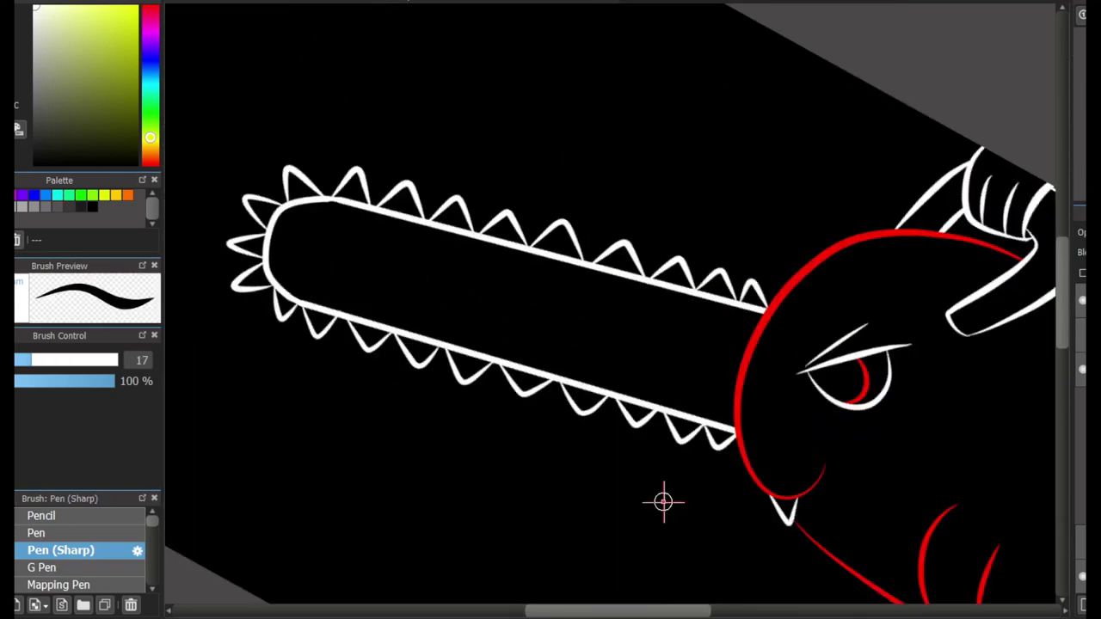
left_click(719, 473)
left_click(418, 411)
left_click(213, 330)
left_click(198, 231)
left_click(247, 160)
left_click(347, 147)
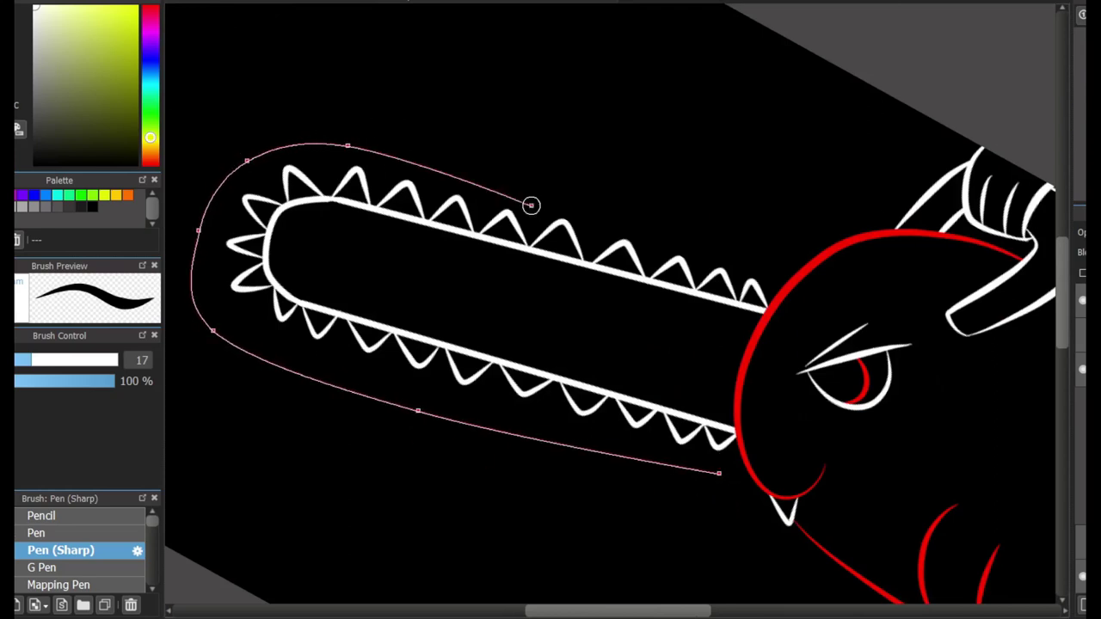
double_click(775, 236)
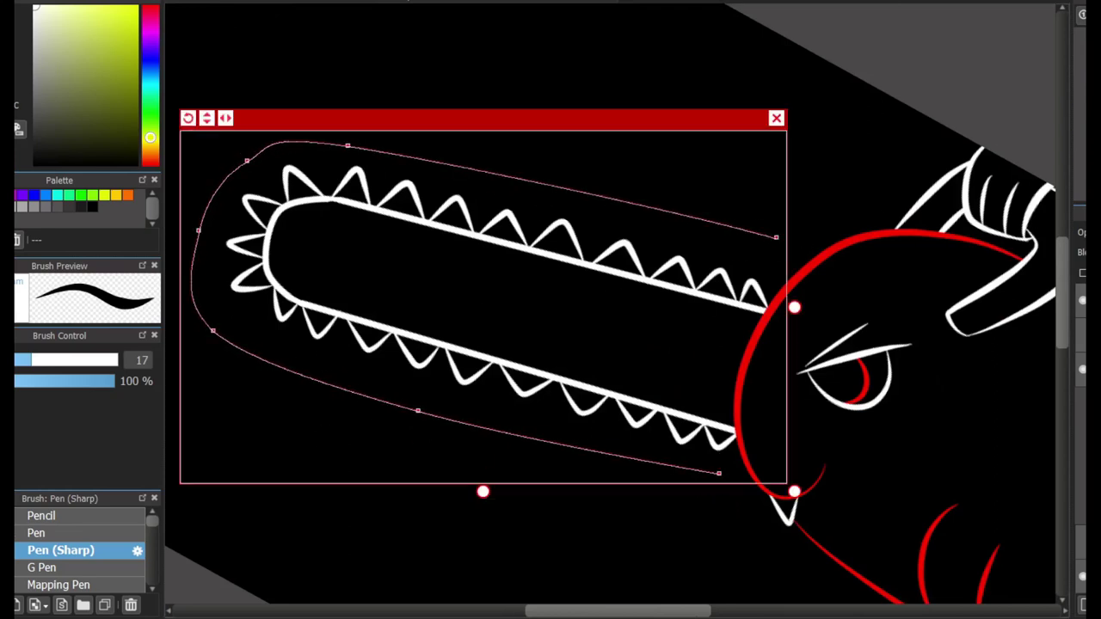
Step: Ink spaced white dashes along the curve guide on both sides of the blade and around its tip
left_click_drag(300, 375, 628, 456)
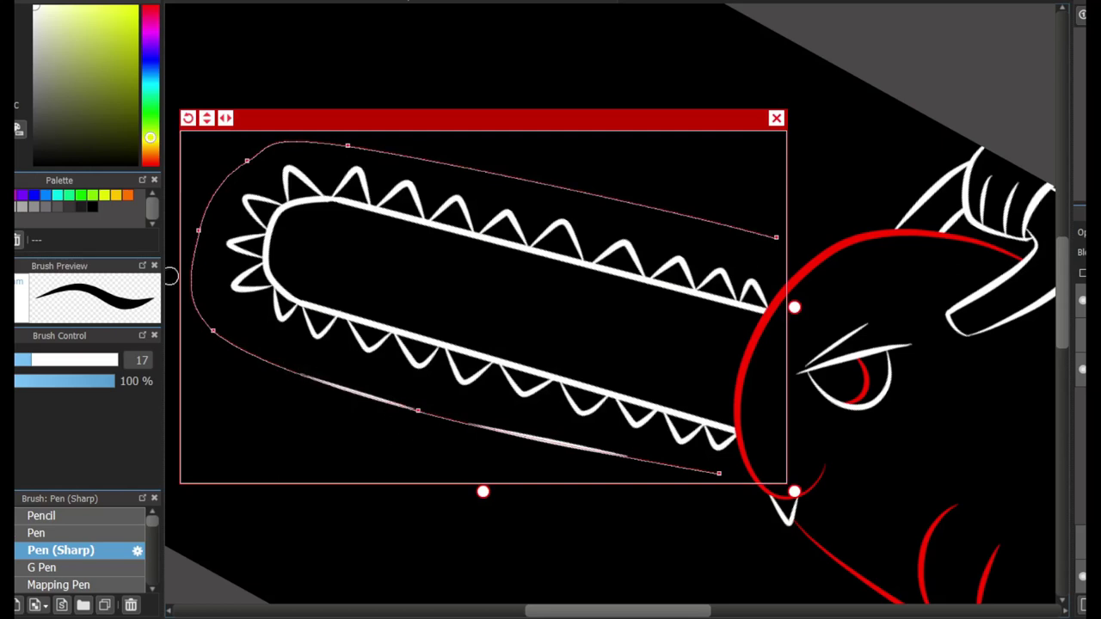
left_click_drag(225, 337, 190, 258)
left_click_drag(245, 162, 304, 141)
left_click_drag(415, 155, 509, 176)
left_click_drag(604, 200, 719, 221)
Step: Shift the curve guide slightly inward from the tip, ink short white dashes between the existing ones, and remove the guide
left_click_drag(492, 118, 506, 112)
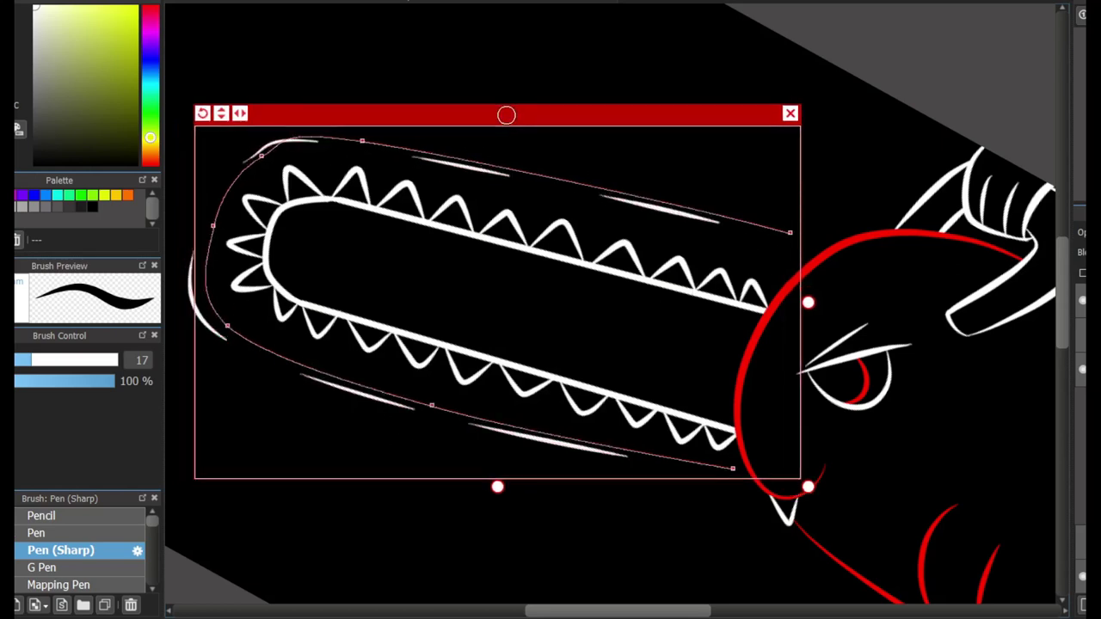
left_click_drag(522, 173, 591, 184)
left_click_drag(353, 140, 406, 148)
left_click_drag(736, 215, 781, 229)
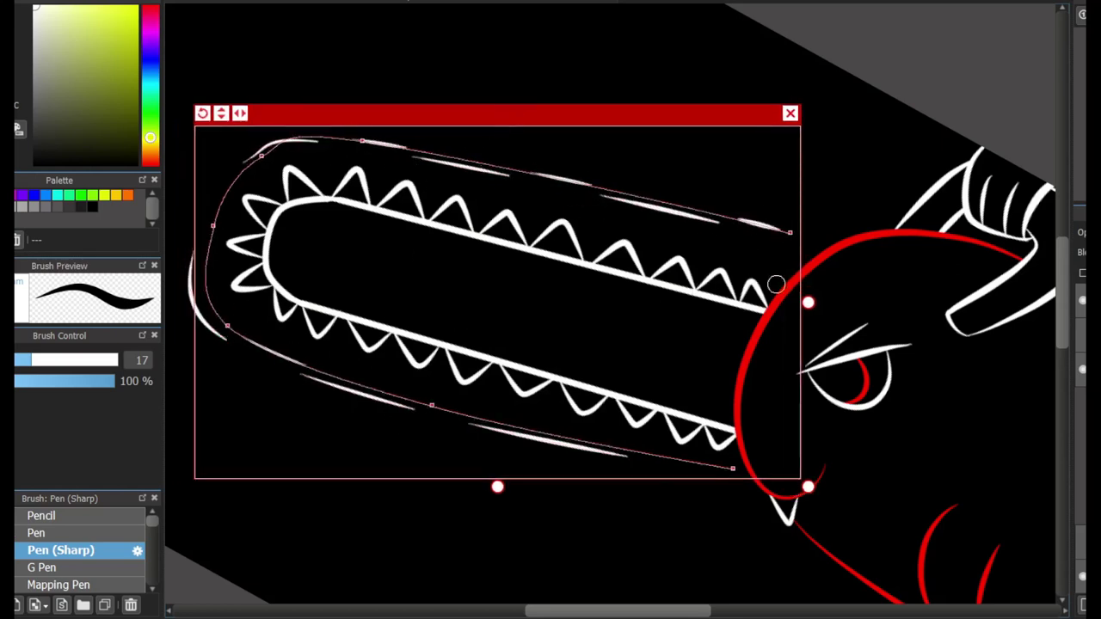
left_click_drag(644, 455, 713, 467)
left_click(789, 112)
Step: Ink short white motion lines just outside the head outline, above the forehead and below the fang, undoing unsatisfactory strokes
scroll(610, 309, "up", 3)
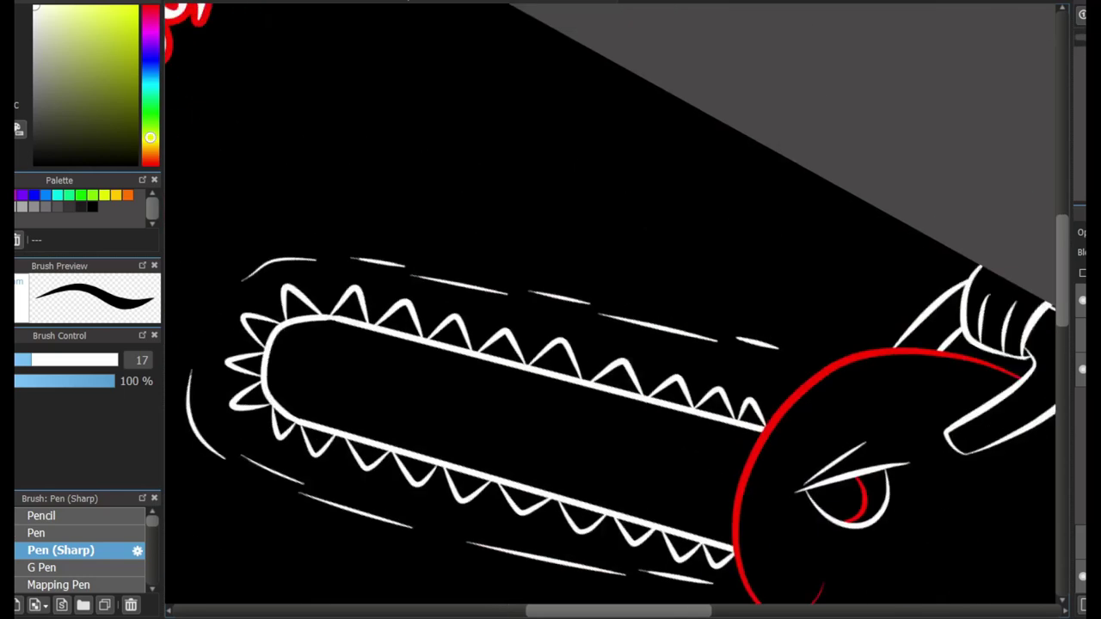
scroll(774, 344, "up", 2)
mouse_move(578, 193)
left_mouse_down()
mouse_move(641, 169)
mouse_move(570, 196)
mouse_move(628, 170)
left_mouse_up()
key("ctrl+z")
key("ctrl+z")
scroll(582, 275, "up", 1)
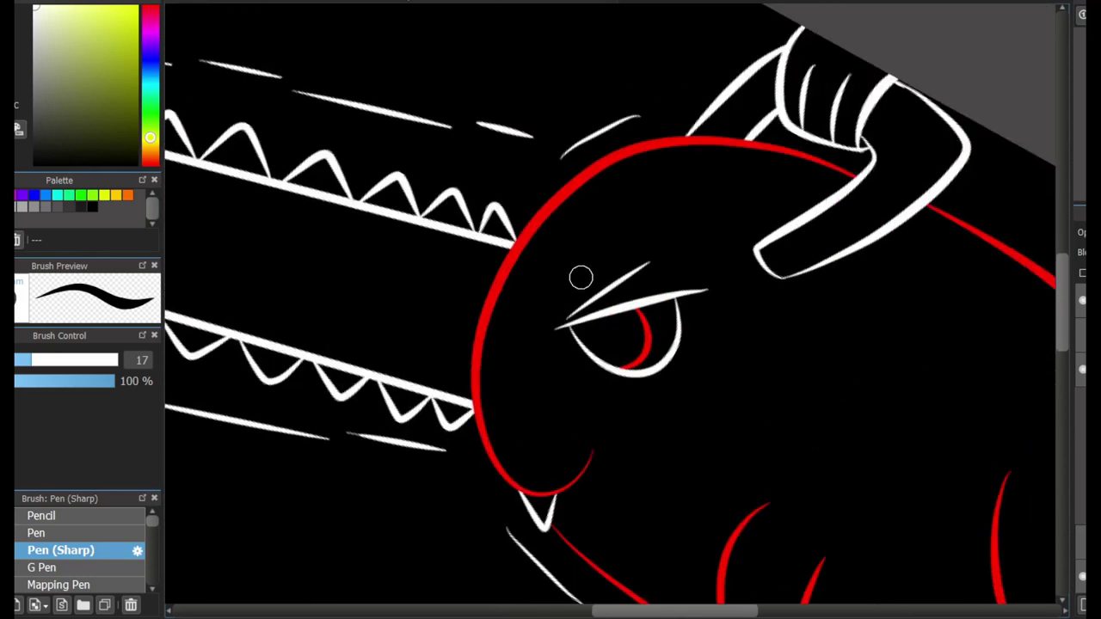
Step: Lasso the eye with its brow lines and rotate it slightly clockwise using Transform
scroll(632, 301, "up", 2)
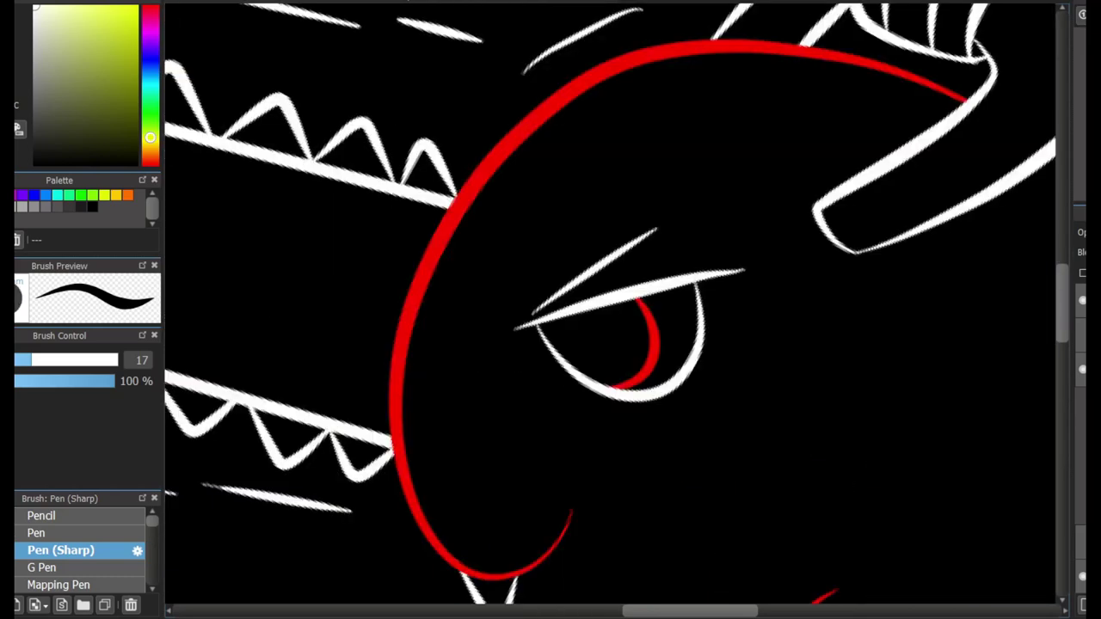
left_click_drag(779, 206, 484, 436)
key("ctrl+t")
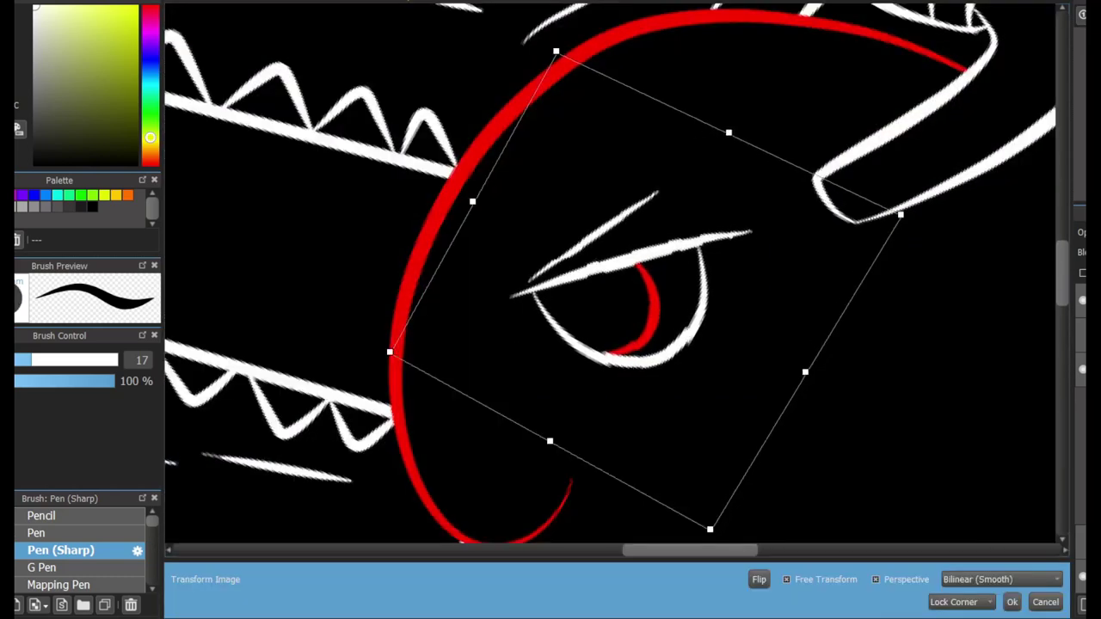
left_click_drag(472, 202, 425, 129)
scroll(797, 297, "down", 2)
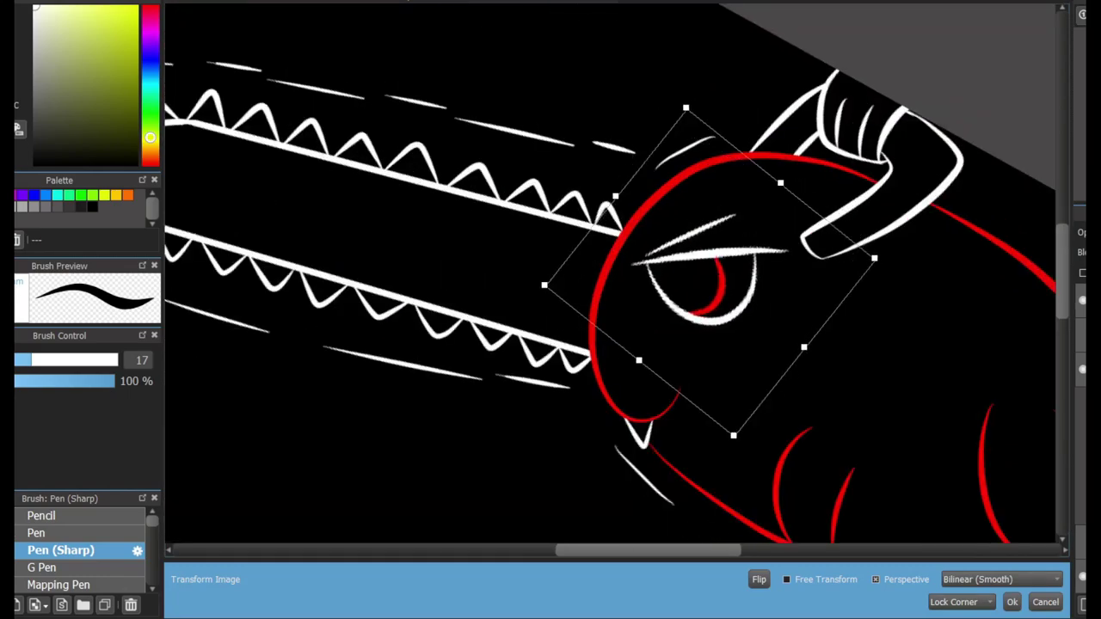
key("Return")
scroll(616, 309, "down", 3)
scroll(617, 310, "up", 3)
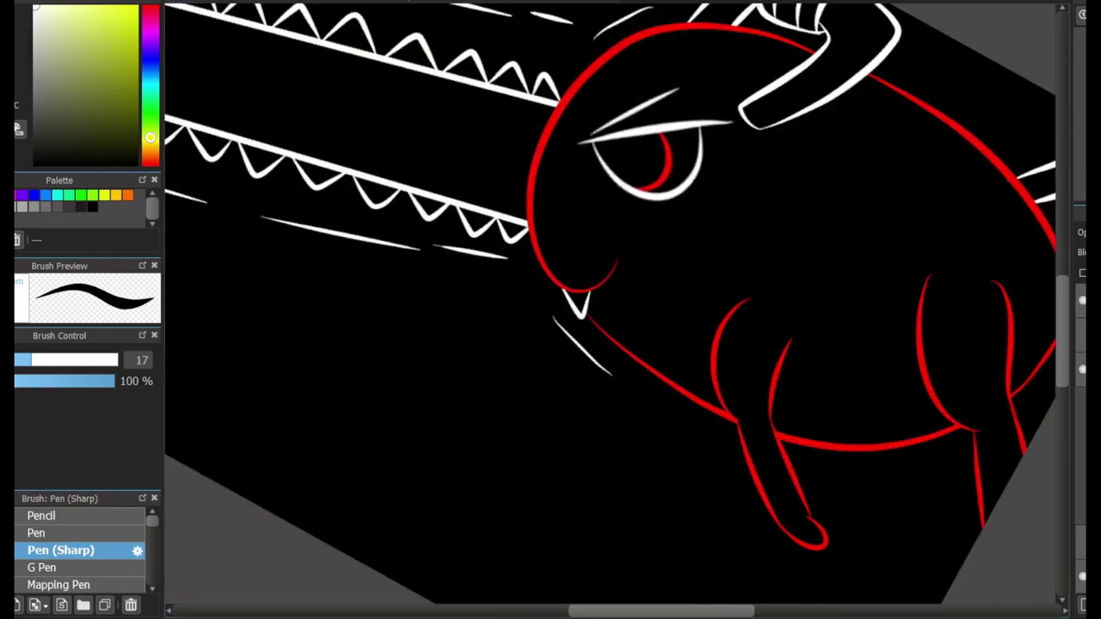
Step: Add the red sound-effect texts "BORK" beside the mouth and "BRRRRR" tilted alongside the blade
scroll(617, 309, "down", 4)
scroll(617, 310, "up", 2)
left_click_drag(617, 310, 753, 486)
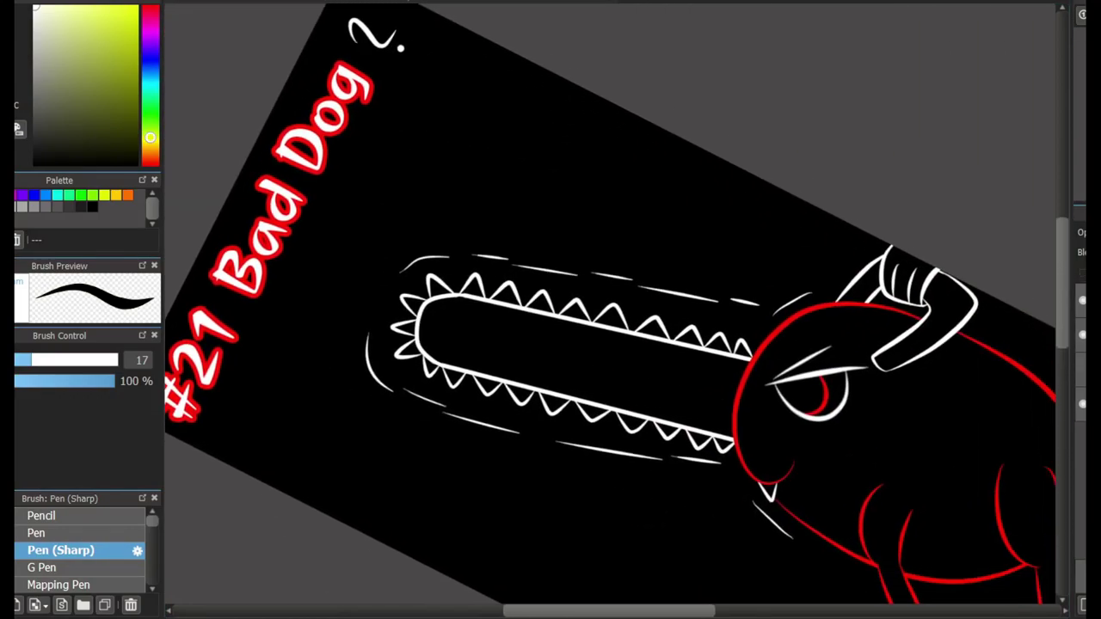
key("ctrl+v")
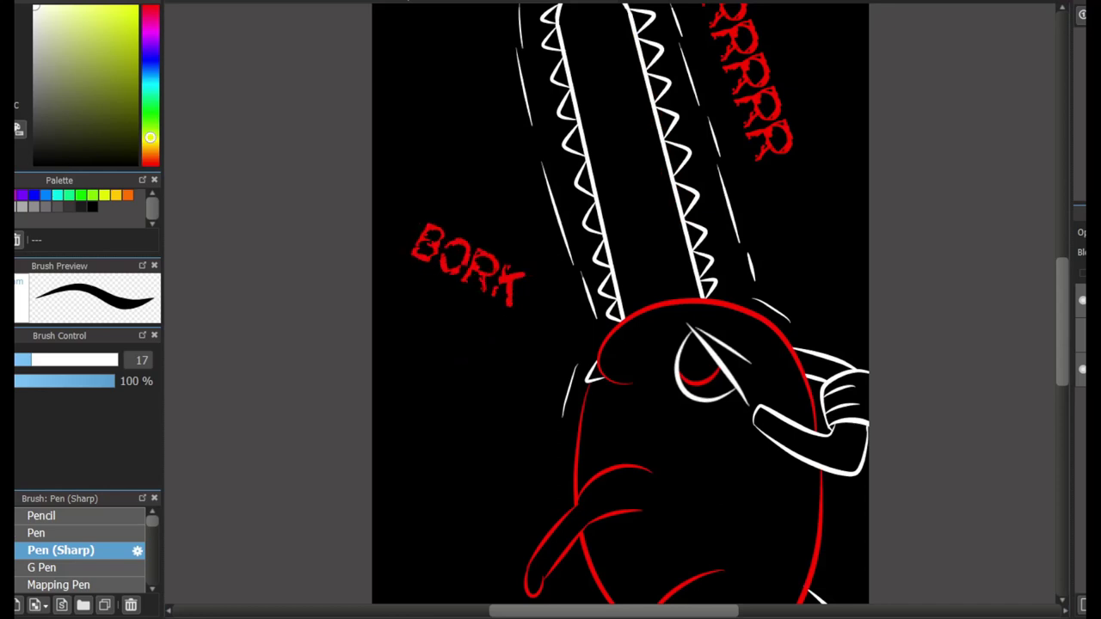
Step: Make the "BORK" lettering white with a red outline and give the red "BRRRRR" lettering a white outline
key("ctrl+plus")
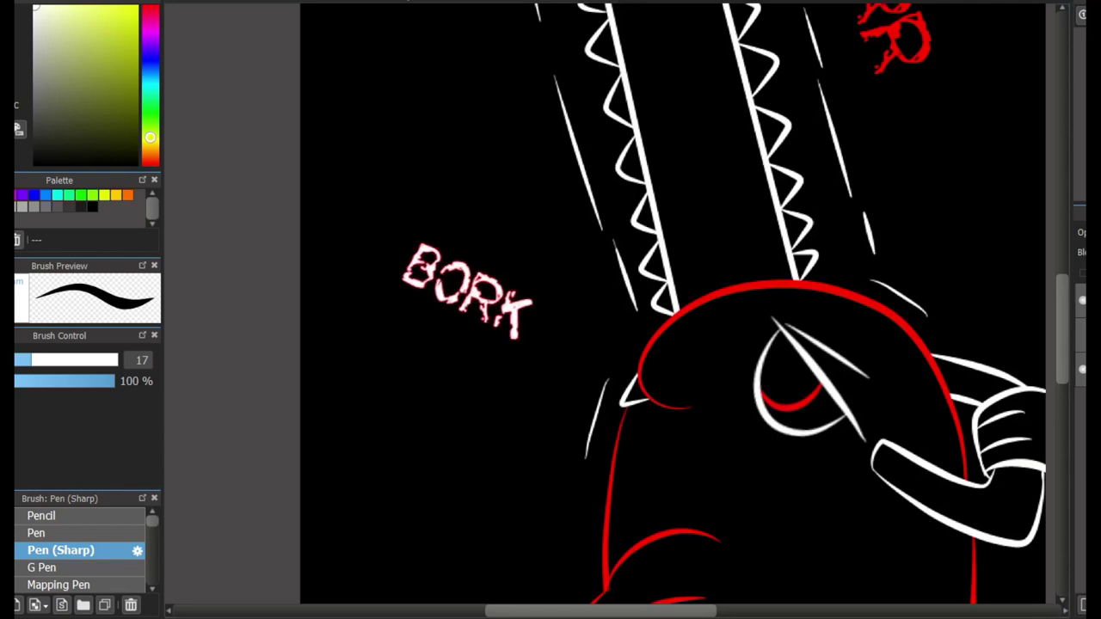
key("ctrl+0")
key("ctrl+plus")
key("ctrl+plus")
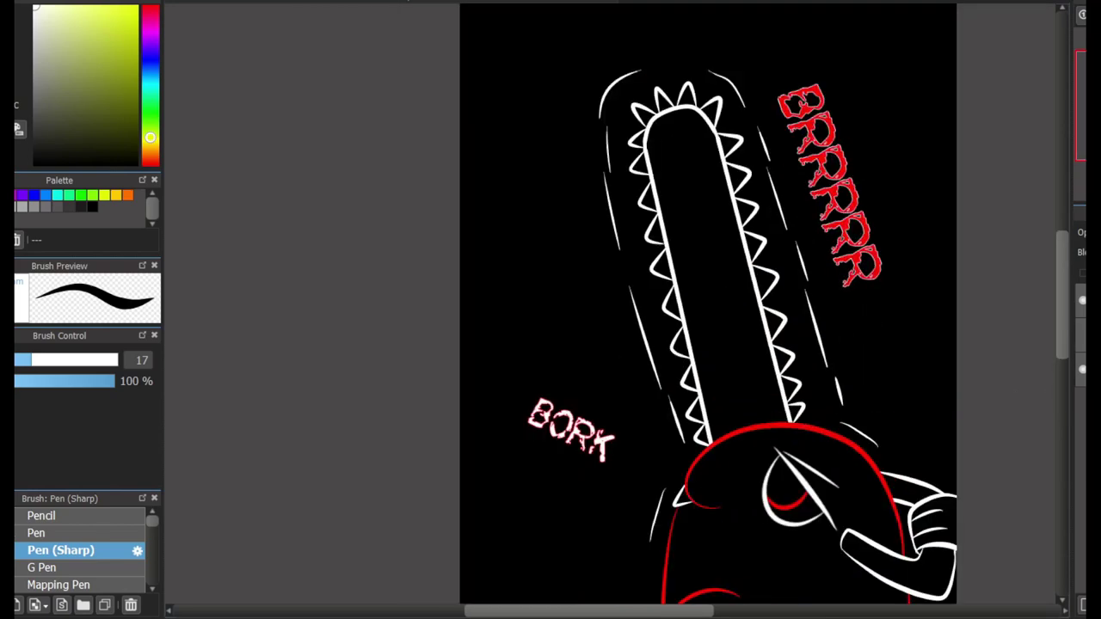
key("ctrl+0")
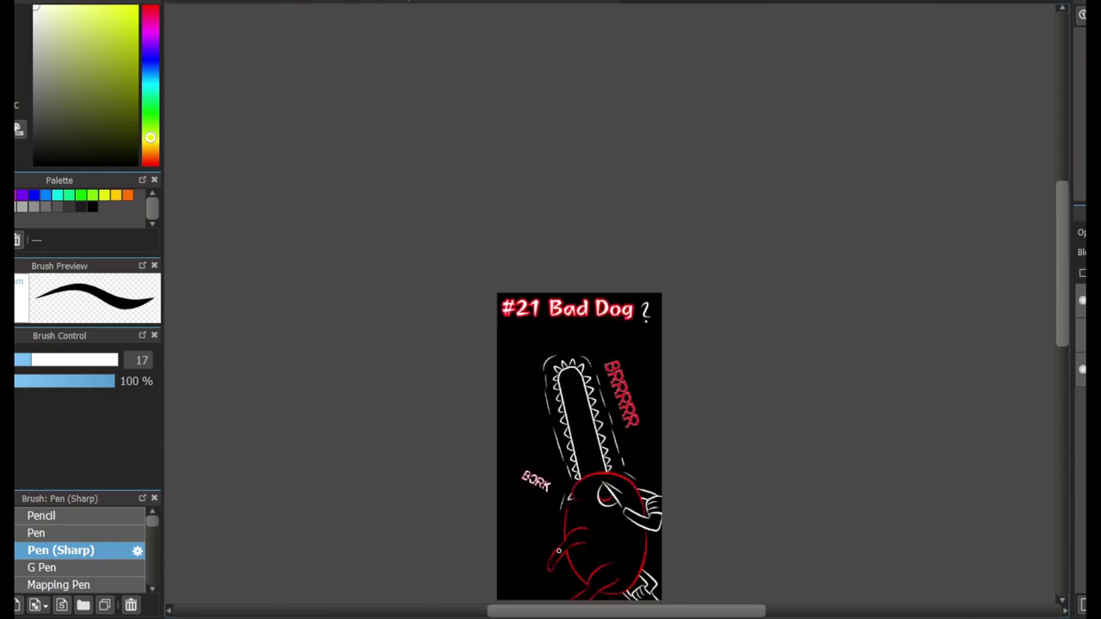
Step: Ink a white oval speech bubble around "BORK" with its pointed tail aimed at the dog's mouth
scroll(535, 559, "up", 4)
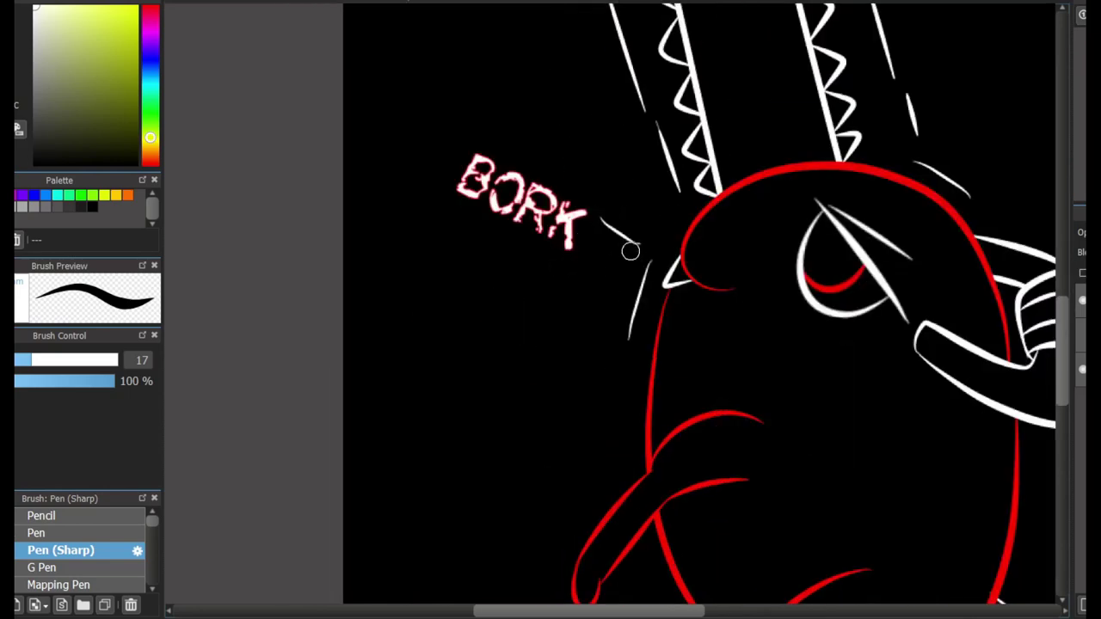
mouse_move(609, 215)
left_mouse_down()
mouse_move(605, 255)
mouse_move(464, 280)
mouse_move(602, 254)
left_mouse_up()
key("ctrl+0")
left_click_drag(885, 168, 948, 259)
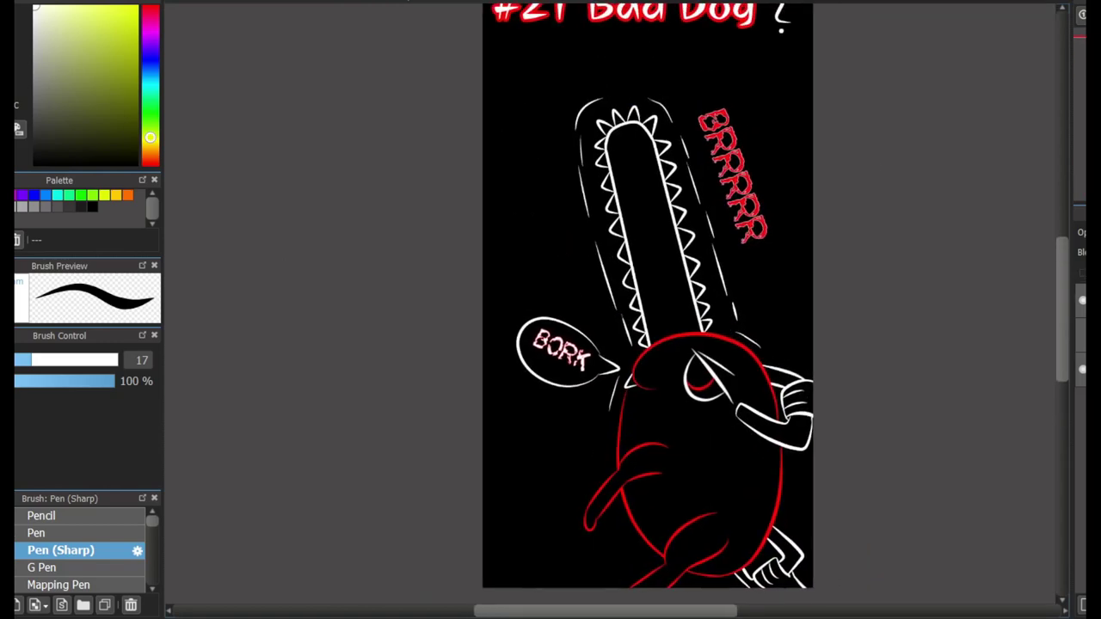
Step: Change the speech bubble's wording to "BARK", keeping the same white lettering with red outline
key("ctrl+z")
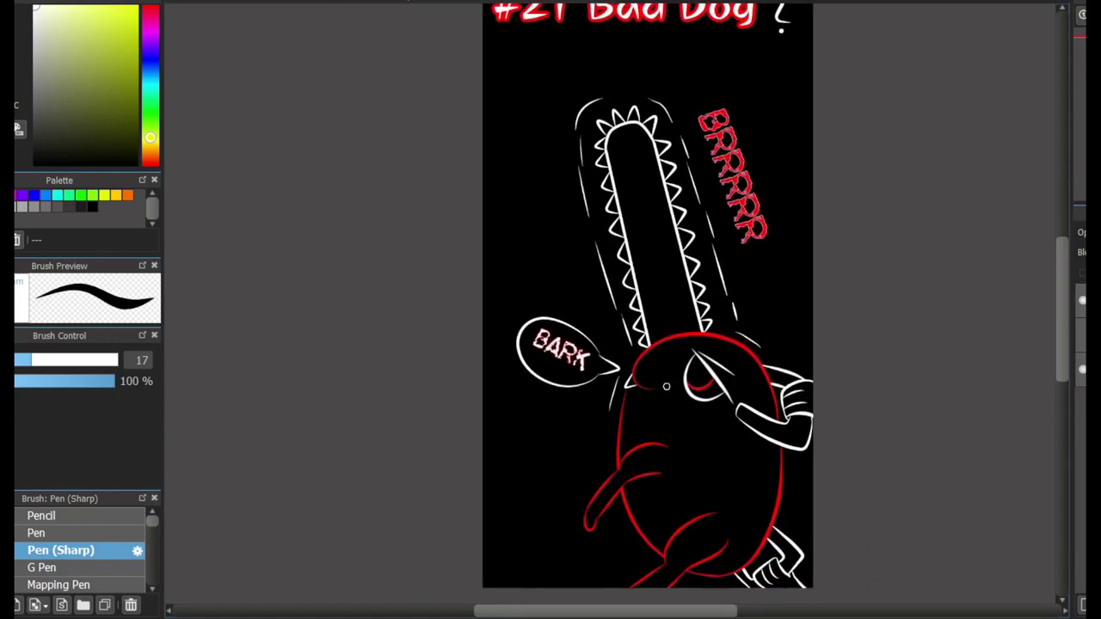
scroll(645, 310, "up", 2)
scroll(675, 310, "up", 2)
mouse_move(676, 309)
left_mouse_down()
mouse_move(708, 253)
mouse_move(666, 110)
mouse_move(730, 340)
left_mouse_up()
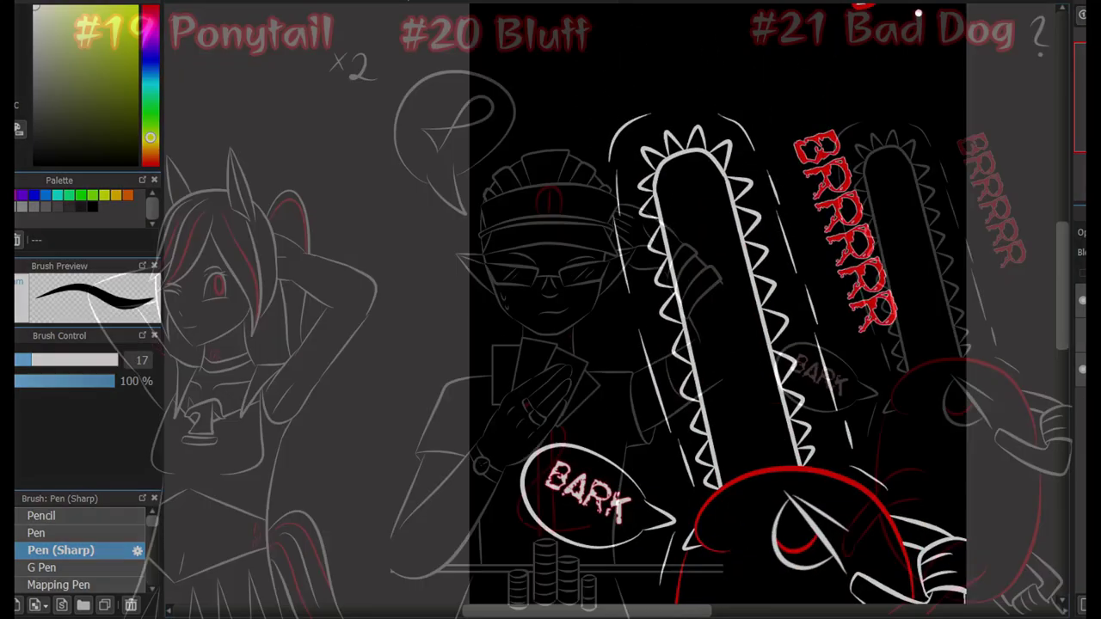